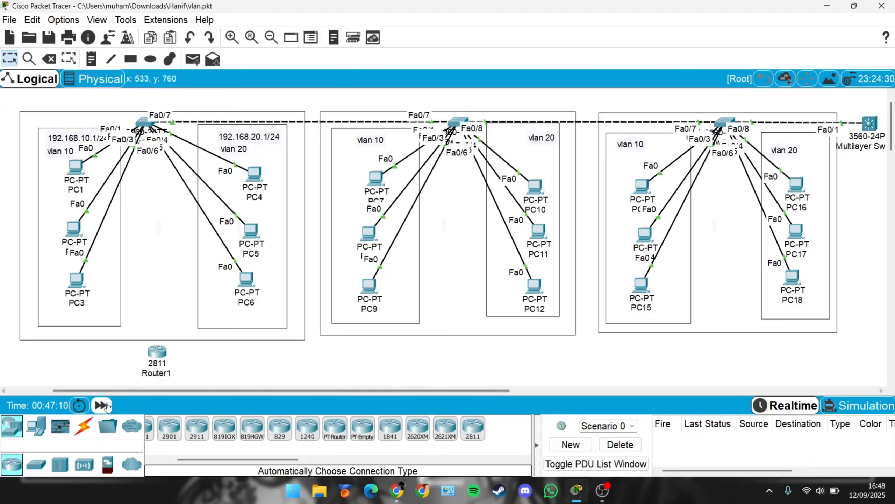
Step: Connect Router1 to the first switch using an automatically chosen connection type
click(84, 426)
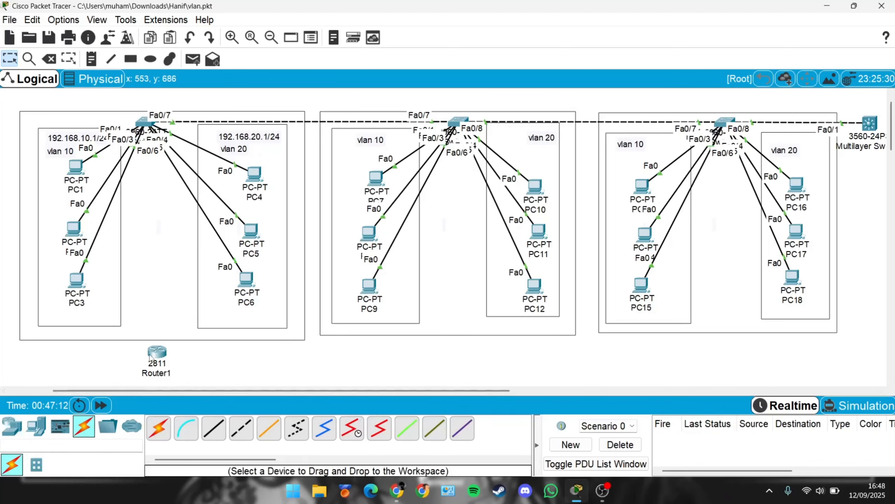
click(158, 428)
click(155, 354)
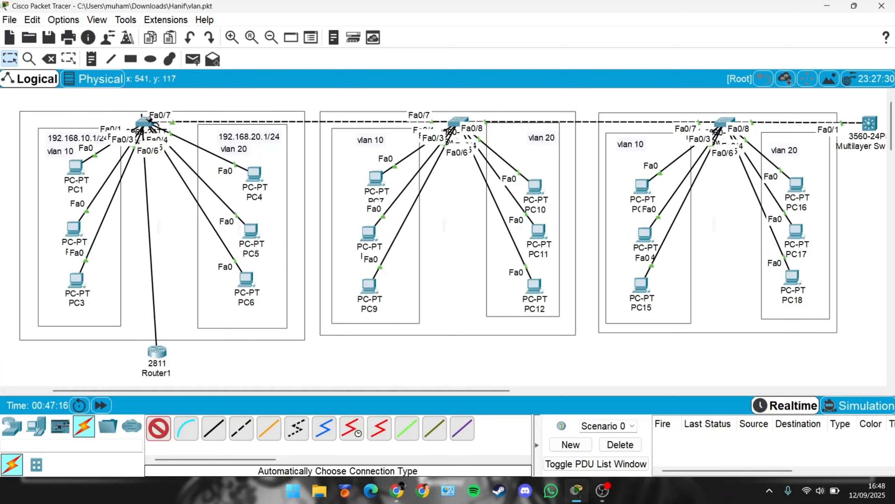
click(144, 123)
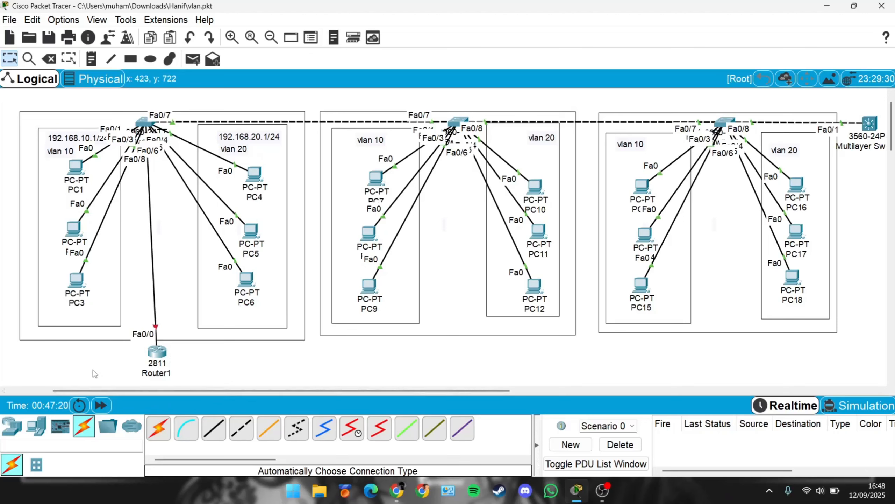
Step: Add a note below the router reading VLAN 1 = 192.168.1.1/24
click(93, 61)
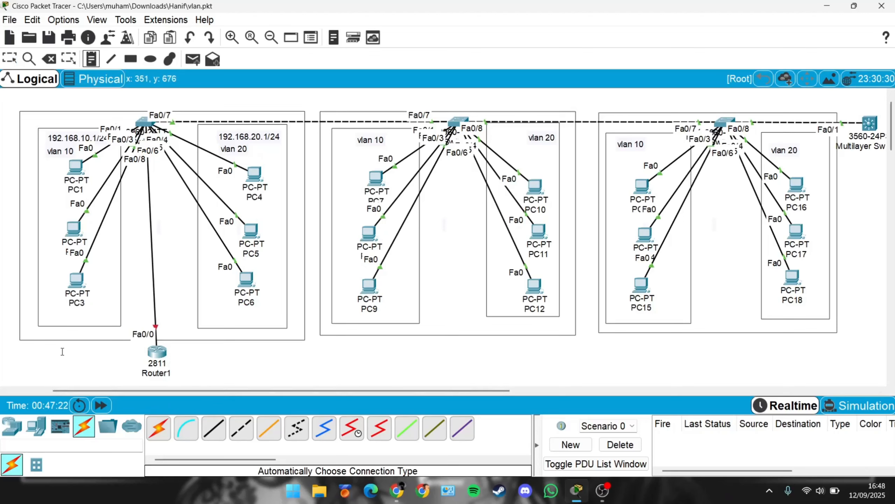
click(47, 354)
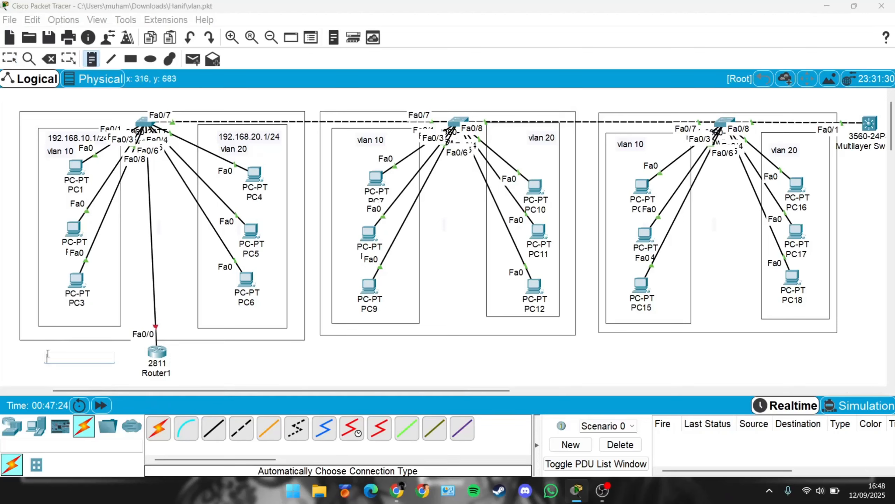
key(Caps_Lock)
text(VLAN)
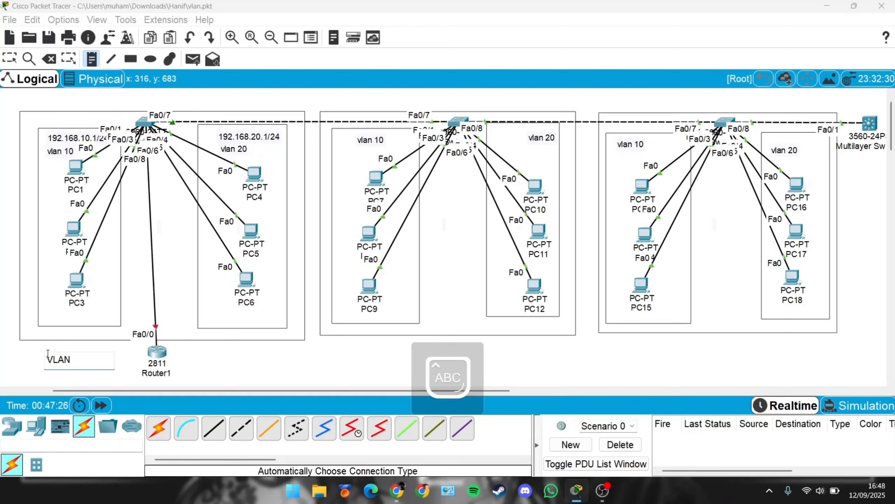
text( 1)
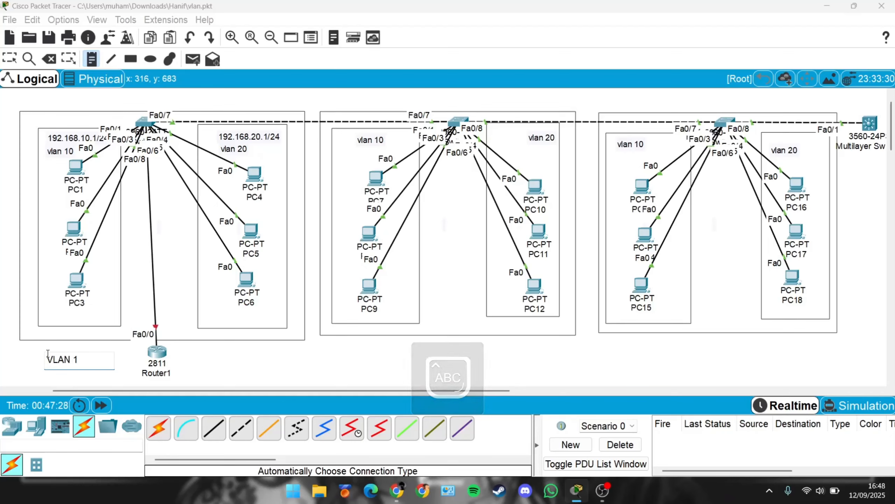
text( =)
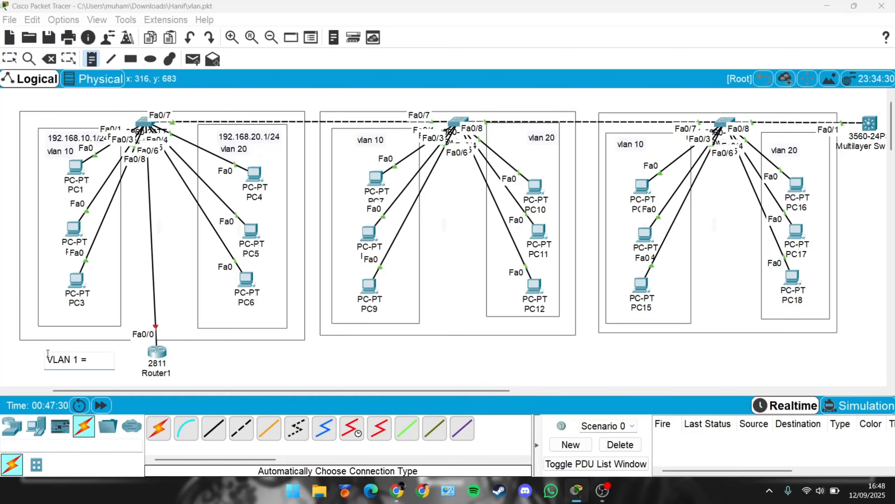
text( 192.168.1.)
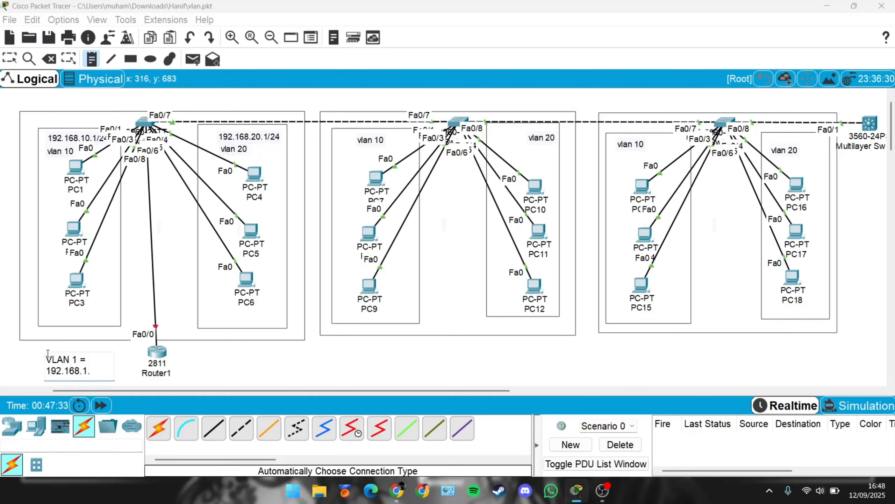
text(1/24)
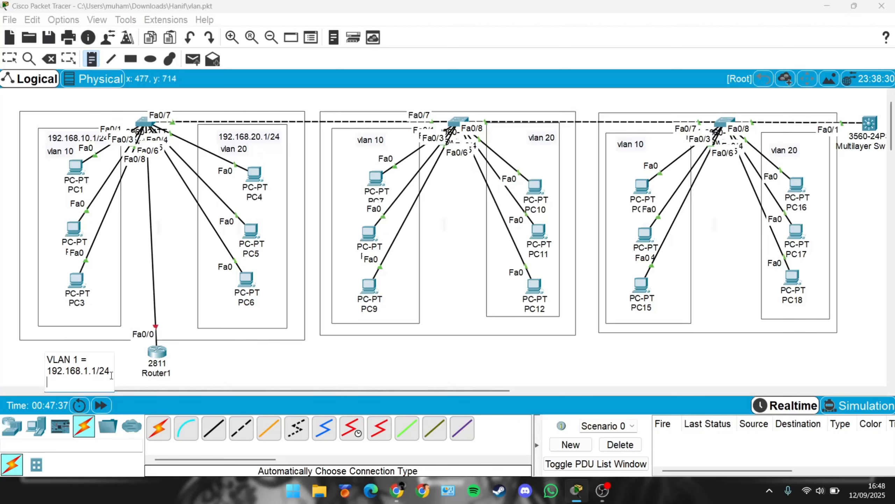
Step: Add a second note near the router reading VLAN 10 = 192.168.10.1
click(123, 363)
text(VL)
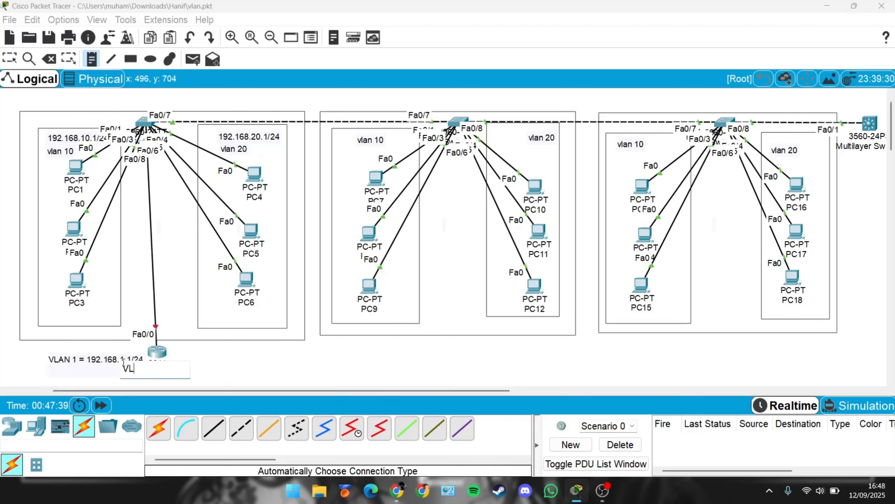
text(AN 10)
text(= 192.168)
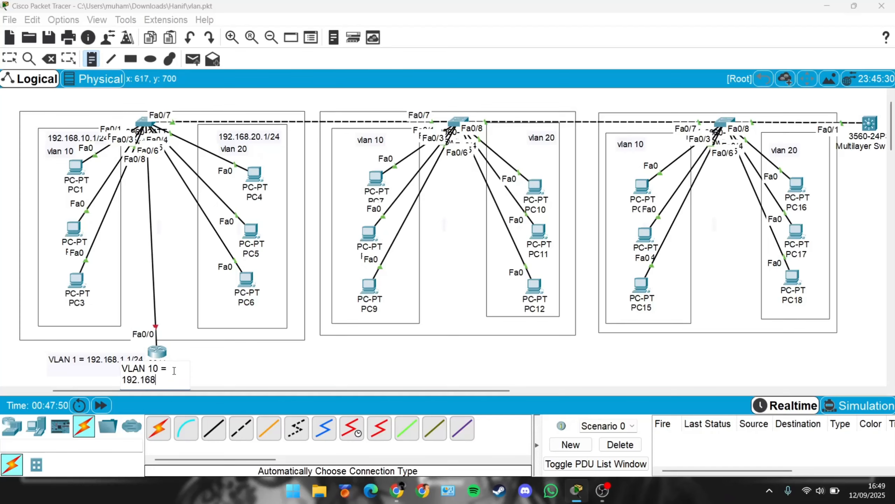
text(.10.1)
Step: Add a third note reading VLAN 20 = 192.168.20.1/24
click(60, 377)
text(VLA)
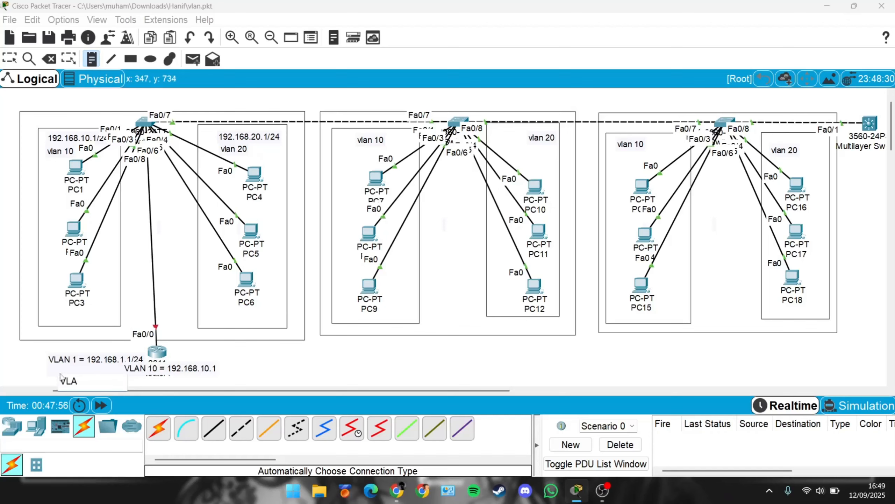
text(N 20 = 19)
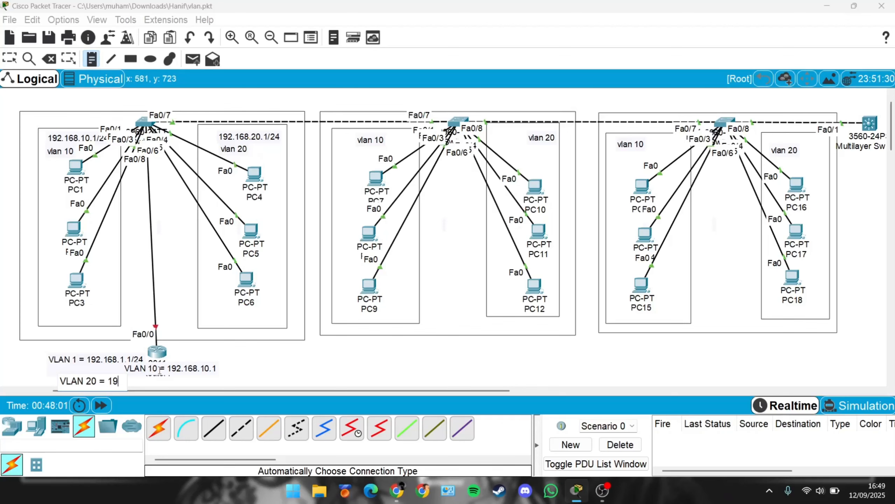
text(2.168)
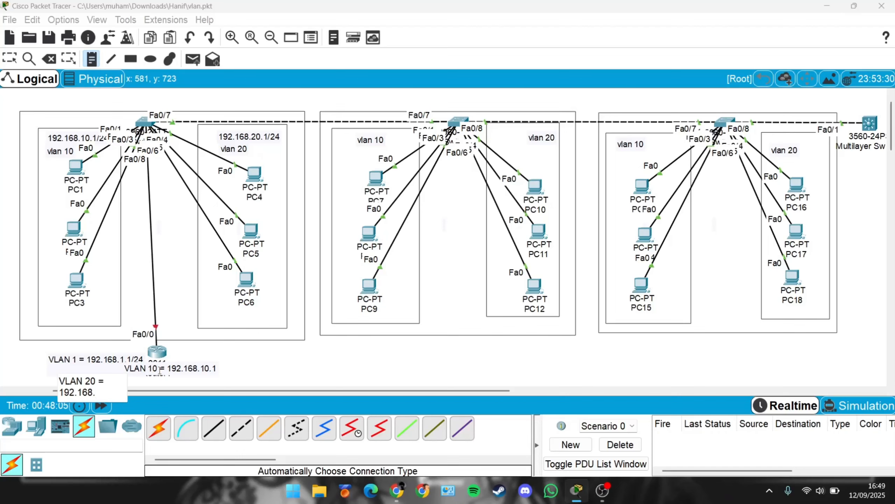
text(.20.1/24)
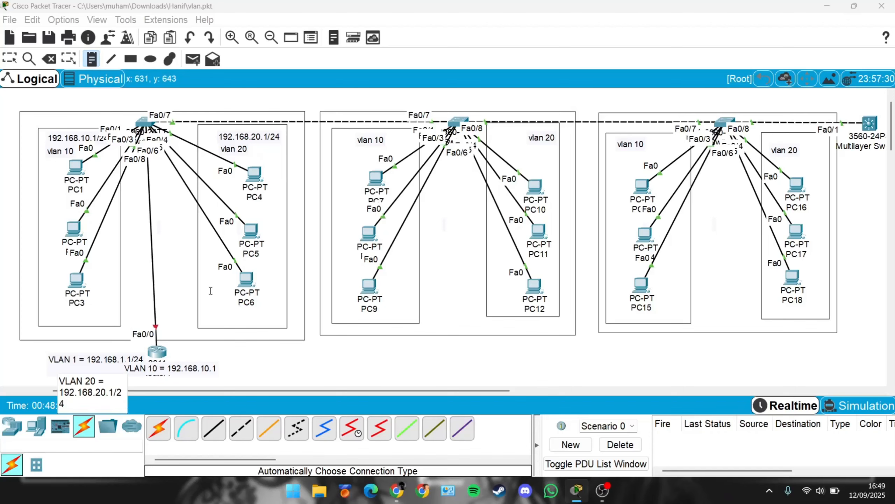
Step: Edit the VLAN 10 note to append /24 to its address
click(9, 58)
double_click(209, 368)
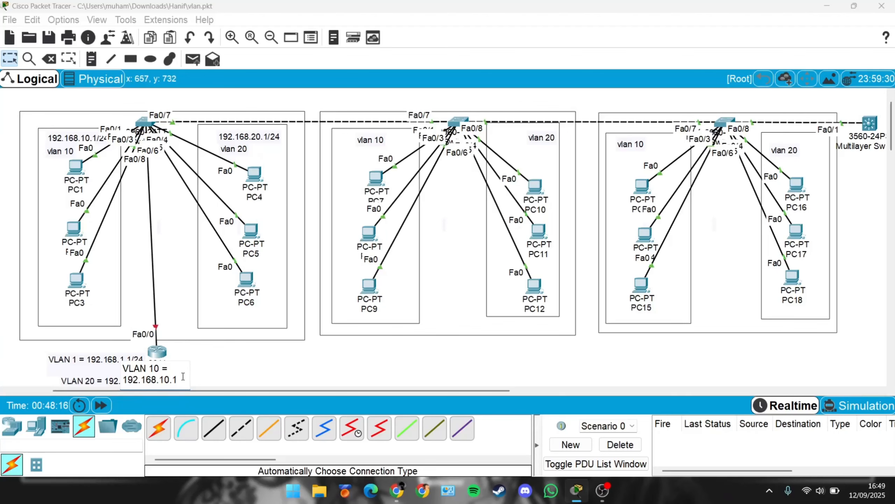
text(/24)
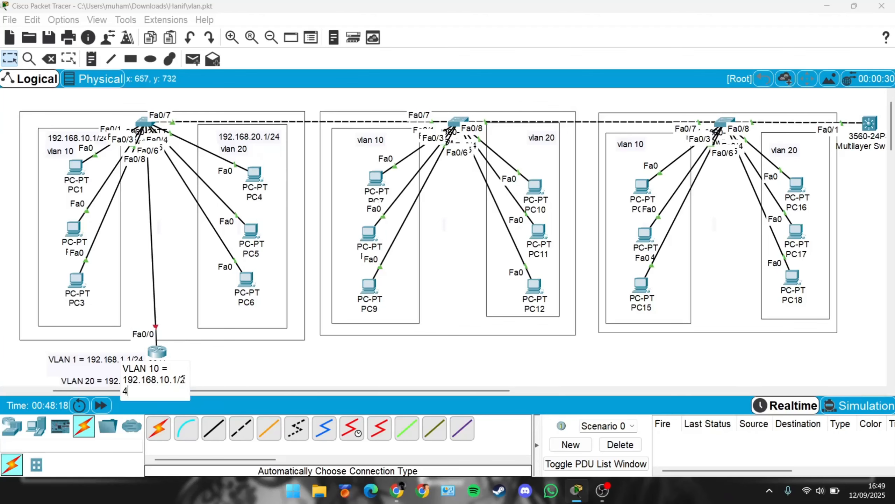
click(229, 357)
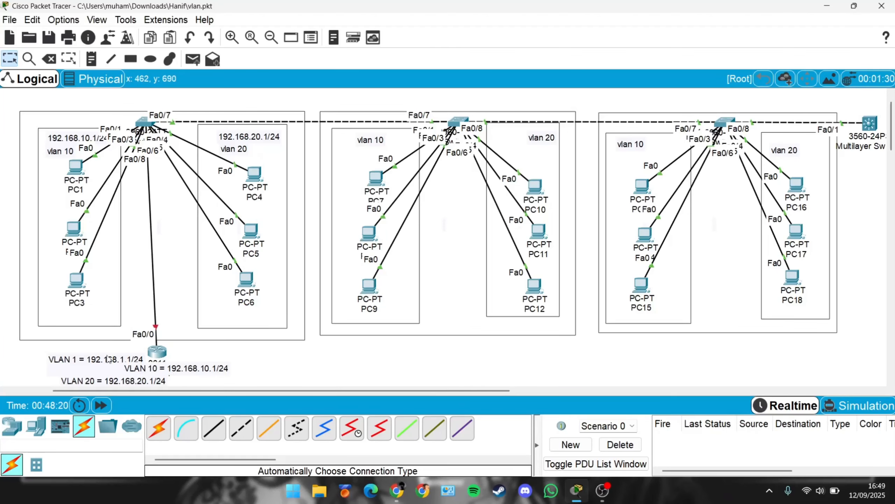
Step: Move the three VLAN notes so they line up below the router
drag(94, 362, 85, 358)
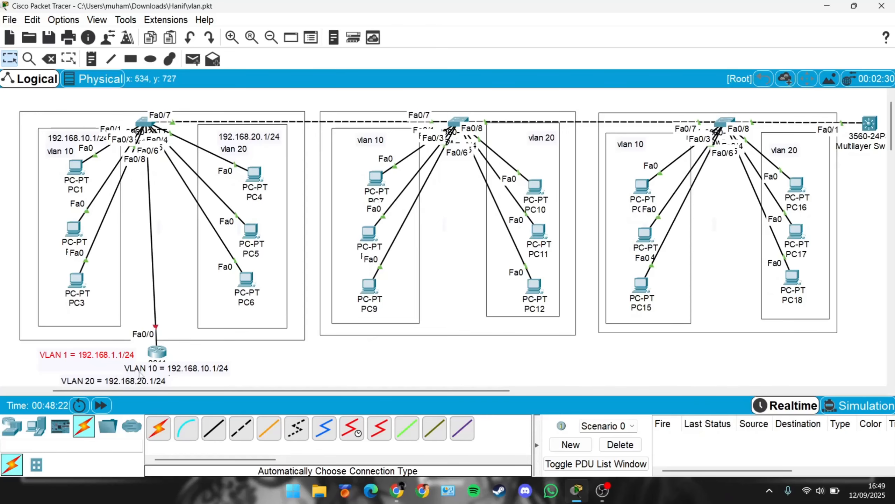
drag(138, 373, 62, 377)
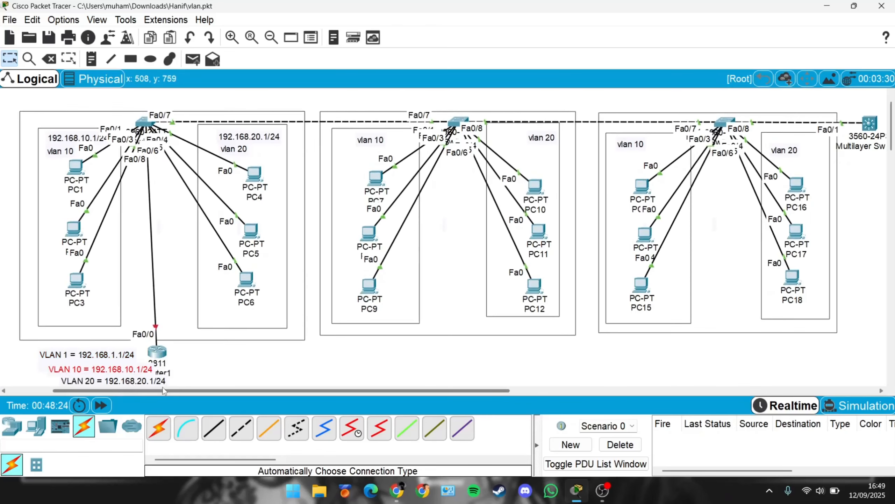
click(178, 381)
drag(146, 379, 88, 369)
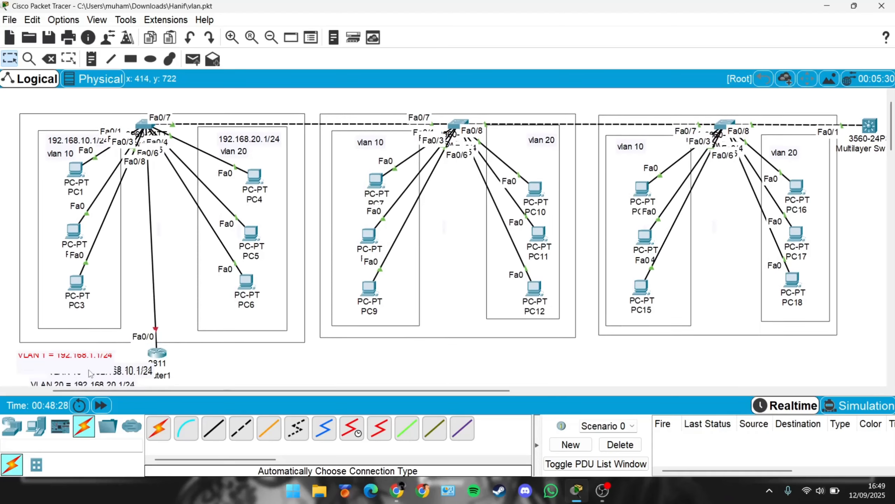
scroll(220, 364, down, 2)
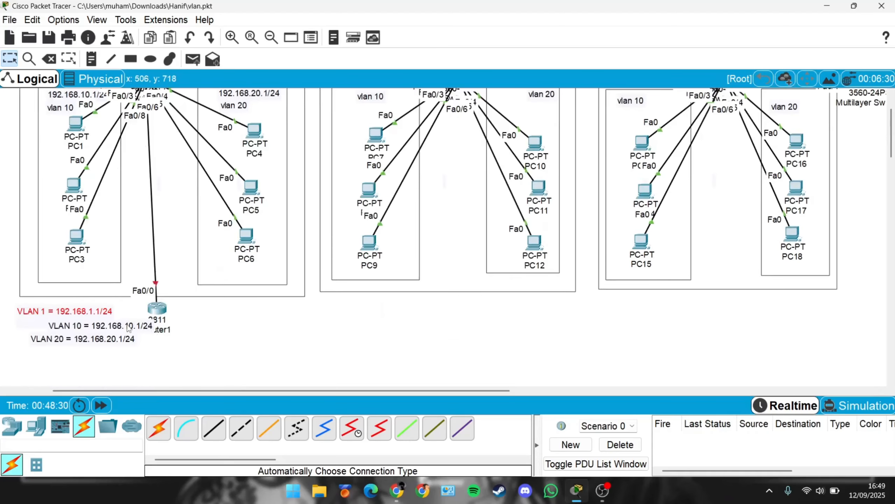
drag(130, 326, 98, 328)
scroll(238, 372, up, 1)
click(254, 355)
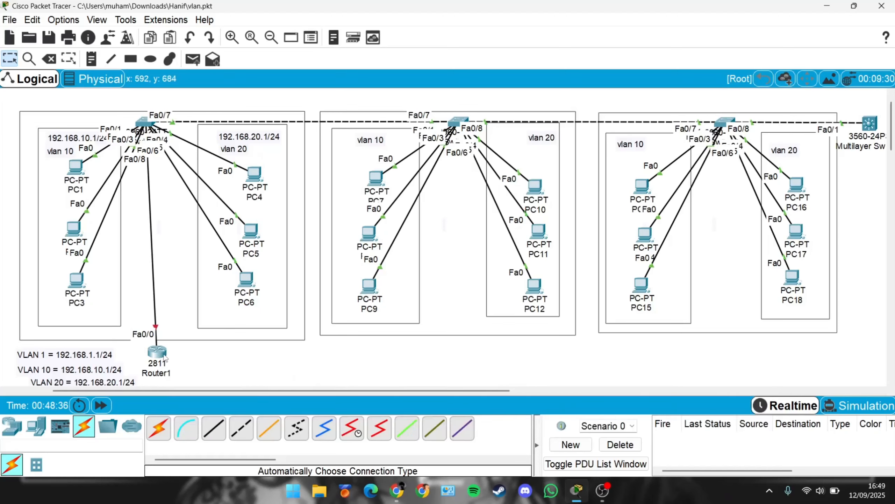
Step: Open Router1's command line and decline the initial configuration dialog
mouse_move(164, 357)
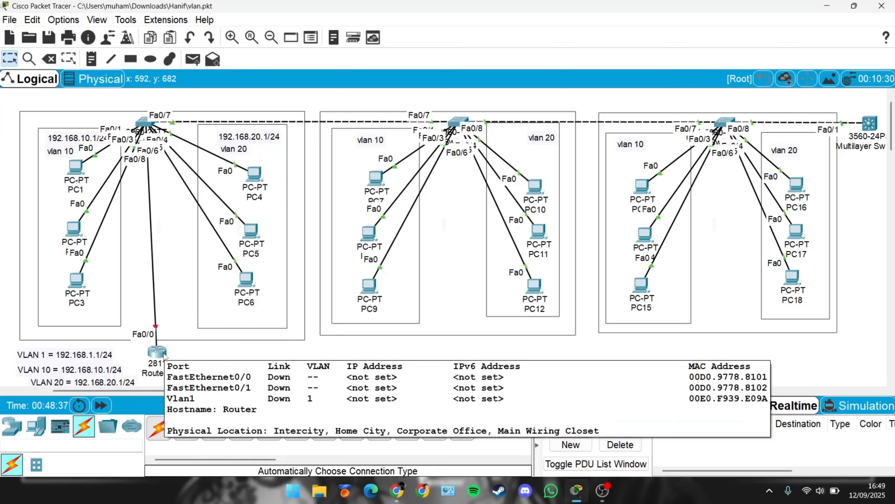
click(157, 352)
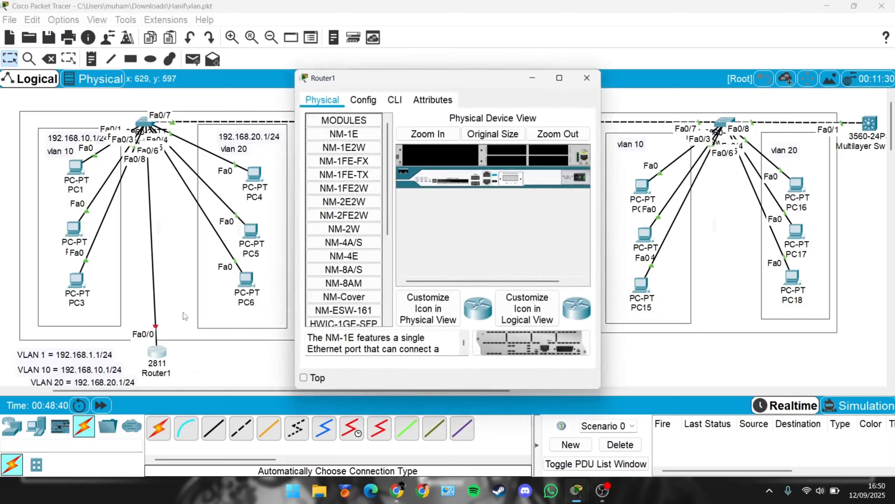
click(402, 107)
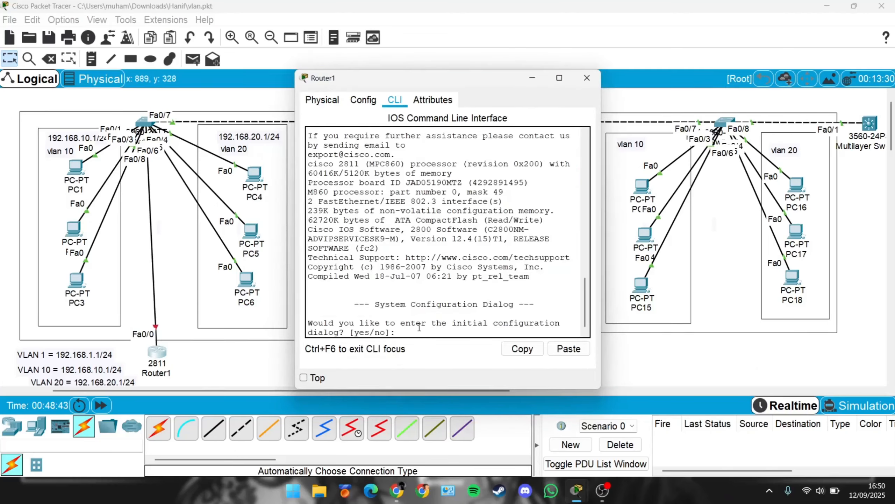
text(NO)
key(Return)
key(Caps_Lock)
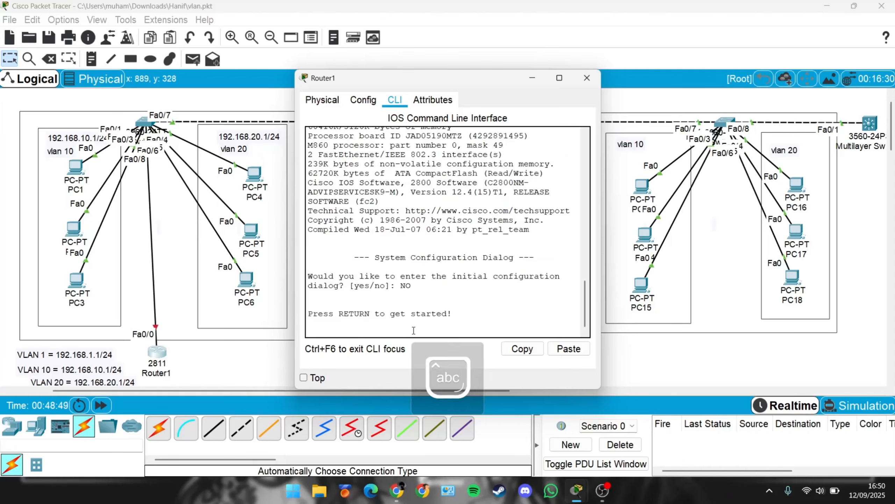
key(Return)
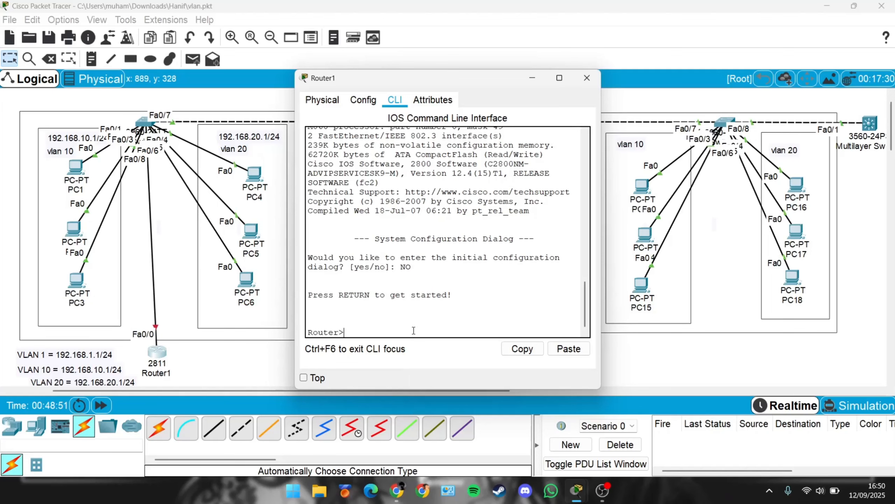
Step: Enter privileged mode with en and global configuration mode with conf t
text(en)
key(Return)
text(conf t)
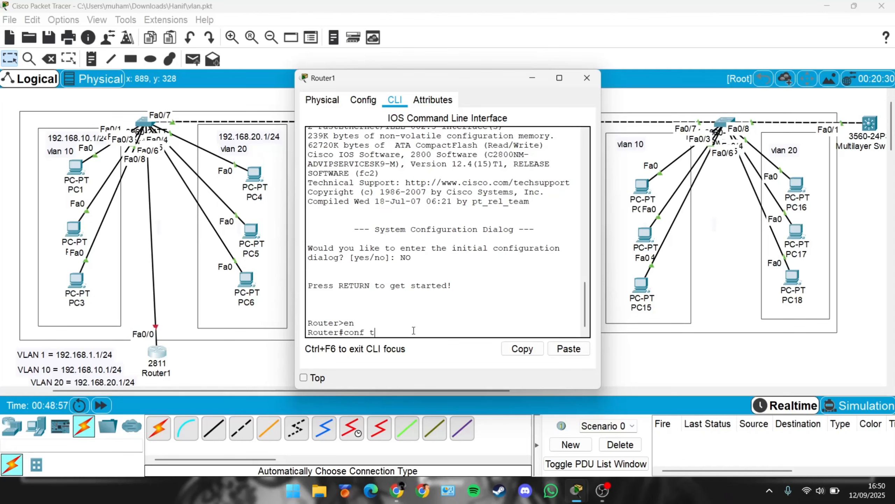
key(Return)
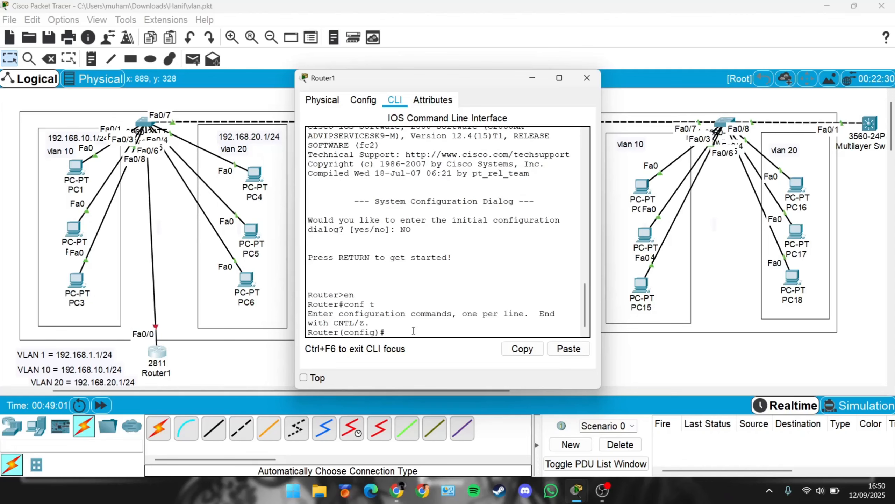
Step: Select interface fa0/0 and enable it with no shutdown
text(int fa)
text(0)
text(.)
key(Return)
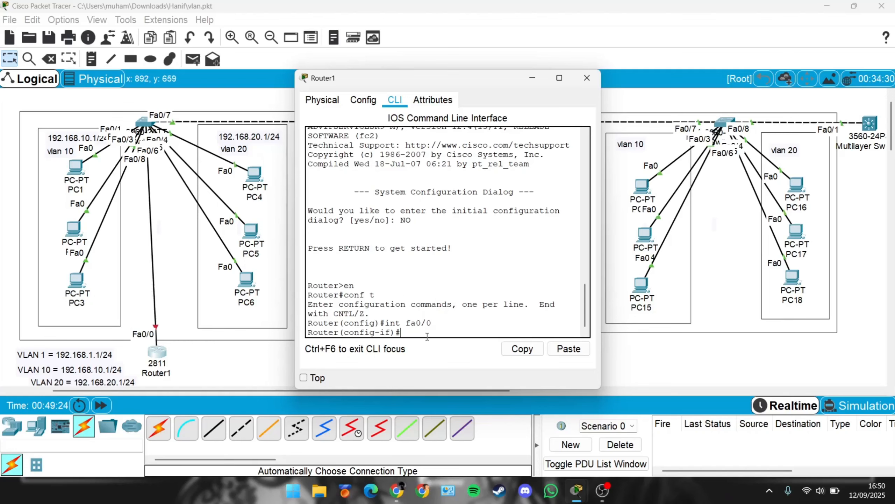
text(no shutdown)
key(Return)
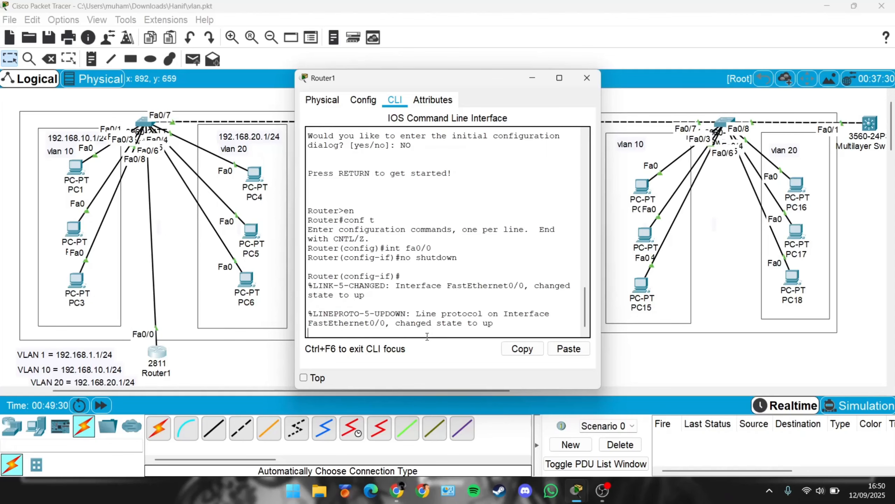
key(Return)
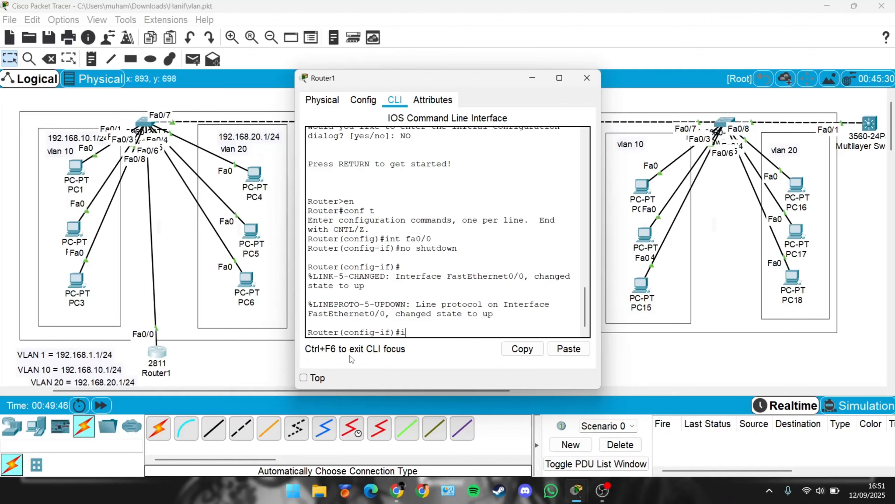
Step: Assign interface fa0/0 the IP address 192.168.1.1 with subnet mask 255.255.255.0
text(p address 192.168.1.1 255)
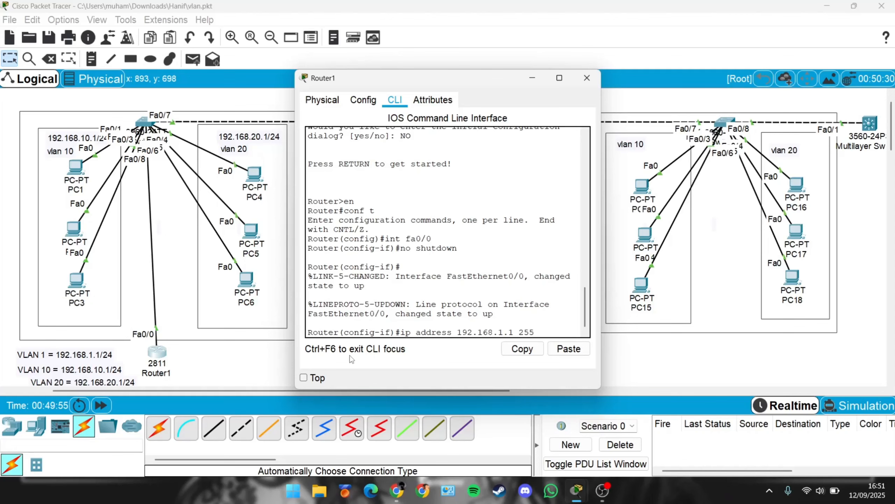
text(.255.255.0)
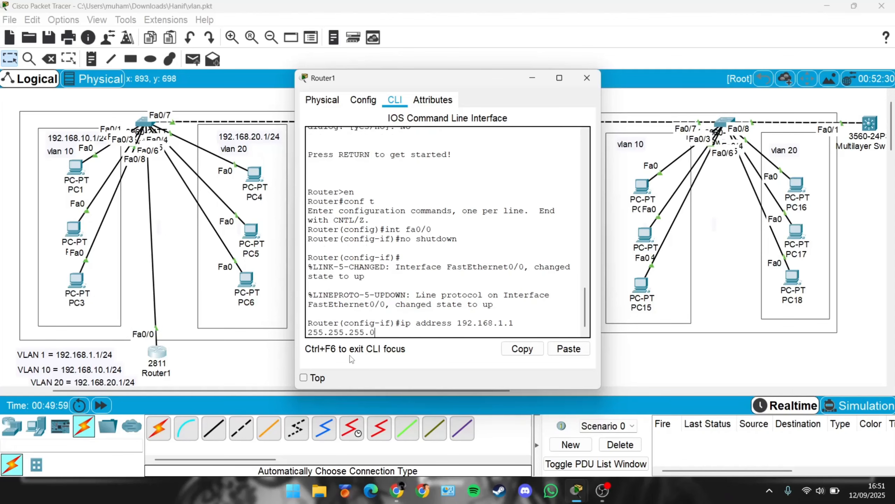
key(Return)
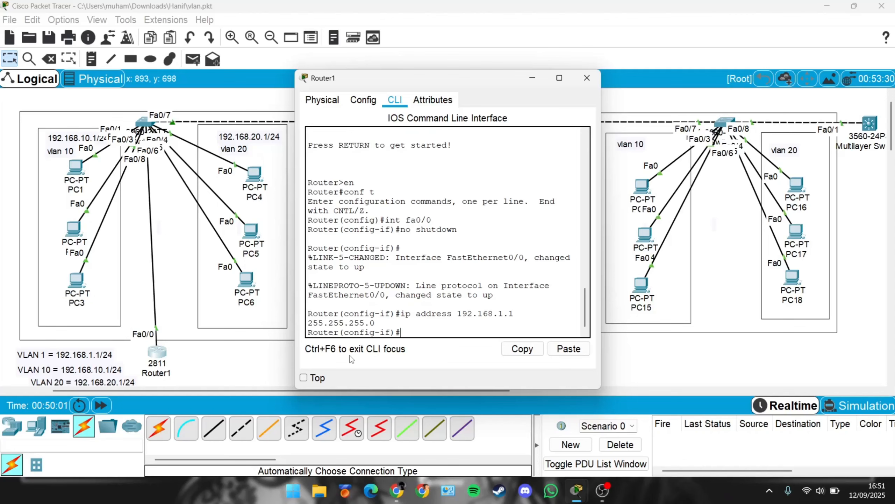
Step: Try to enter the vlan 1 command twice from the interface configuration prompt
text(vlan 1)
key(Return)
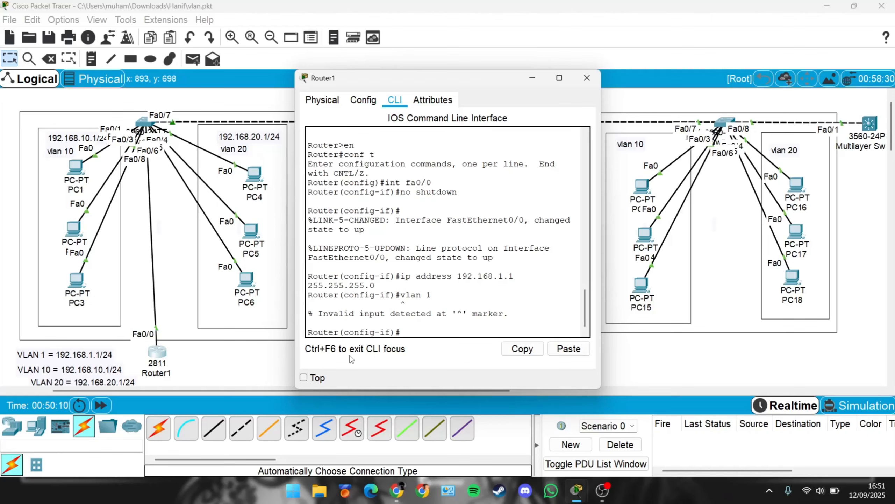
key(Caps_Lock)
text(V)
key(Caps_Lock)
text(lan)
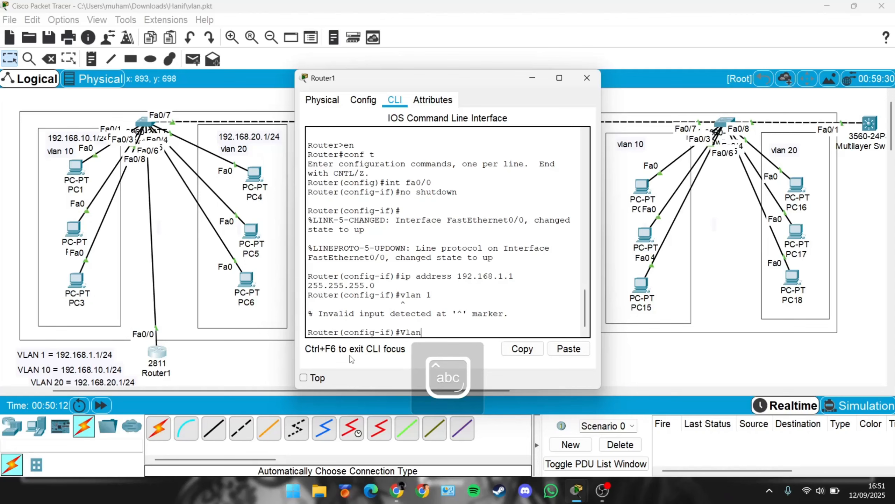
text( 1)
key(Return)
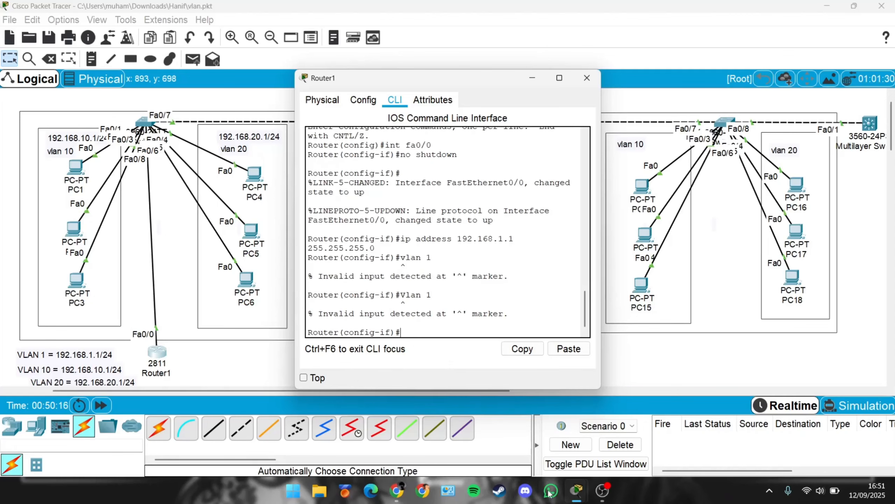
mouse_move(603, 491)
click(606, 434)
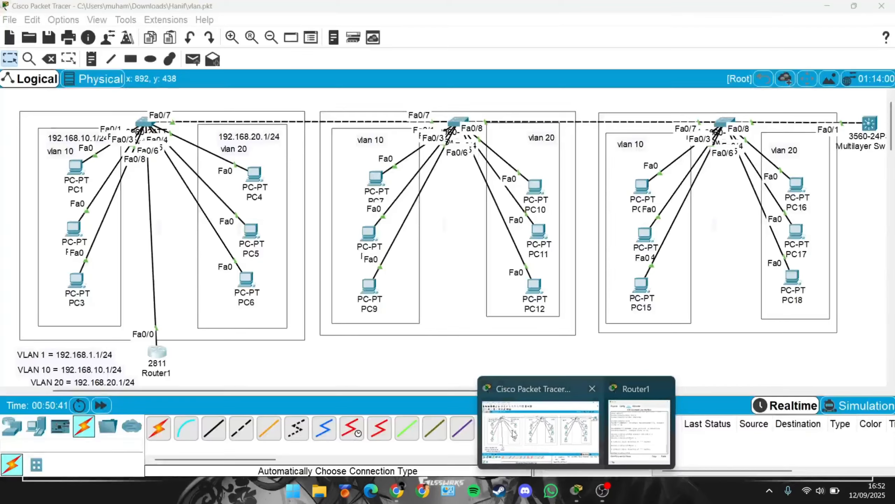
click(539, 420)
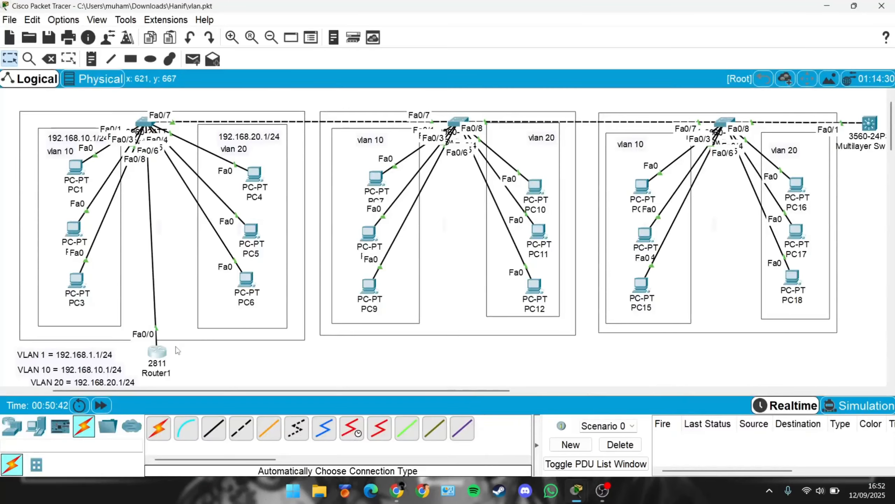
Step: Reopen Router1's command line and display the interface IP summary with do show ip int brief
click(158, 352)
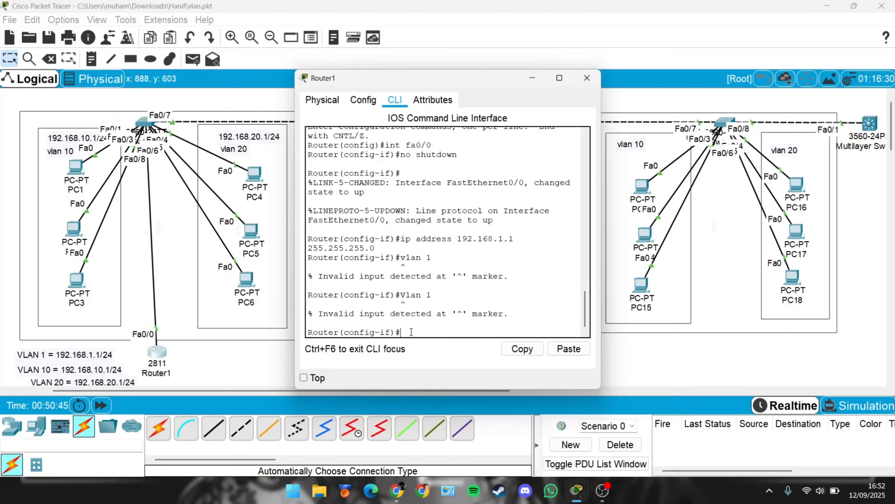
text(v)
key(BackSpace)
text(do show ip int v)
key(BackSpace)
text(brief)
key(Return)
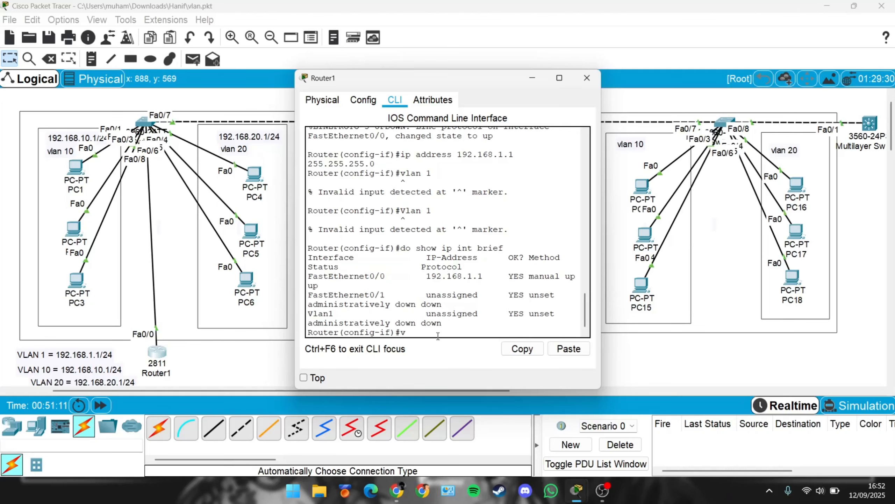
Step: Try the vlan 1 command once more, then exit interface configuration mode
text(vlan 1)
key(Return)
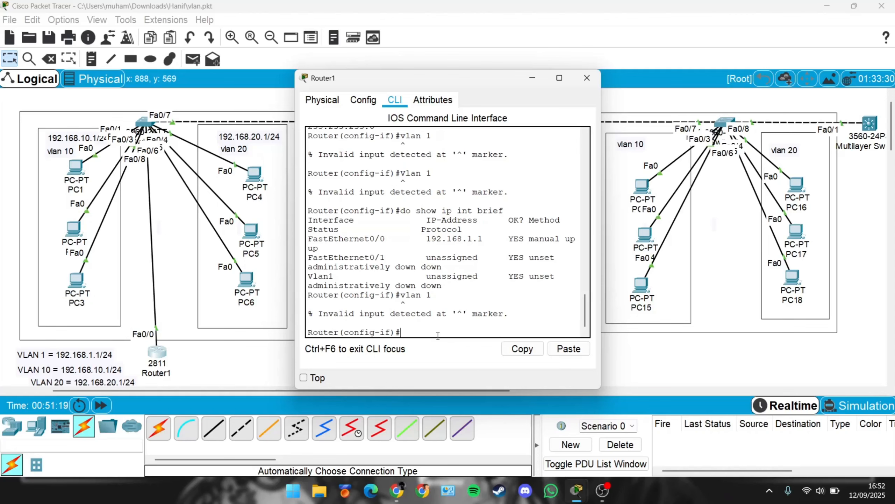
text(exit)
key(Return)
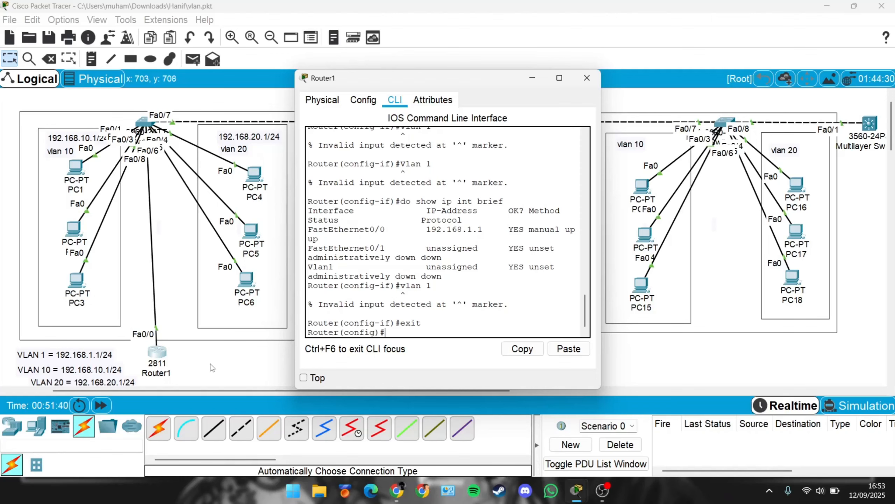
click(602, 490)
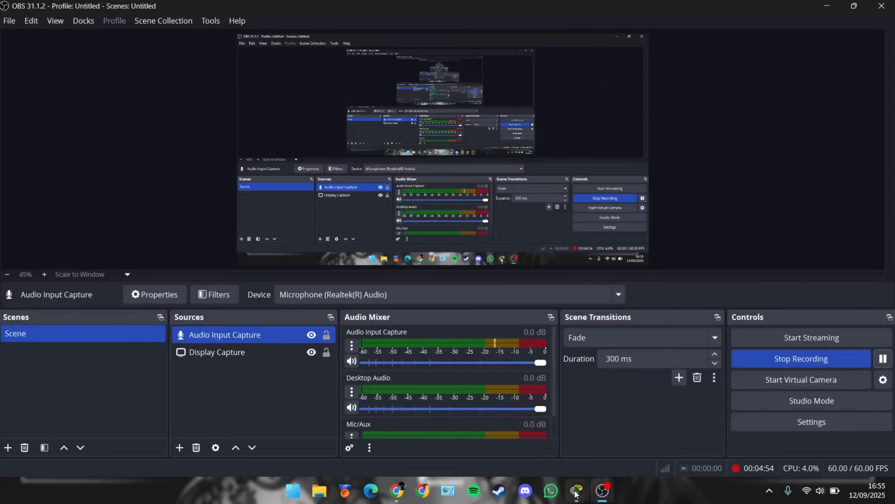
mouse_move(576, 493)
click(540, 423)
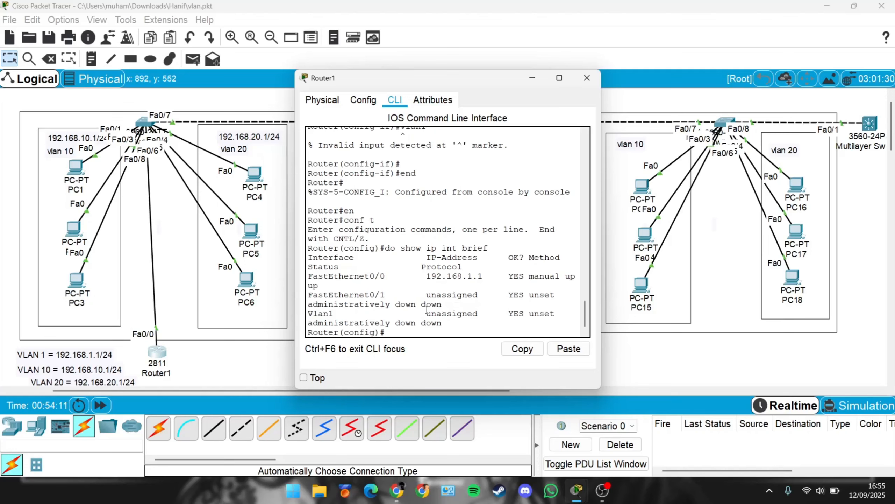
Step: Exit to privileged mode and try to open subinterface fa0/0.10 from there
text(xit)
key(Return)
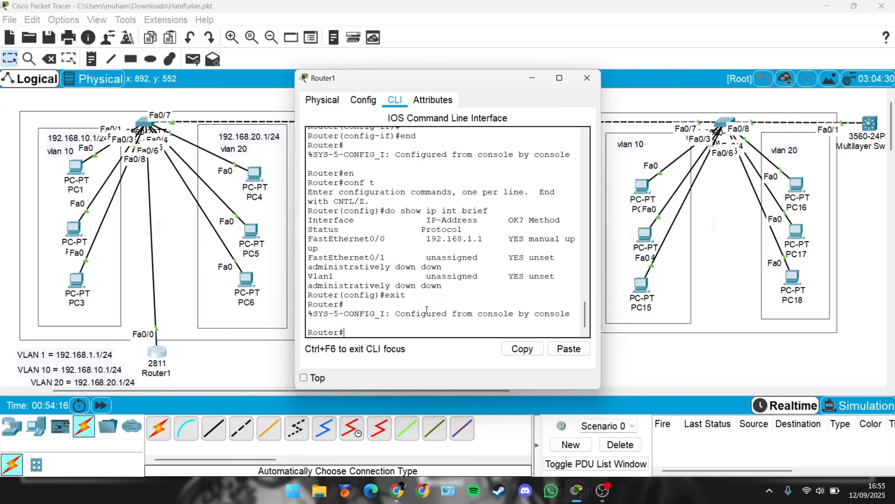
text(int fa0/0.10)
key(Return)
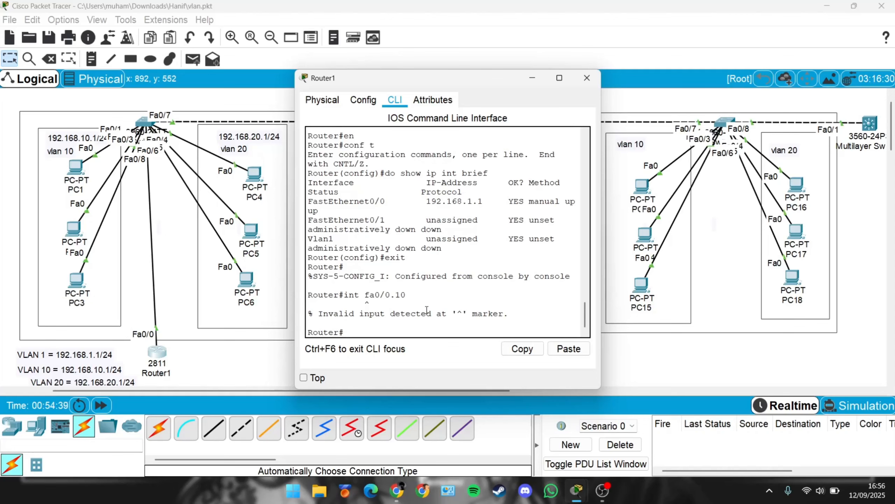
Step: Enter global configuration with conf t and create subinterface fa0/0.10
text(conf t)
key(Return)
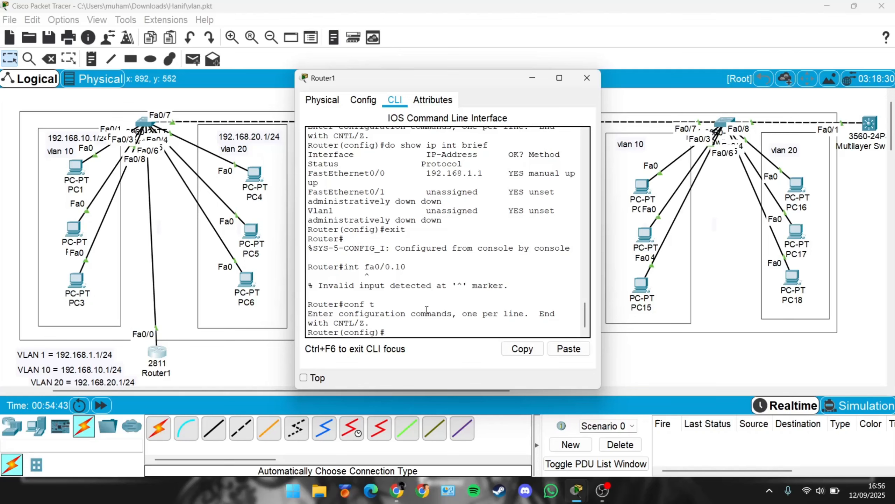
text(int fa0/0.10)
key(Return)
key(Return)
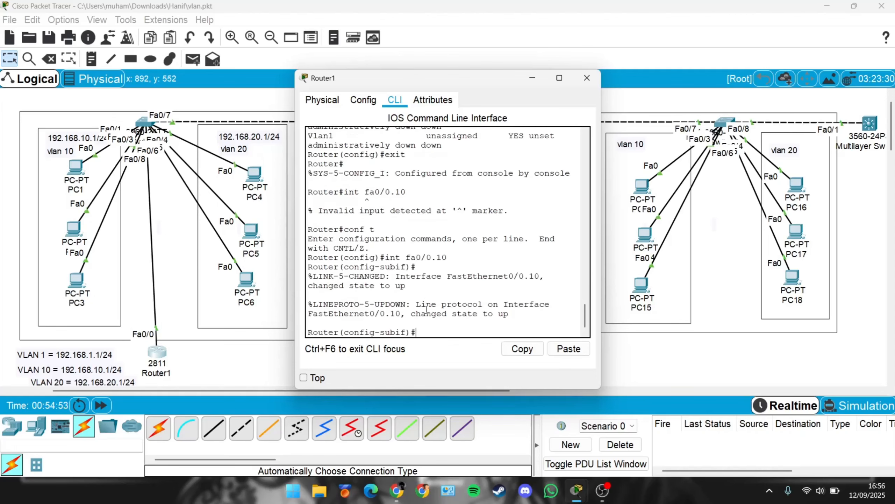
Step: Set subinterface fa0/0.10 to encapsulation dot1q 10, correcting the missing space in the command
text(encapsulation dot1)
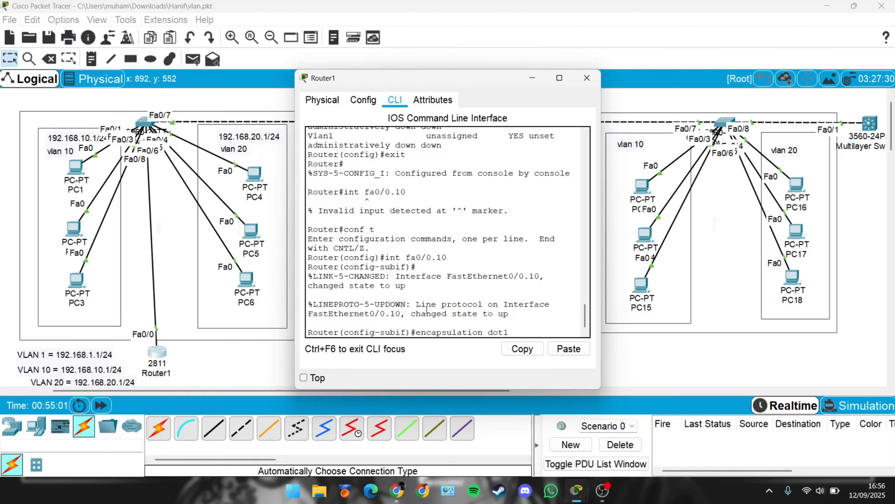
text(q10)
key(Return)
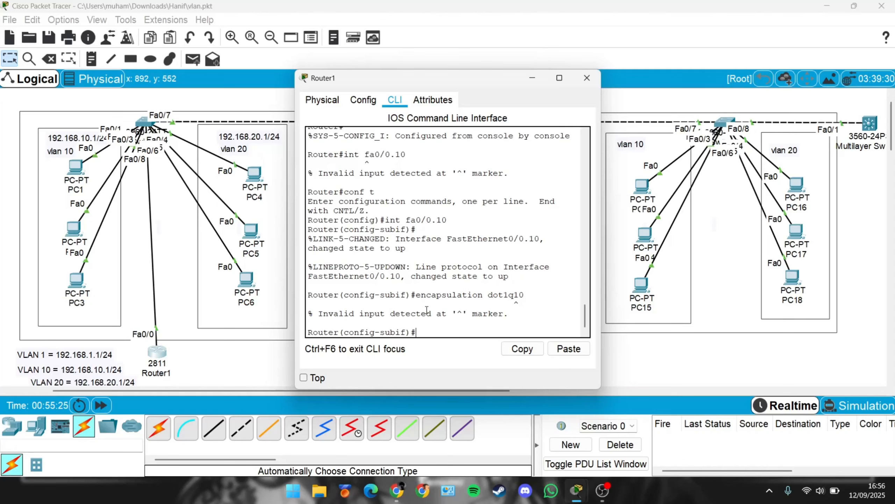
key(Up)
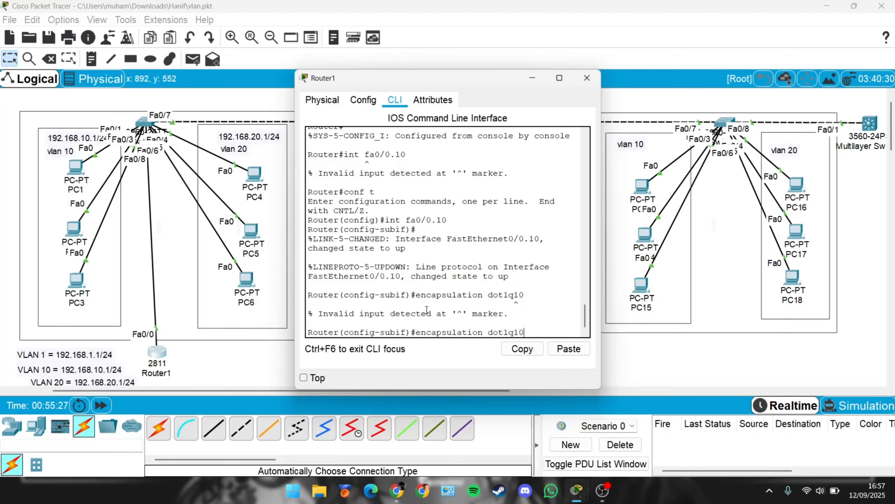
key(Left)
key(Left)
key(Return)
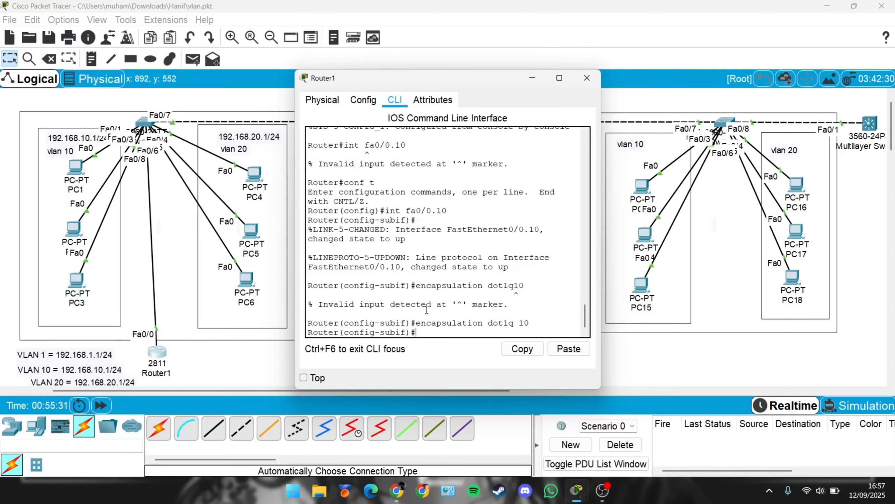
Step: Assign subinterface fa0/0.10 the IP address 192.168.10.1 with mask 255.255.255.0
text(ip ad)
key(Tab)
text(192.)
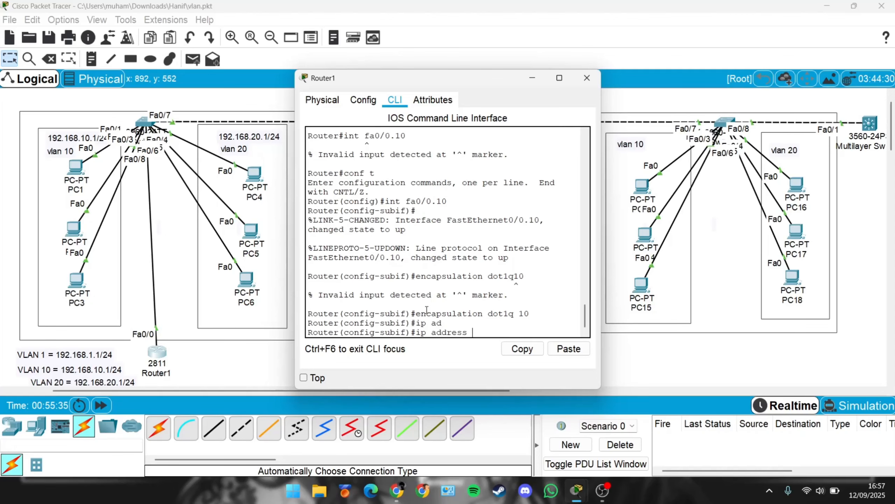
text(168.10.1)
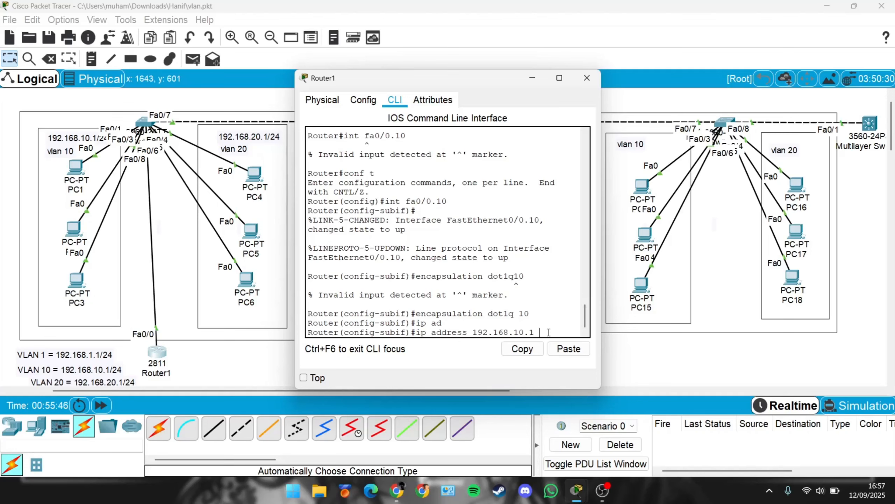
text(255.255.255)
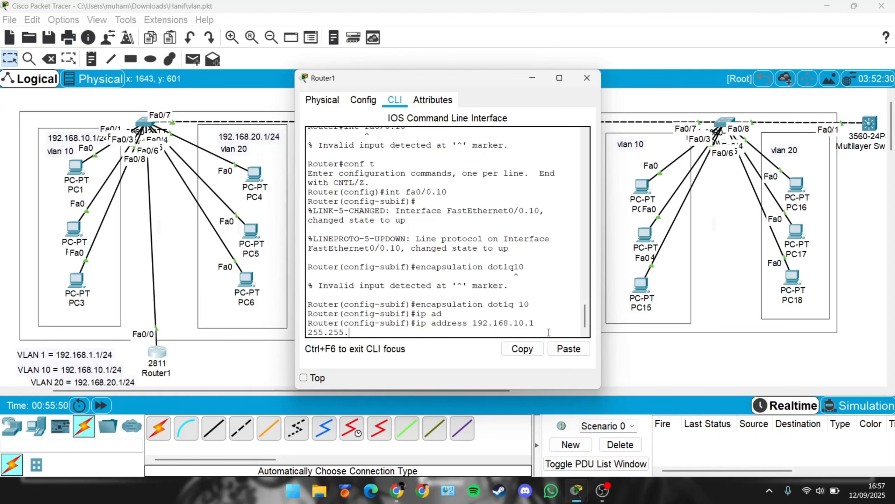
text(.0)
key(Return)
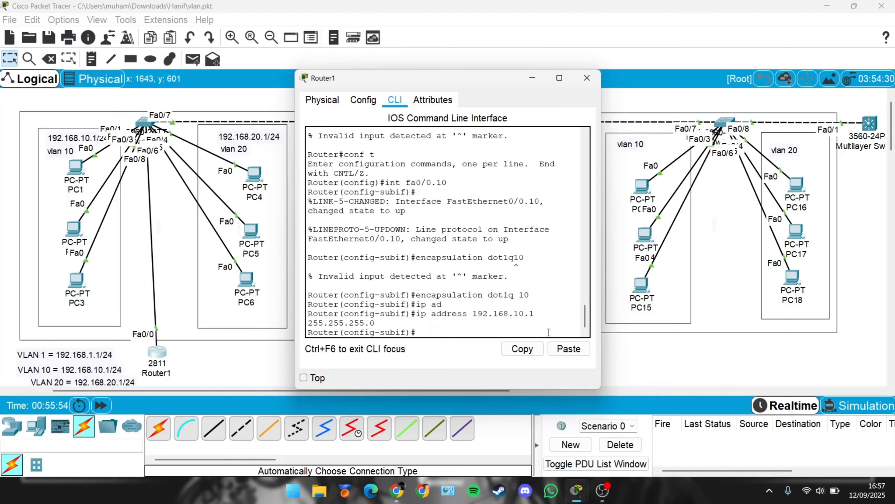
Step: Display the interface IP summary with do show ip int brief, then exit the subinterface
text(do show ip int brief)
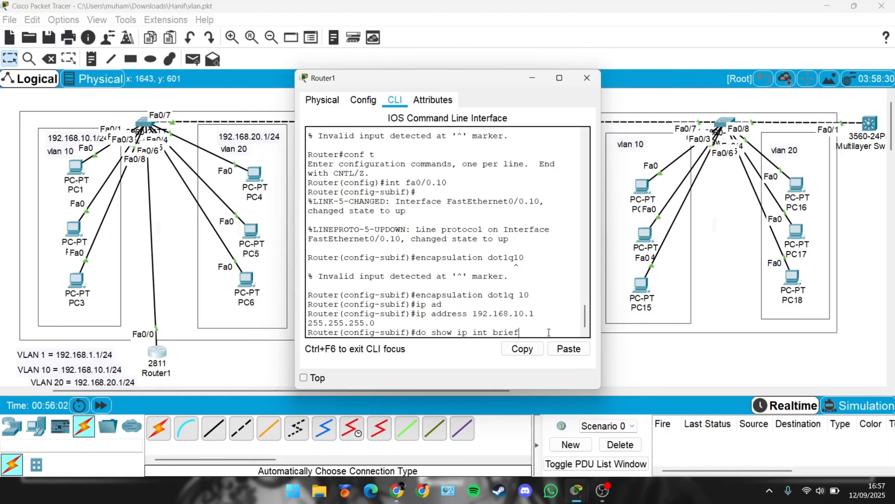
key(Return)
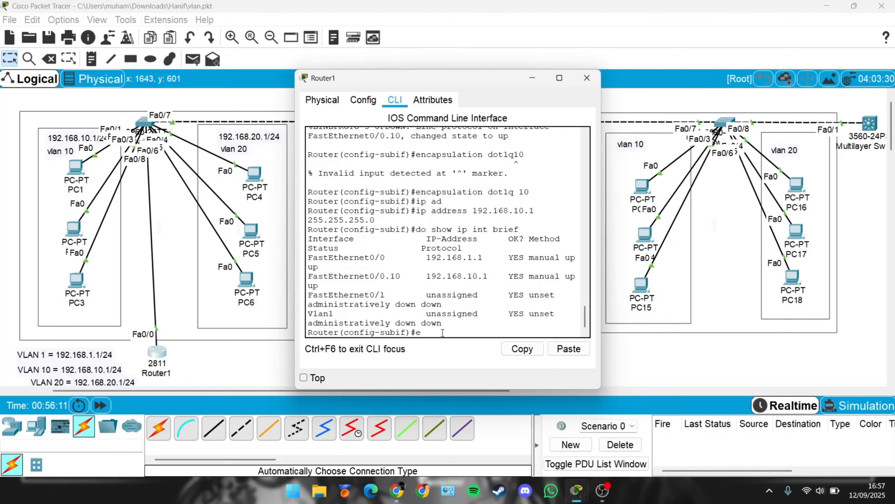
text(ix)
key(BackSpace)
text(x)
key(Return)
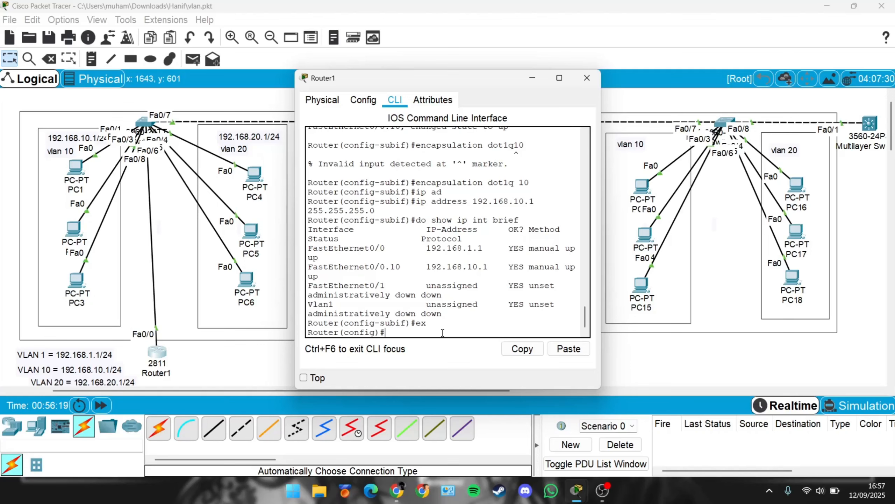
Step: Create subinterface fa0/0.20 on Router1
text(int fa0/0.20)
key(Return)
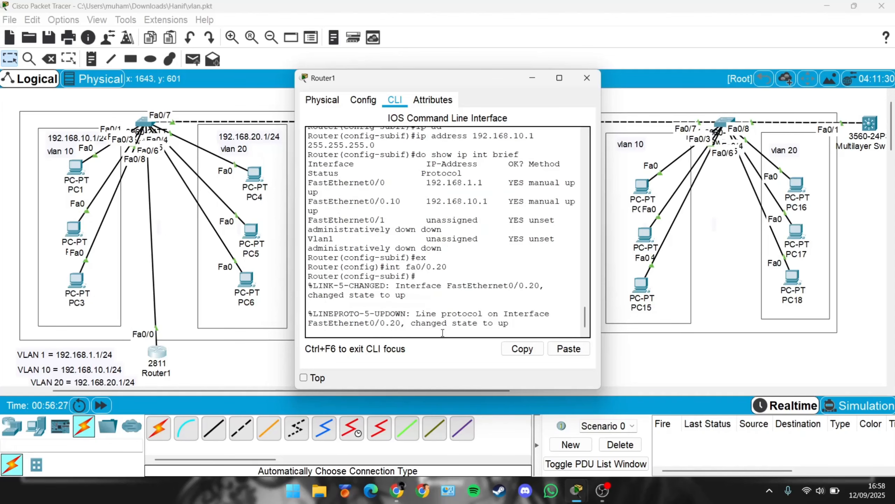
key(Return)
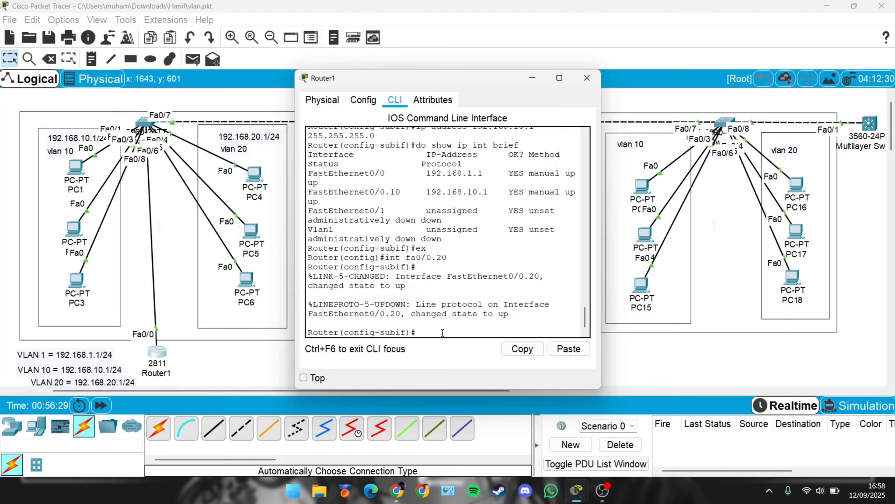
Step: Set subinterface fa0/0.20 to encapsulation dot1q 20
text(encapsulation dot1q 20)
key(Return)
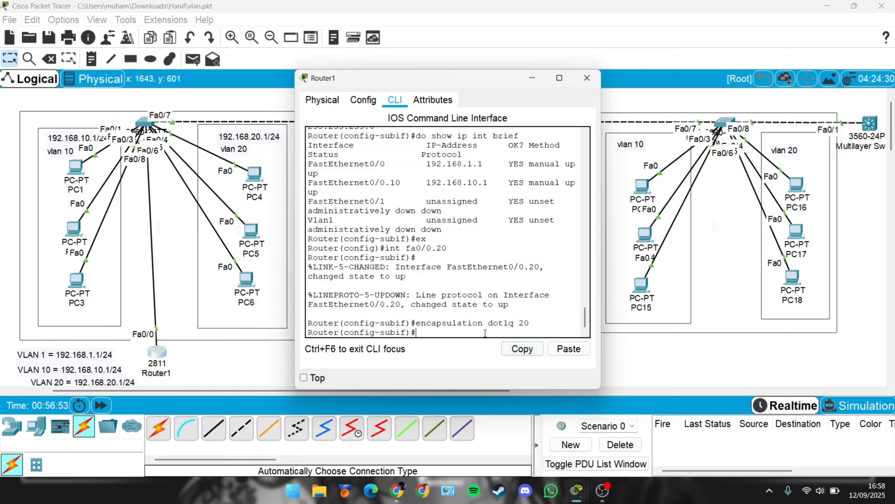
Step: Assign subinterface fa0/0.20 the IP address 192.168.20.1 with mask 255.255.255.0
text(ip address 192.168.20.1)
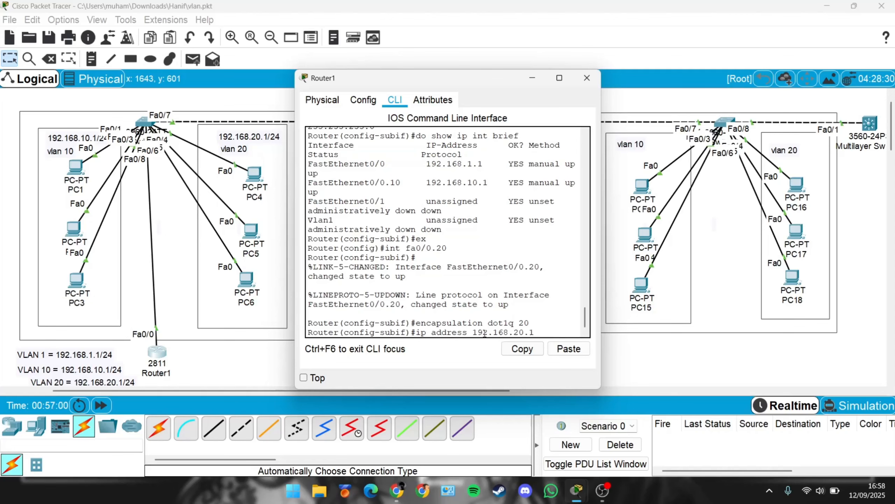
text( 255.255.255)
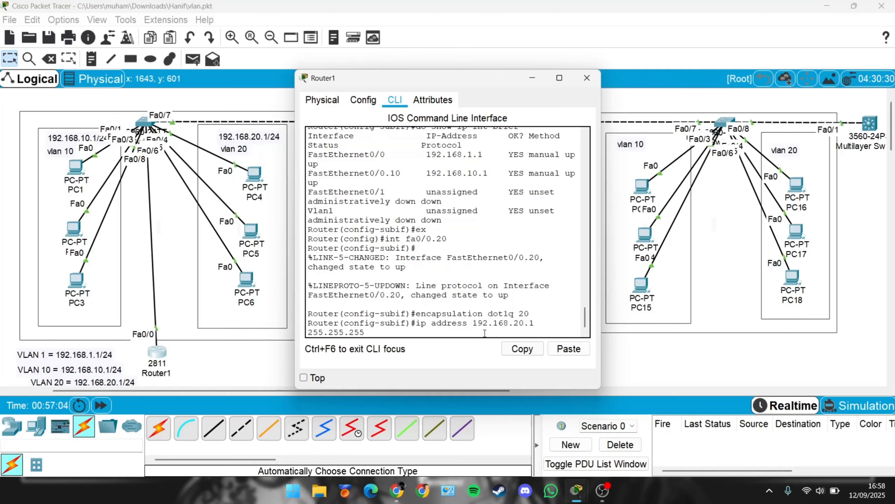
text(.0)
key(Return)
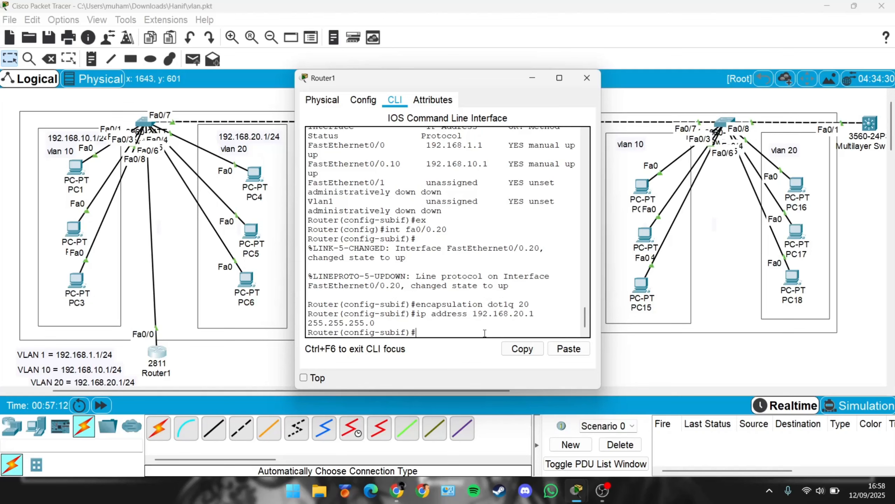
Step: Show the IP interface summary from subinterface mode and examine the FastEthernet0/0 subinterface entries
text(do show ip int brief)
key(Return)
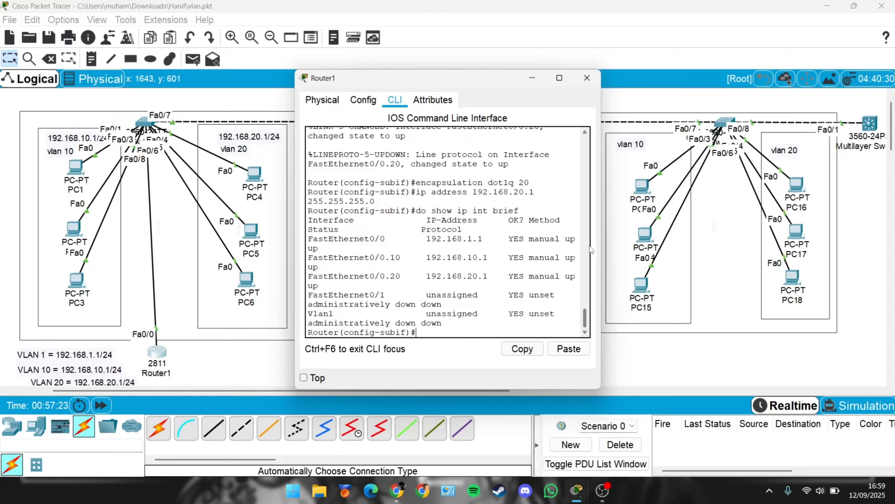
drag(600, 236, 696, 235)
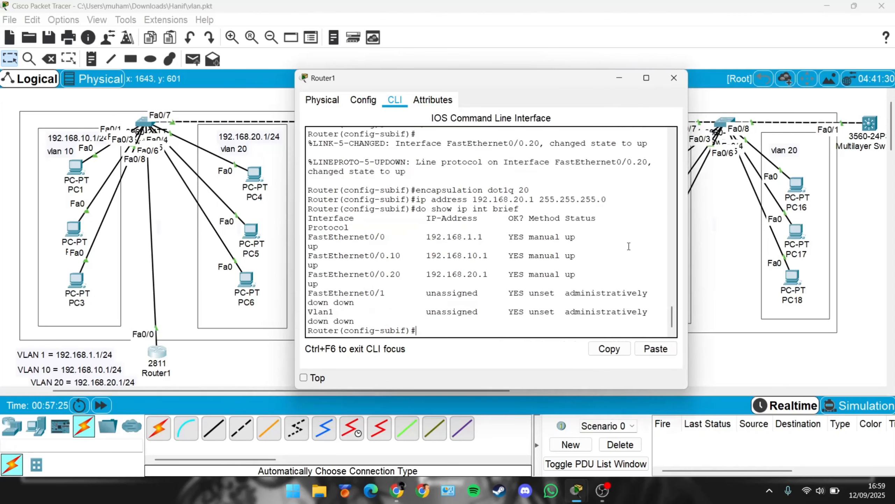
drag(392, 236, 496, 236)
drag(339, 256, 492, 262)
drag(344, 275, 498, 274)
Step: Leave subinterface configuration mode and close Router1's window
click(494, 329)
text(ex)
key(Return)
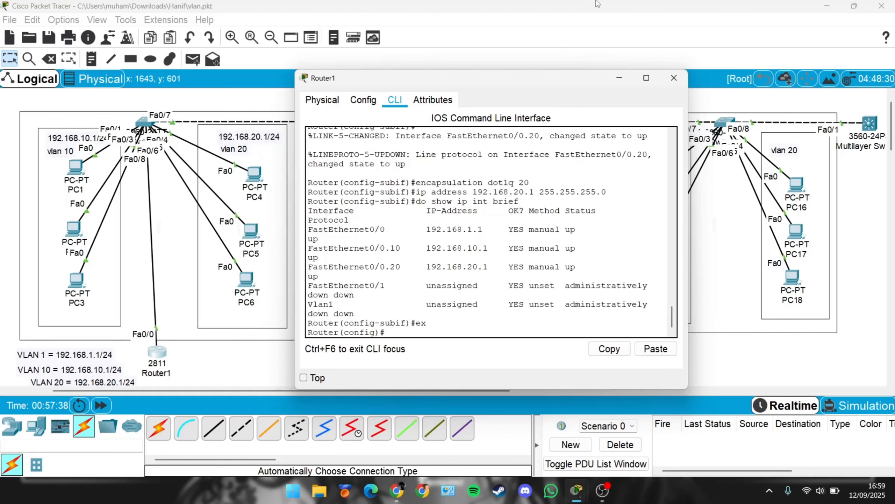
click(667, 80)
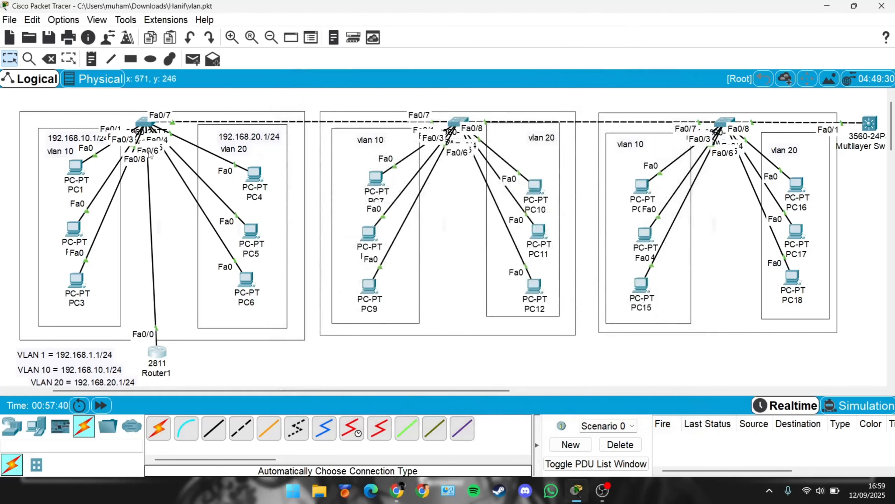
Step: Set PC1's default gateway to 192.168.10.1 in its IP configuration
click(75, 171)
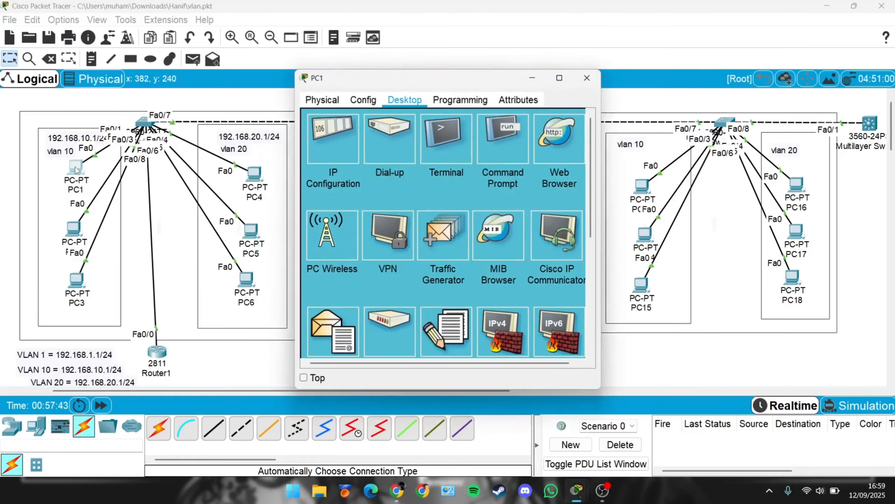
click(334, 133)
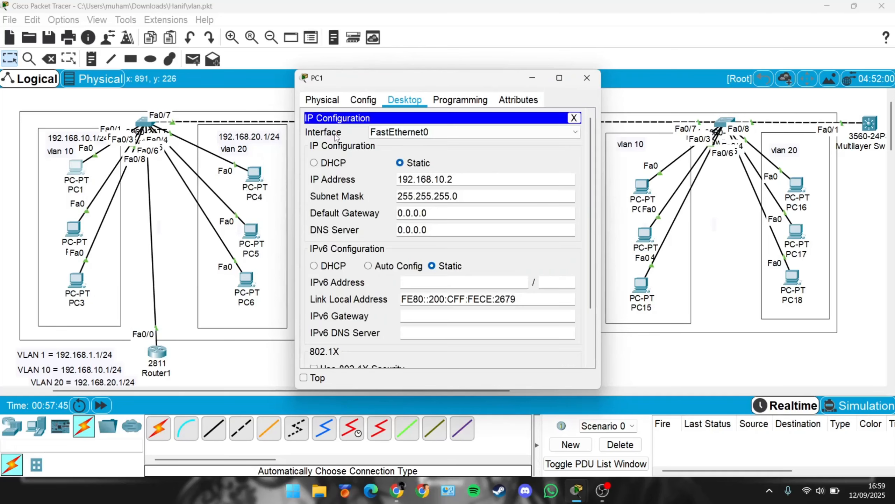
click(447, 212)
key(BackSpace)
key(BackSpace)
key(BackSpace)
key(BackSpace)
key(BackSpace)
key(BackSpace)
key(BackSpace)
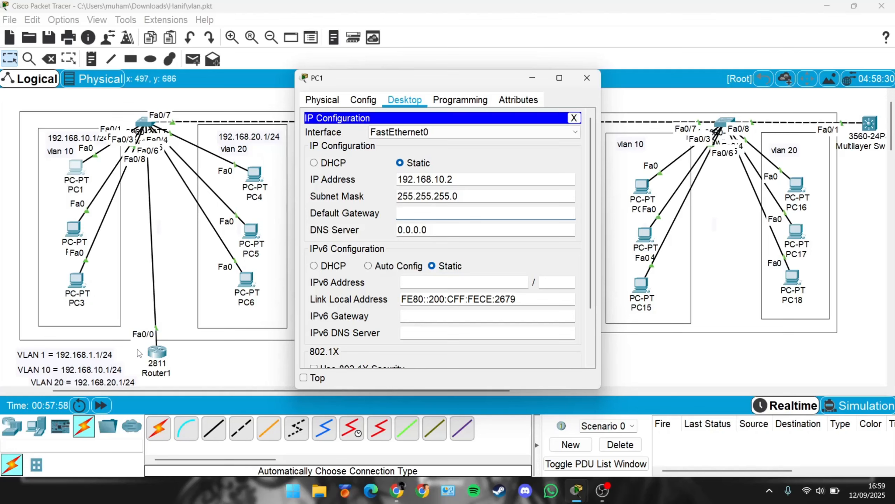
text(192)
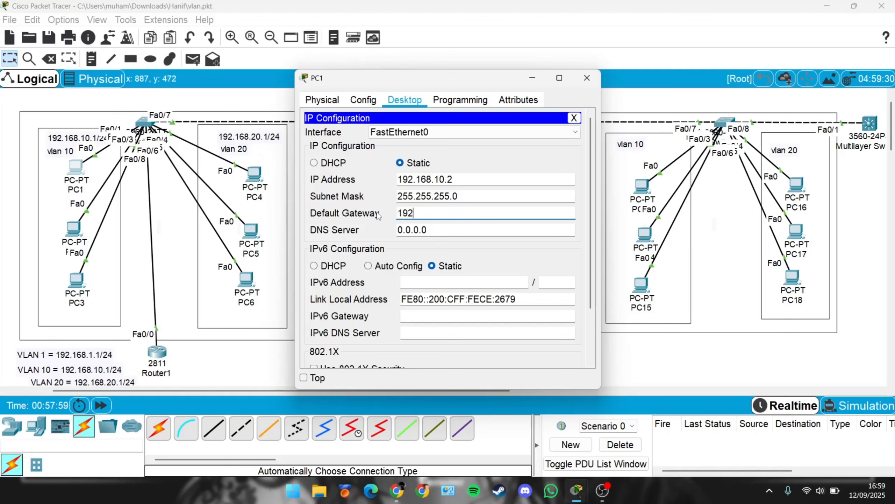
text(.168.10.1)
key(ctrl+a)
key(ctrl+c)
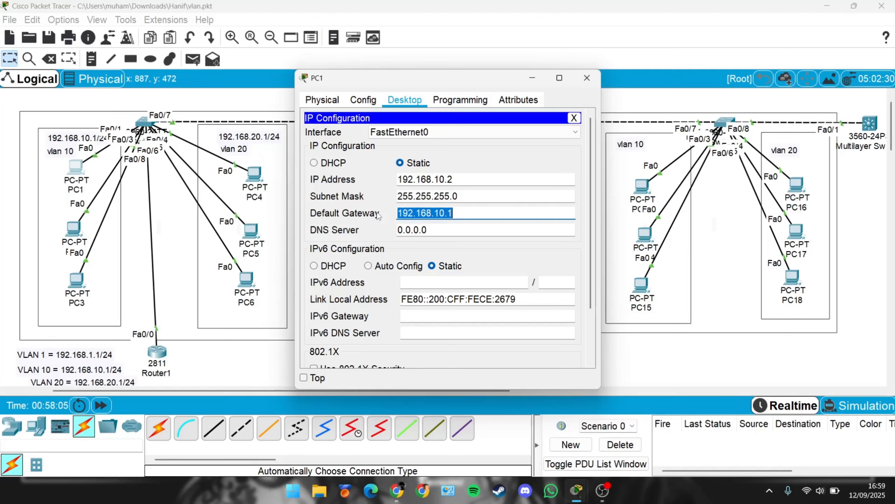
Step: Set PC2's default gateway to 192.168.10.1
click(74, 229)
click(324, 136)
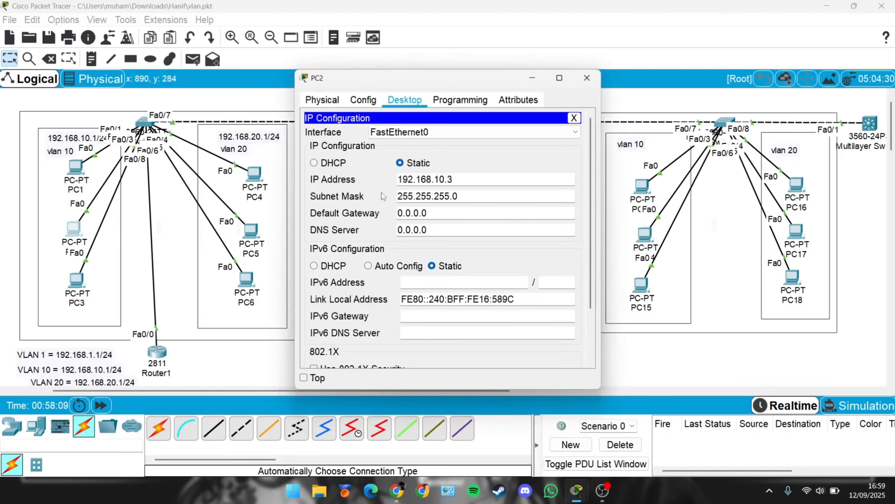
click(438, 216)
key(ctrl+a)
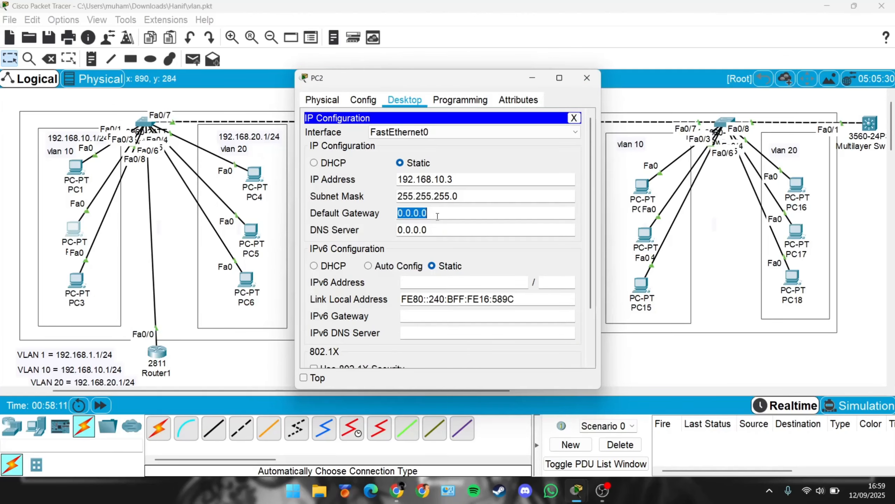
key(ctrl+v)
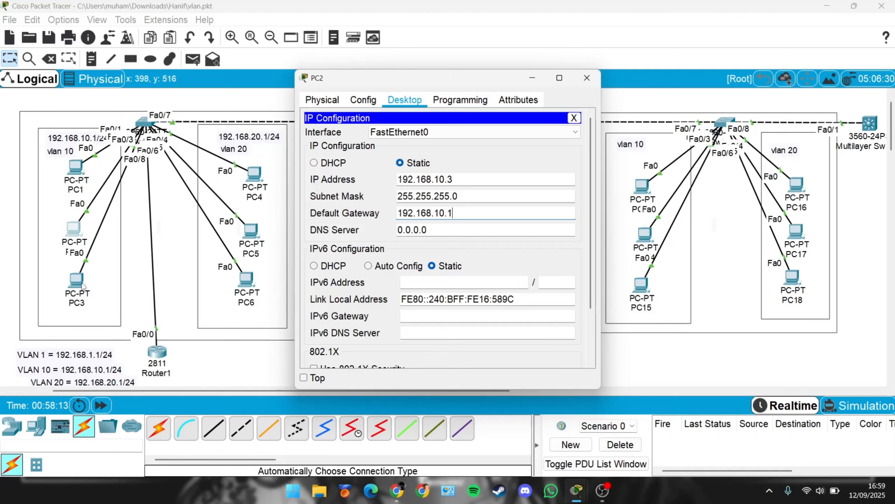
Step: Set PC3's default gateway to 192.168.10.1 and close its window
click(77, 281)
click(331, 151)
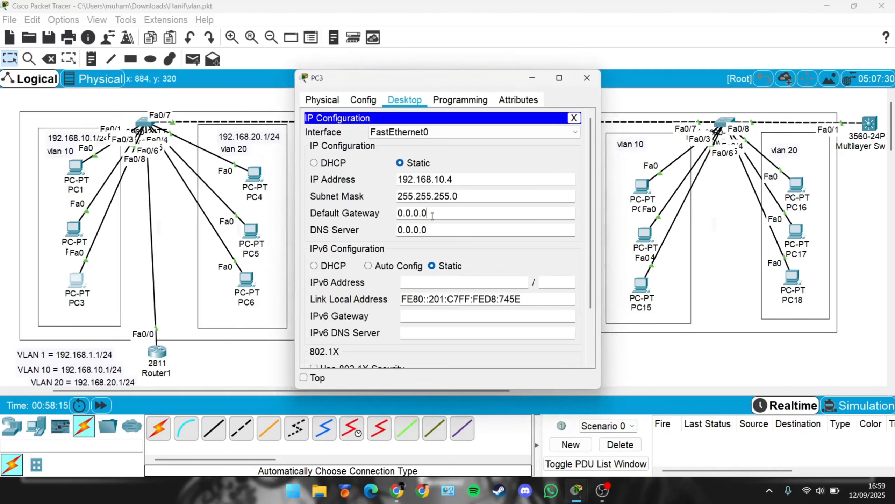
double_click(431, 212)
text(192.168.10.1)
click(587, 78)
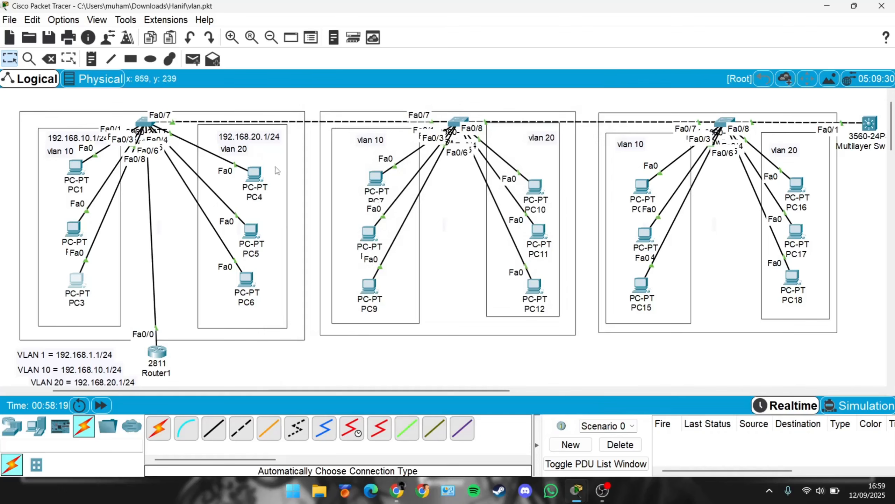
Step: Set PC4's default gateway to 192.168.20.1
click(262, 178)
click(358, 151)
click(442, 215)
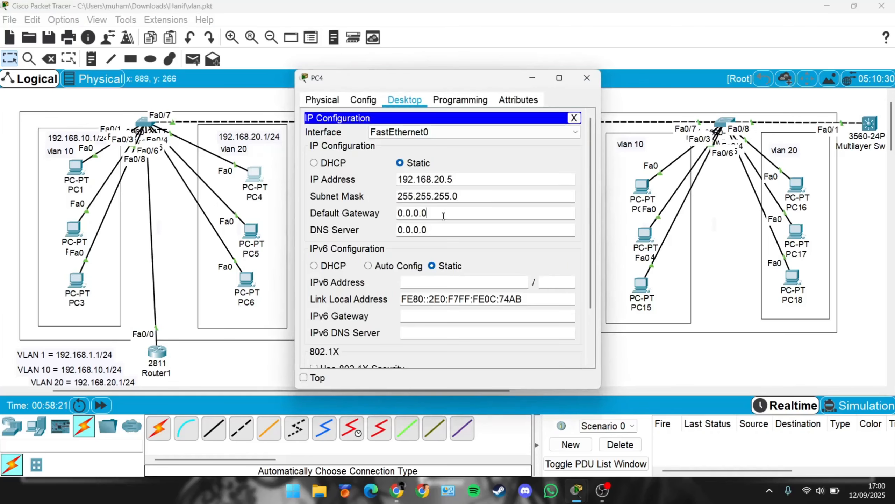
key(ctrl+a)
text(192.168.10.1)
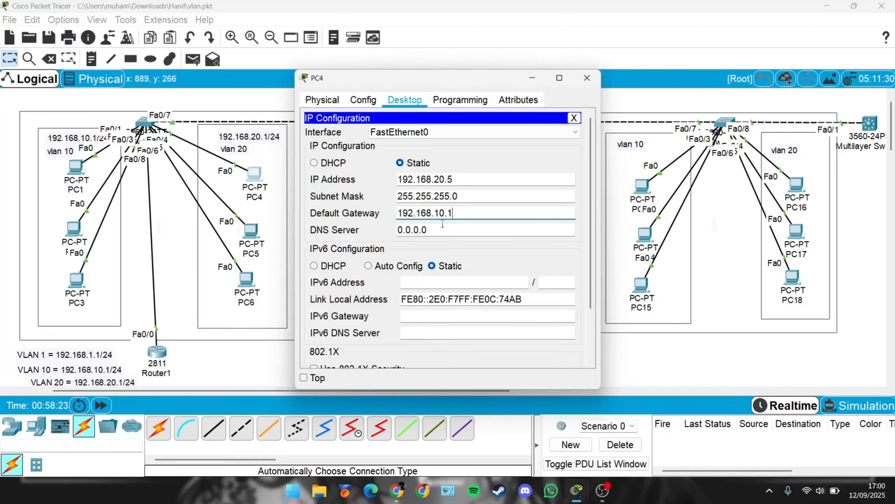
key(Left)
key(Left)
key(Left)
key(BackSpace)
text(2)
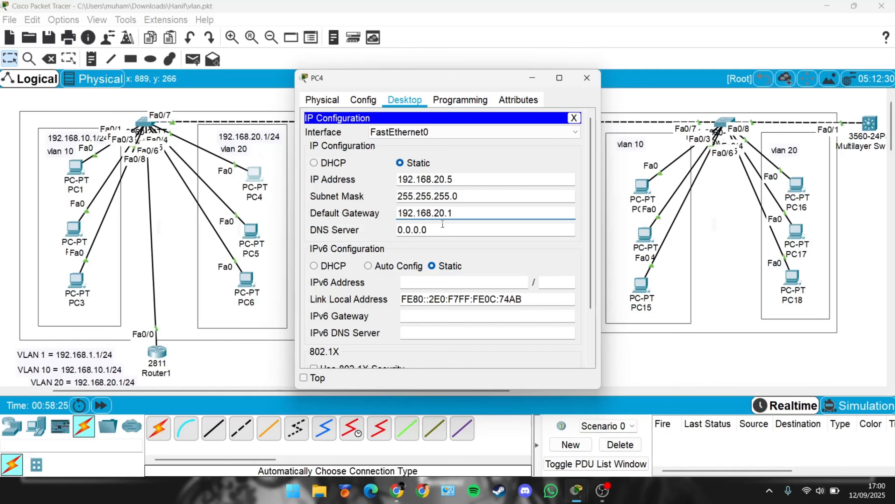
key(ctrl+a)
key(ctrl+c)
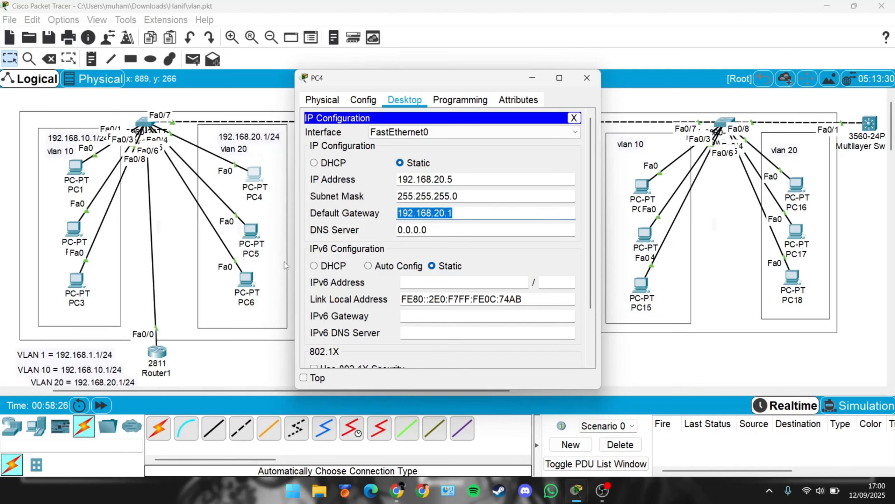
Step: Set PC5's default gateway to 192.168.20.1
click(248, 229)
click(367, 179)
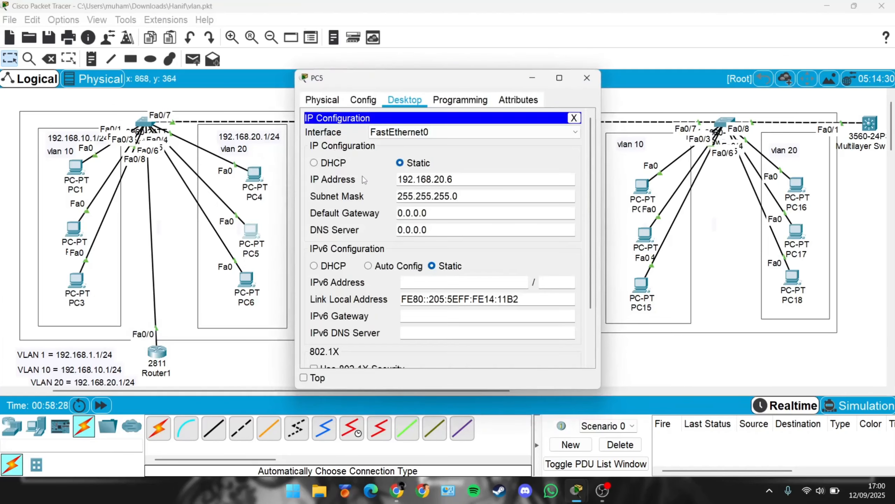
click(418, 213)
key(ctrl+a)
key(ctrl+v)
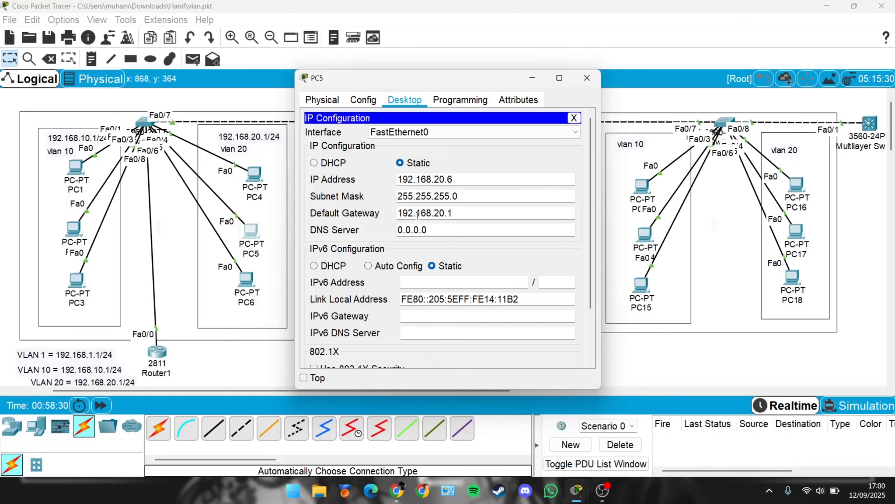
Step: Set PC6's default gateway to 192.168.20.1 and close its window
click(246, 279)
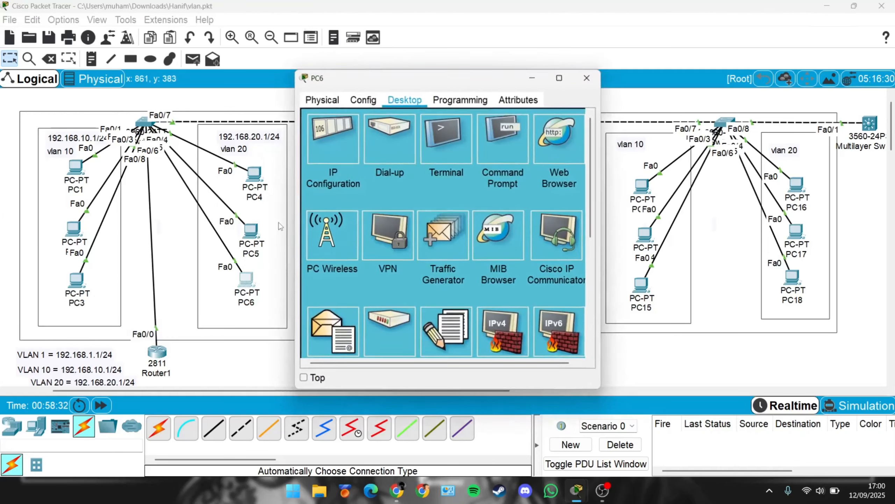
click(339, 148)
click(415, 214)
key(ctrl+a)
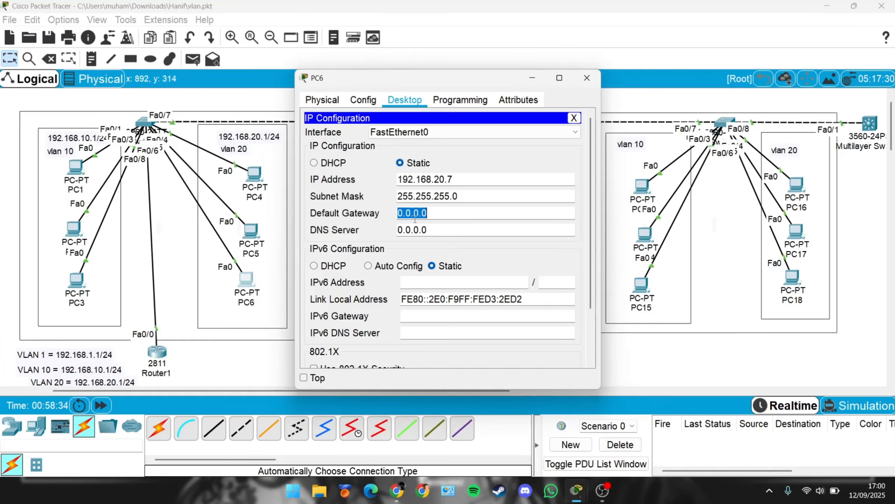
key(ctrl+v)
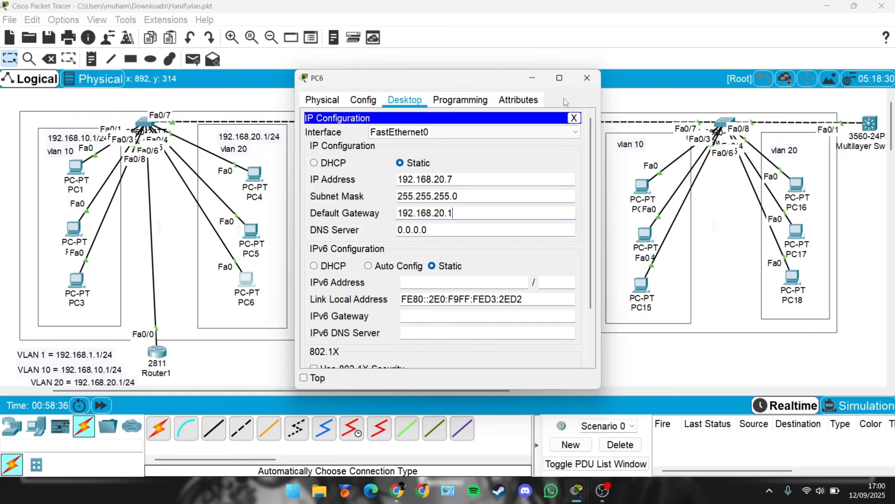
click(580, 85)
Step: Set PC10's default gateway to 192.168.20.1 and close its window
click(537, 187)
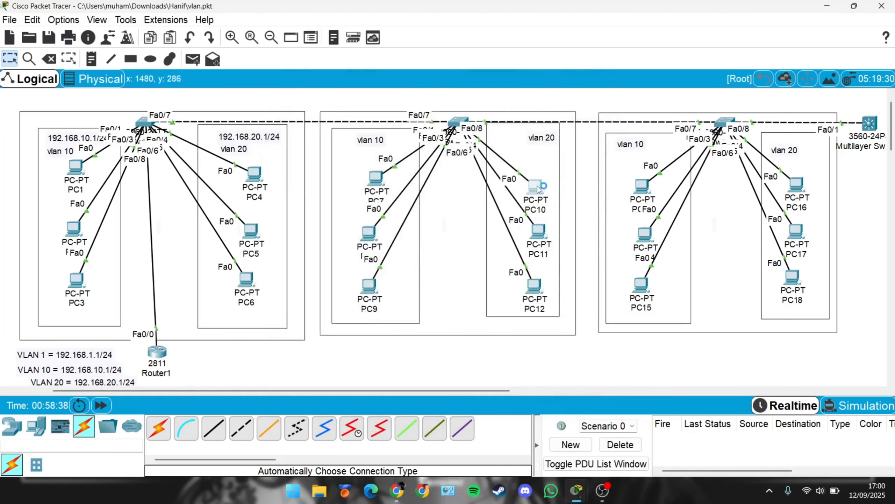
click(353, 158)
click(446, 209)
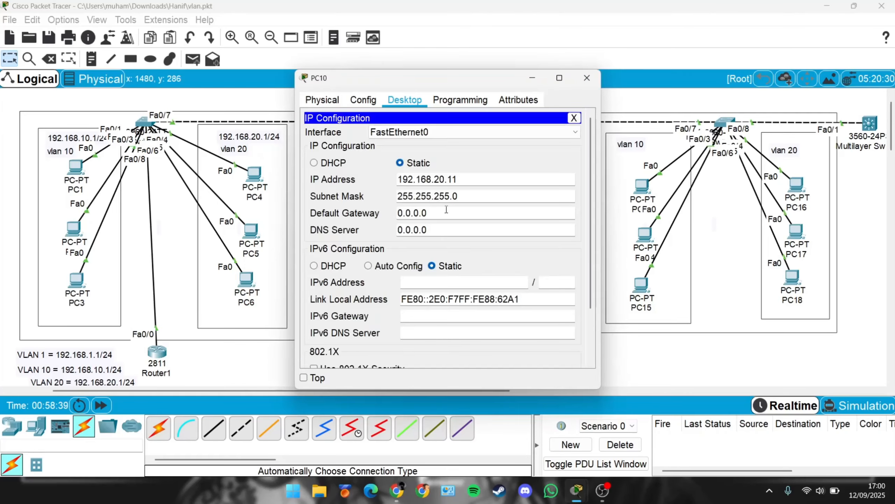
double_click(446, 210)
text(192.168.20.1)
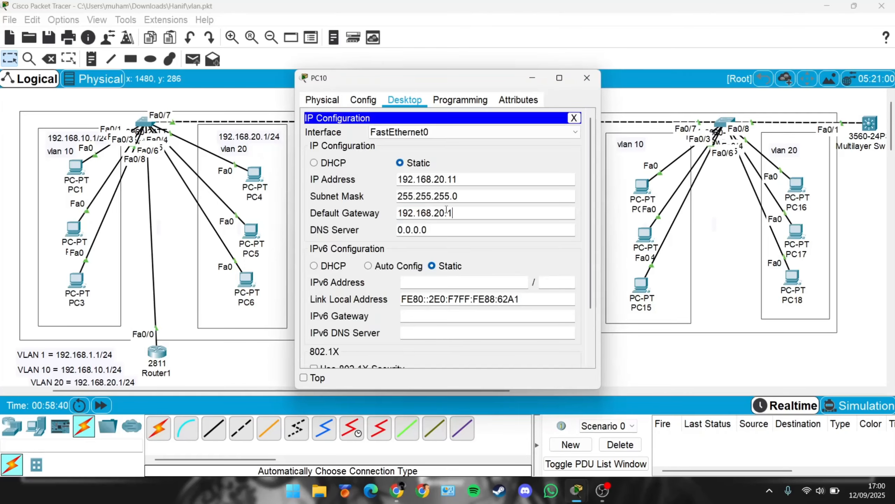
click(586, 79)
Step: Set PC11's default gateway to 192.168.20.1 and close its window
click(538, 230)
click(344, 141)
click(451, 212)
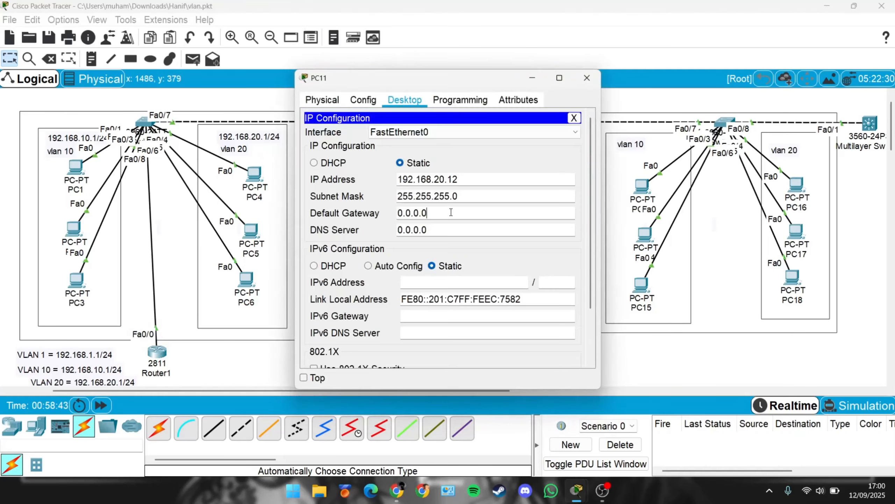
double_click(451, 212)
text(192.168.20.1)
click(586, 79)
Step: Set PC12's default gateway to 192.168.20.1 and close its window
click(517, 251)
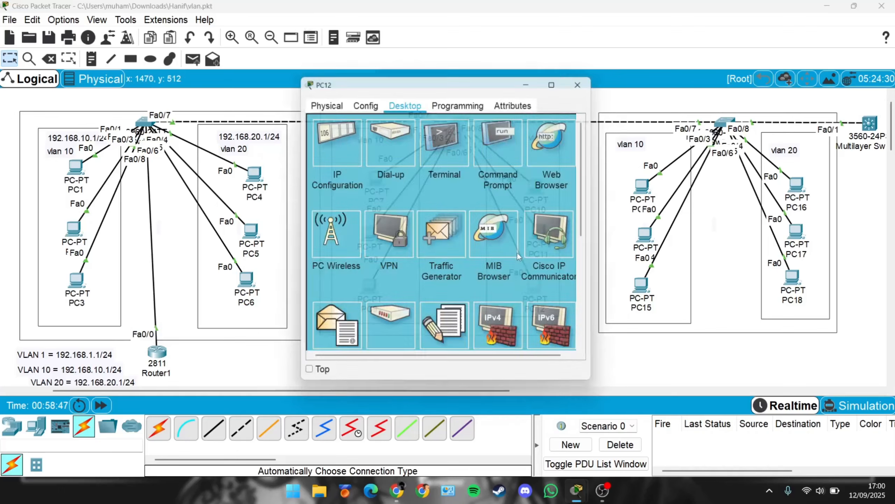
click(338, 129)
click(486, 195)
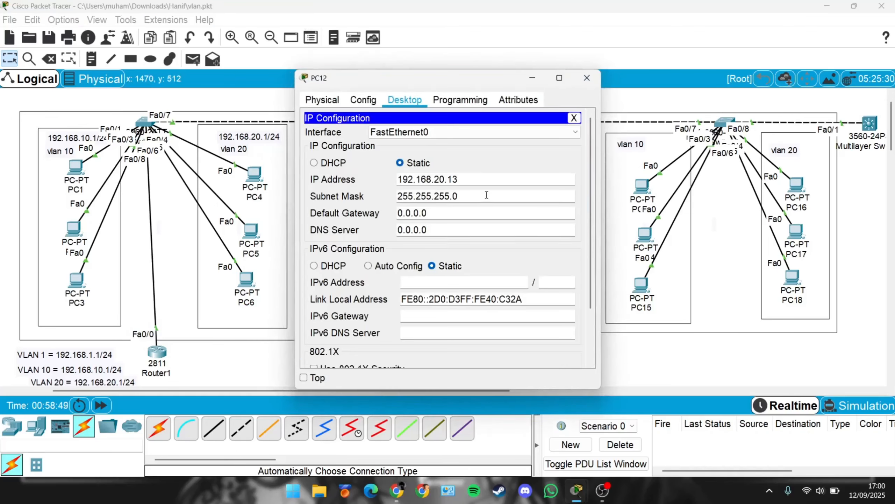
click(476, 216)
double_click(475, 218)
text(192.168.20.1)
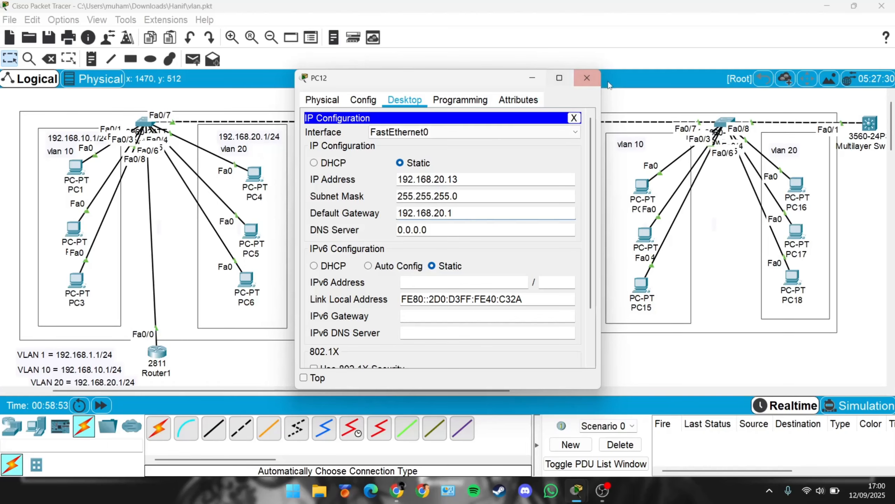
click(594, 77)
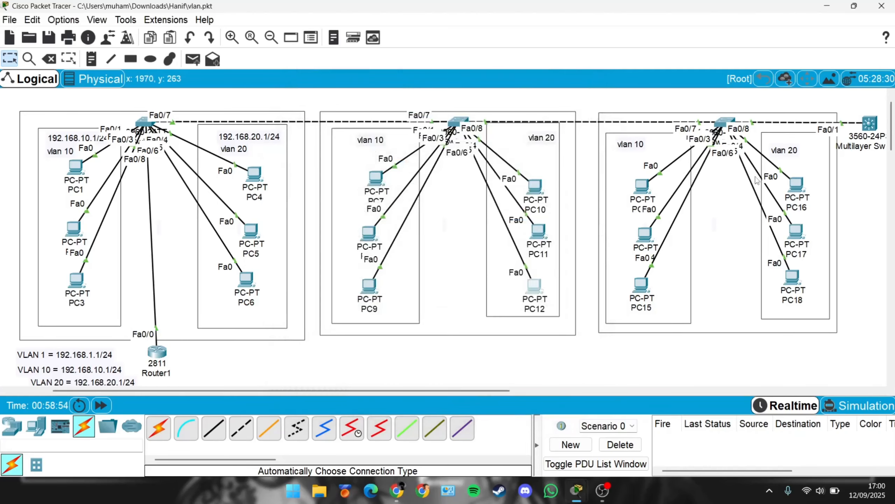
Step: Set PC16's default gateway to 192.168.20.1
click(796, 184)
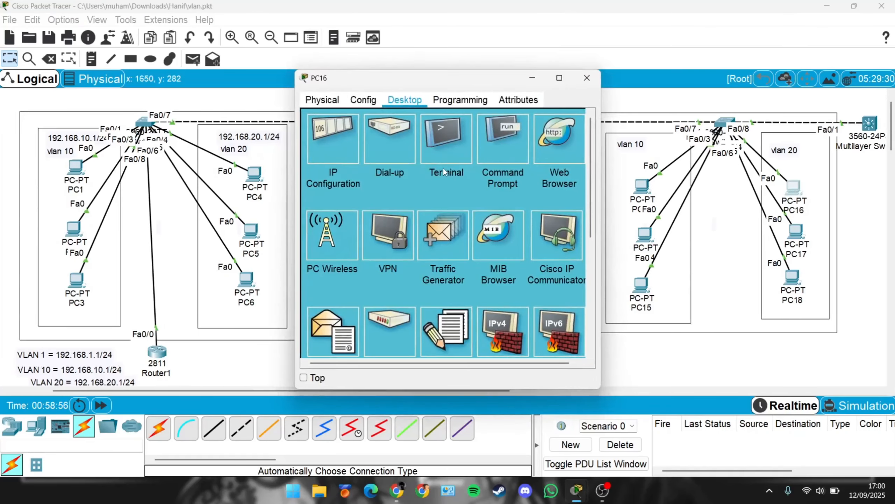
click(330, 139)
click(464, 212)
double_click(465, 211)
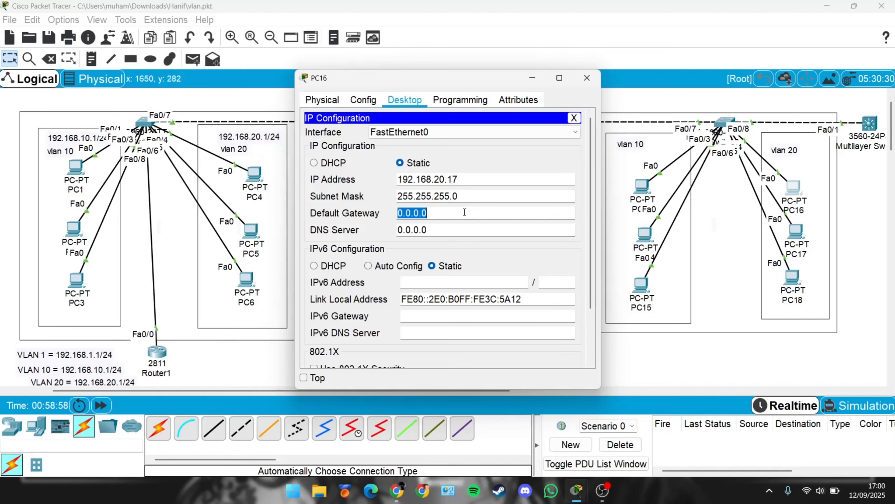
text(192.168.20.1)
Step: Set PC17's default gateway to 192.168.20.1
click(787, 232)
click(796, 231)
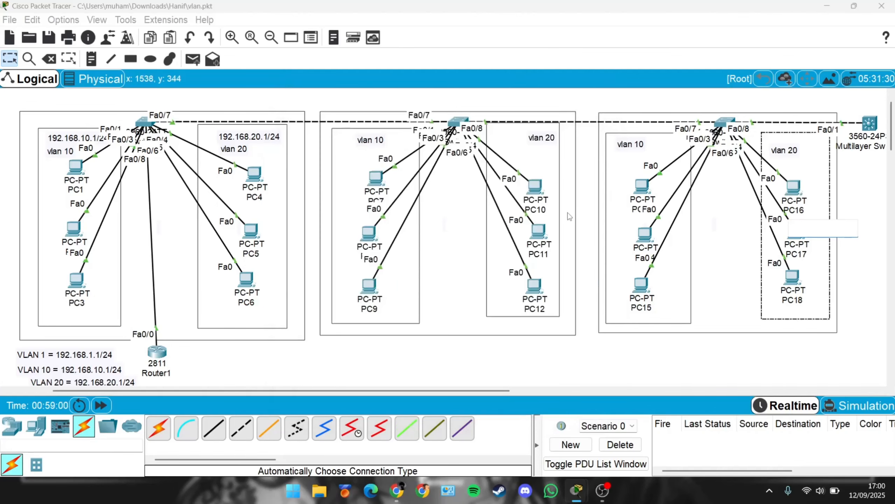
click(792, 269)
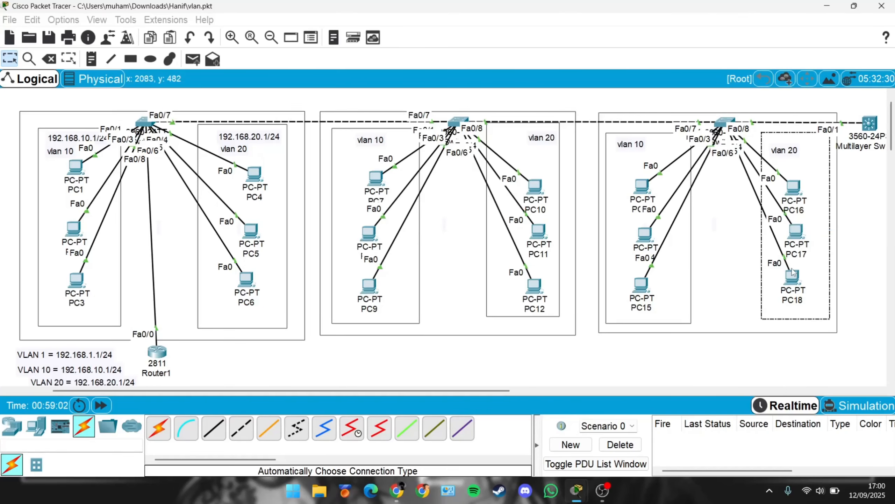
click(796, 231)
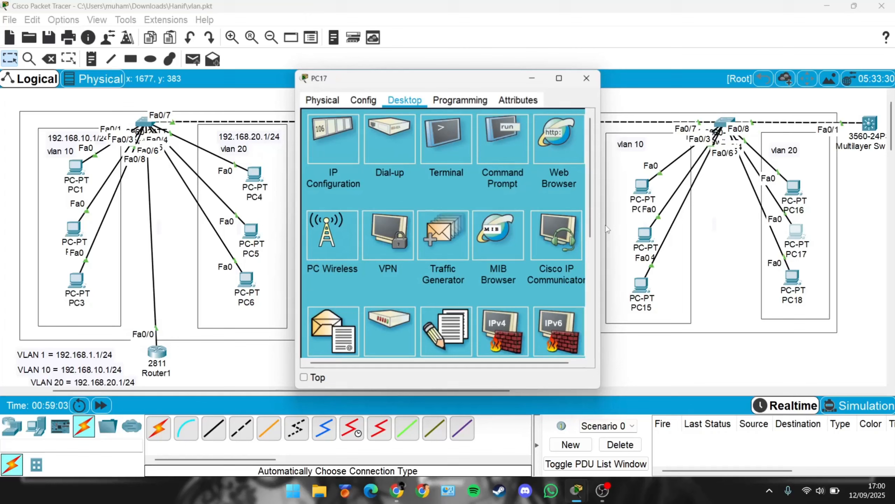
click(342, 152)
triple_click(431, 213)
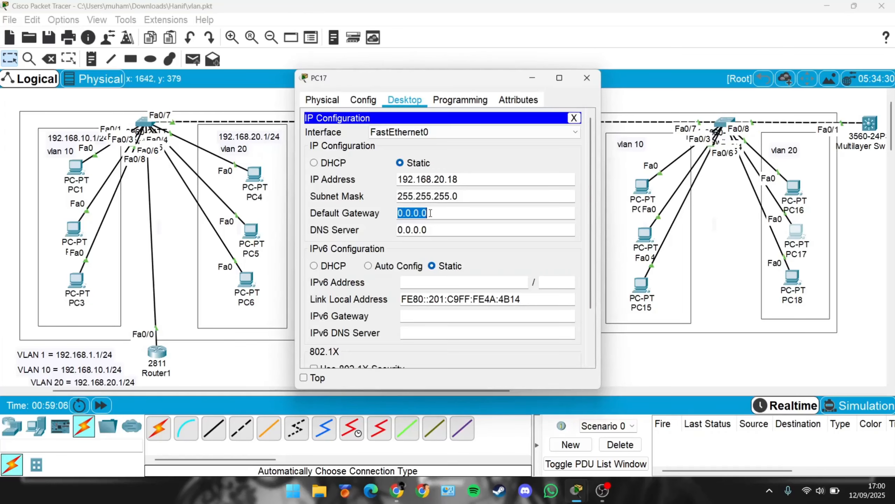
text(192.168.20.1)
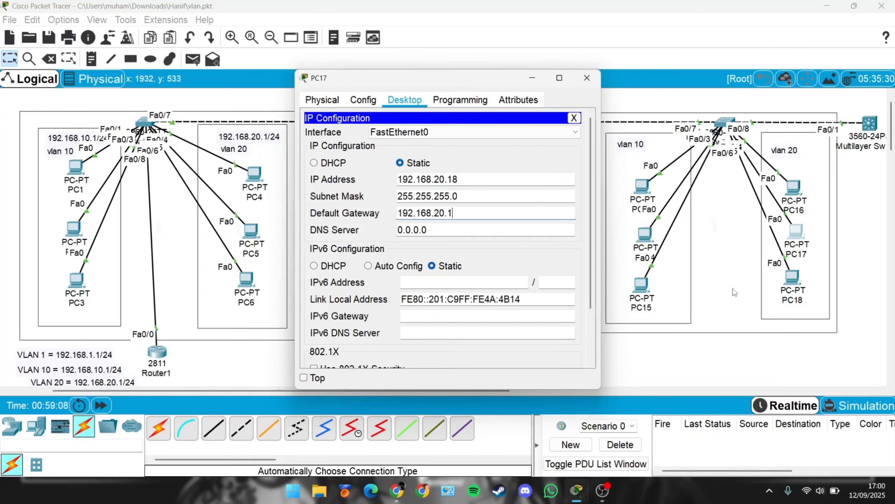
Step: Set PC18's default gateway to 192.168.20.1 and close its window
click(793, 277)
click(793, 276)
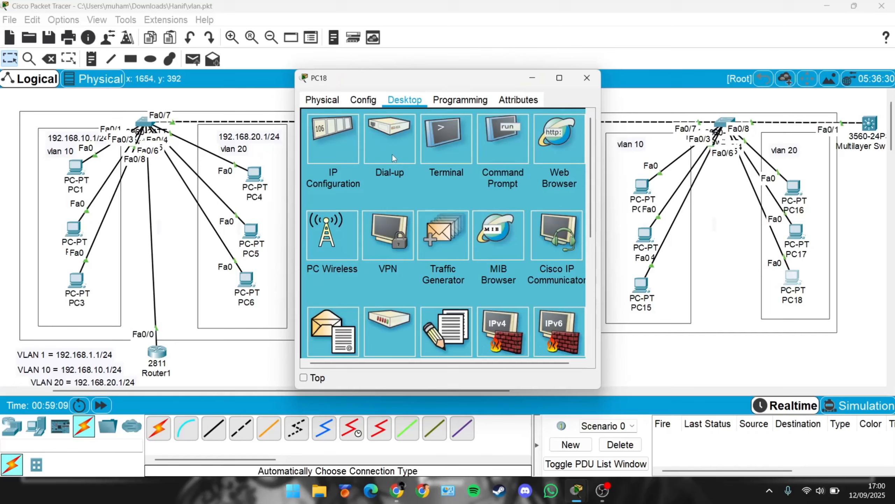
click(348, 146)
double_click(437, 214)
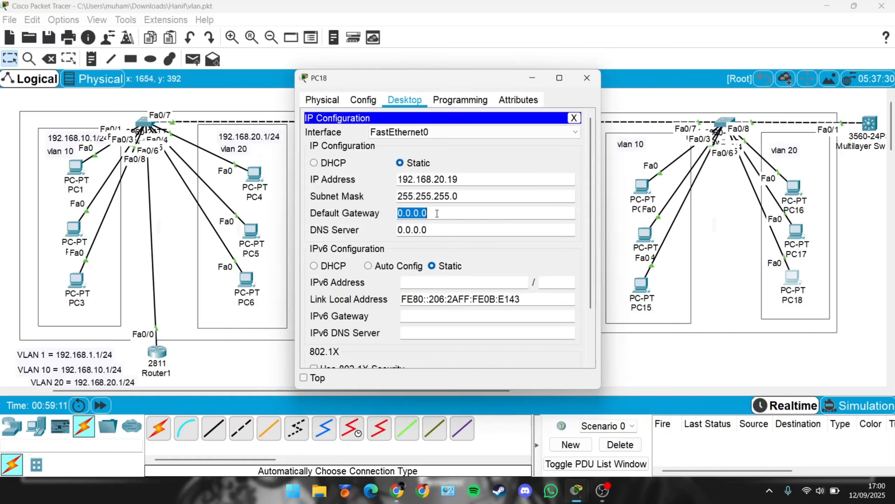
text(192.168.20.1)
click(587, 78)
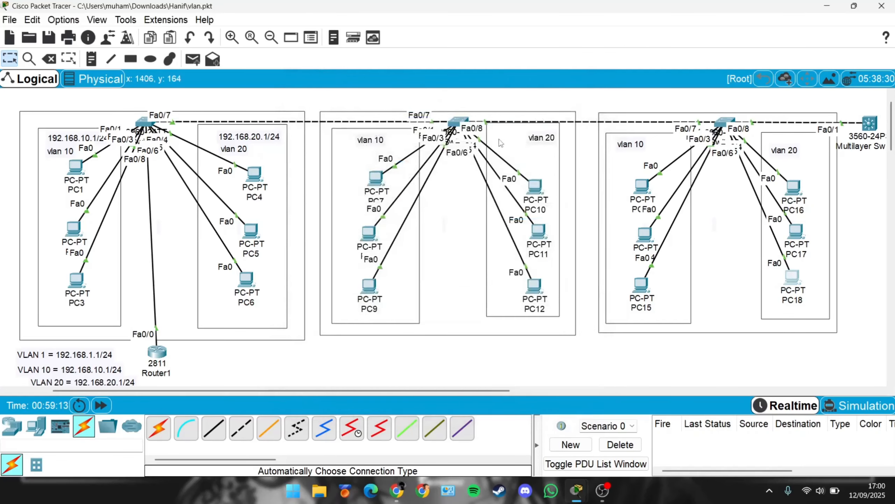
Step: Set PC7's default gateway to 192.168.10.1 and close its window
click(381, 175)
click(337, 140)
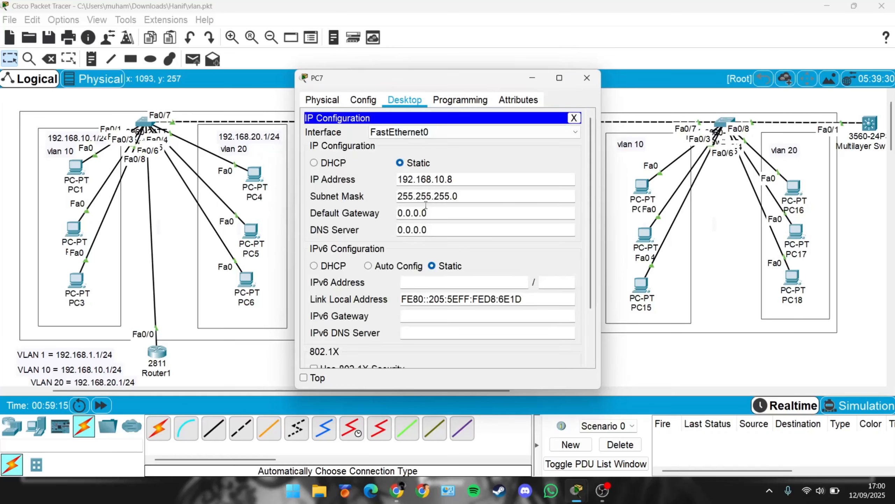
click(432, 214)
double_click(432, 215)
text(192.168.20.1)
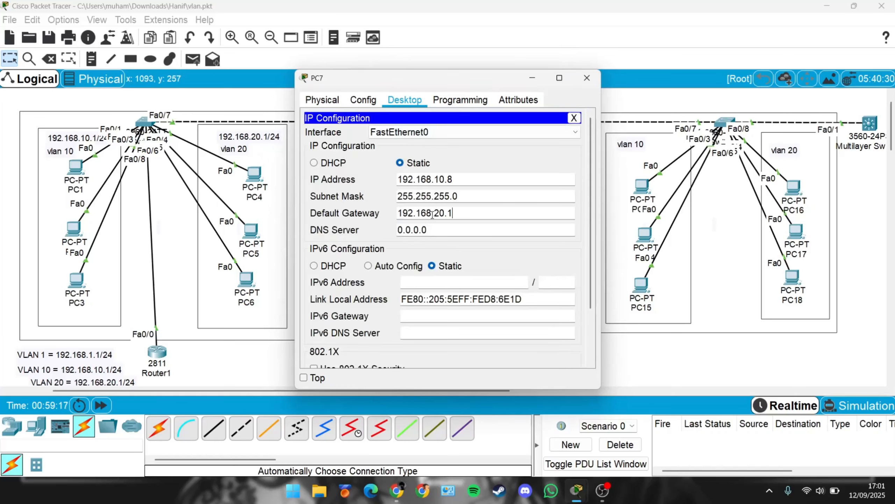
key(Left)
key(Left)
key(BackSpace)
text(1)
key(ctrl+a)
text(192.168.20.1)
key(Left)
key(Left)
key(BackSpace)
text(1)
key(ctrl+a)
key(ctrl+c)
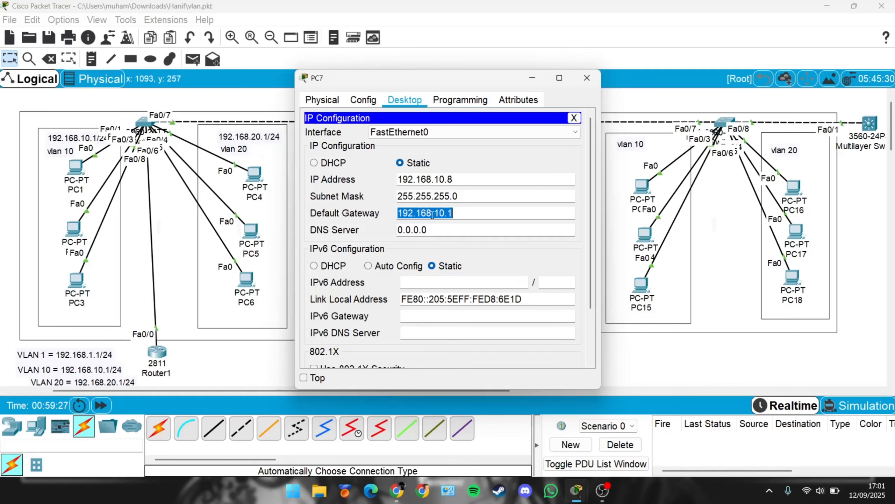
click(587, 78)
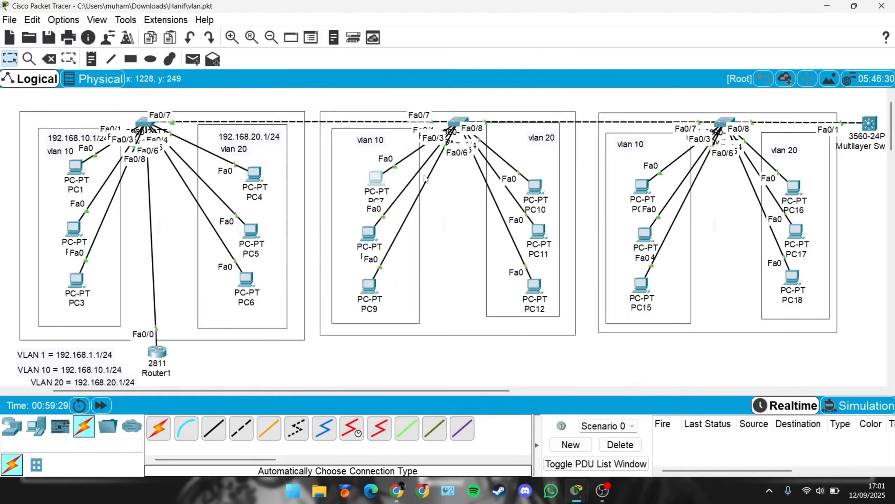
Step: Set PC8's default gateway to 192.168.10.1 and close its window
click(366, 229)
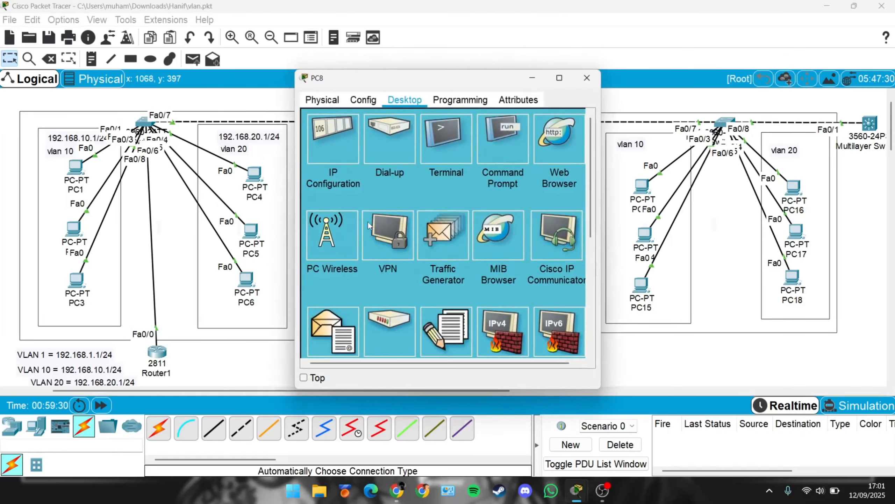
click(345, 130)
click(434, 210)
key(ctrl+a)
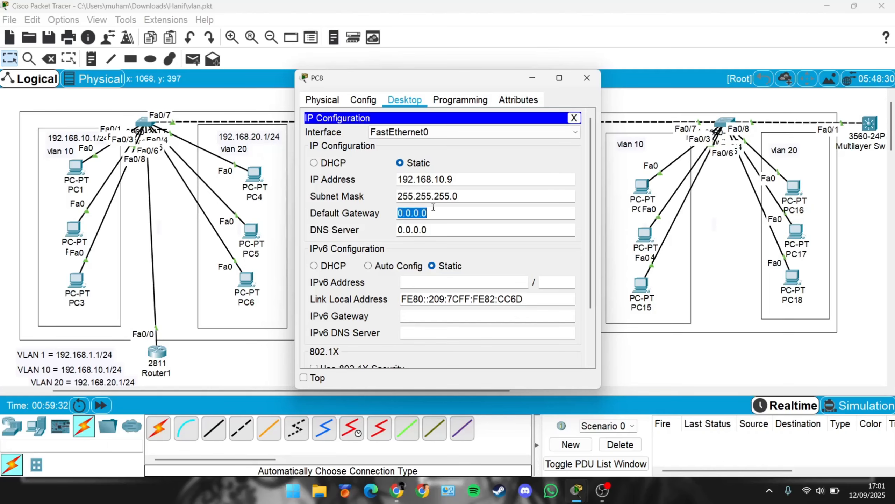
text(192.168.10.1)
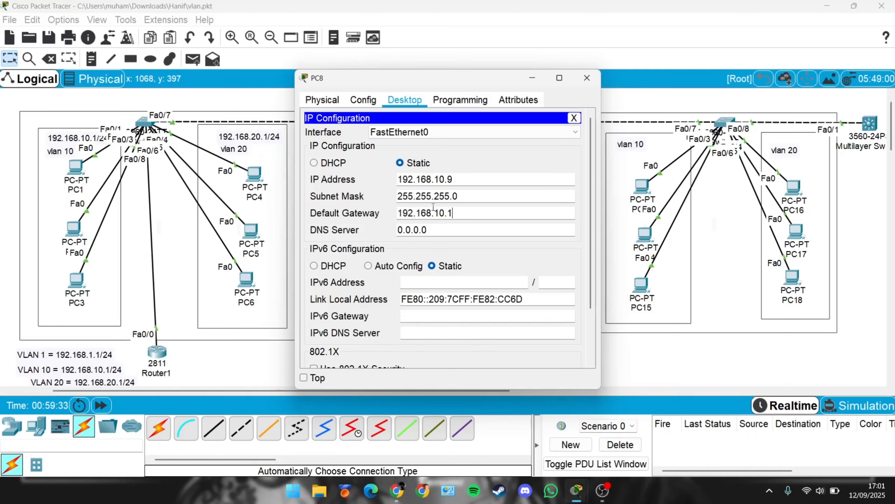
click(587, 79)
Step: Set PC9's default gateway to 192.168.10.1
click(368, 282)
click(348, 158)
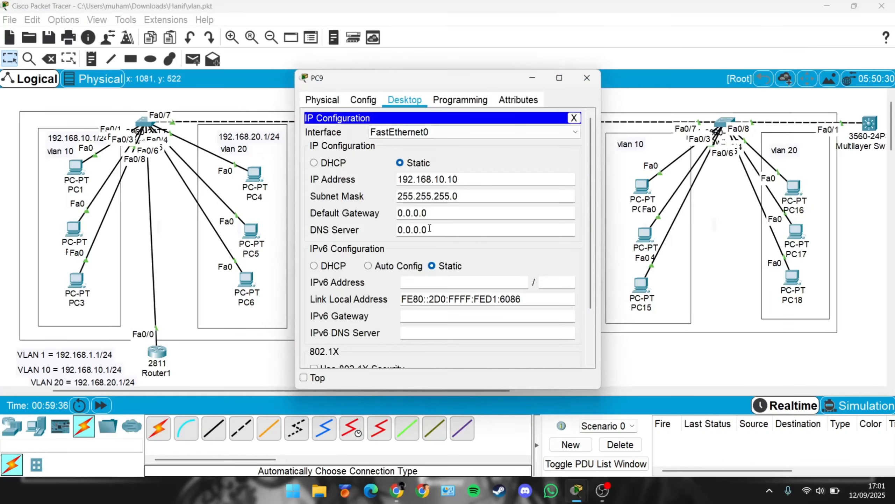
click(434, 216)
key(ctrl+a)
key(ctrl+v)
Step: Set PC13's default gateway to 192.168.10.1 and close its window
click(641, 185)
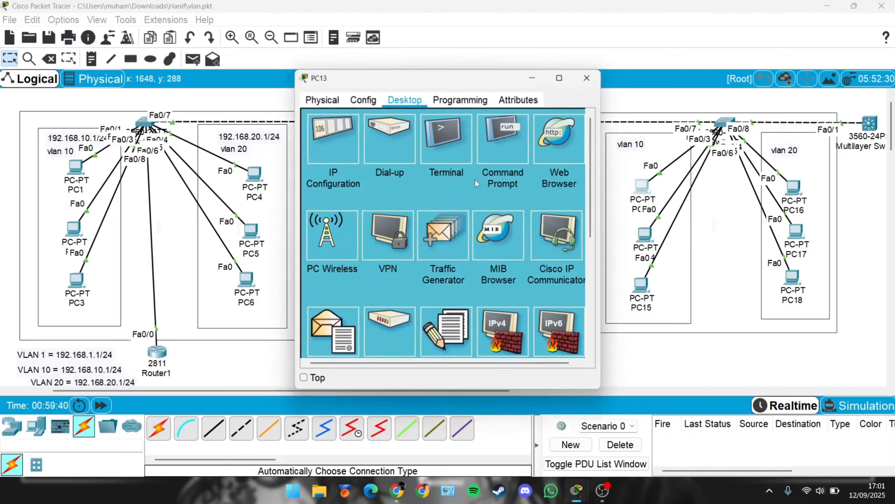
click(355, 147)
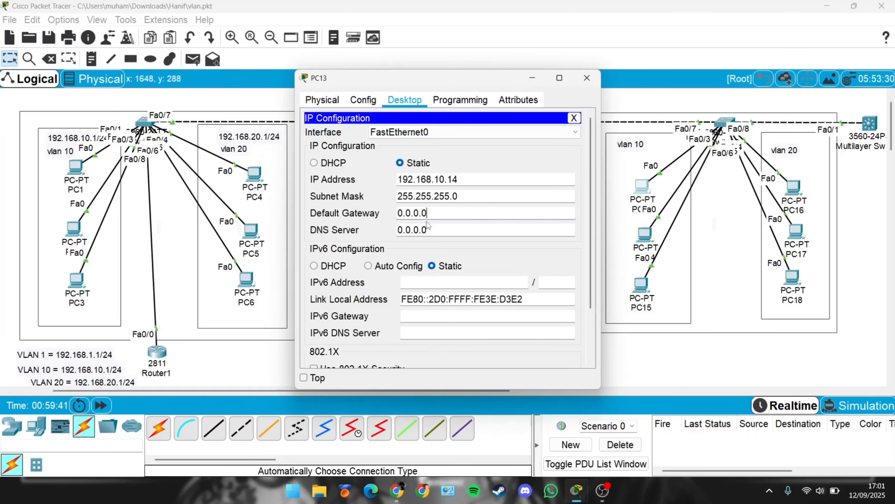
key(ctrl+a)
text(192.168.10.1)
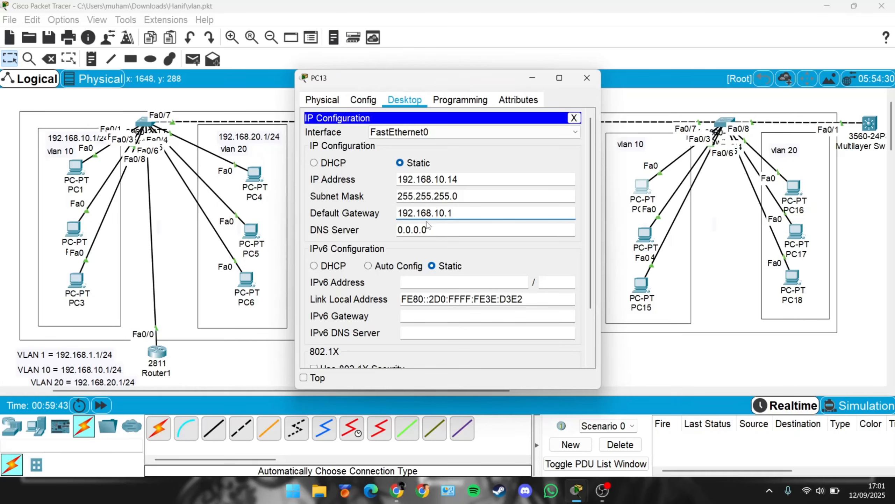
click(587, 77)
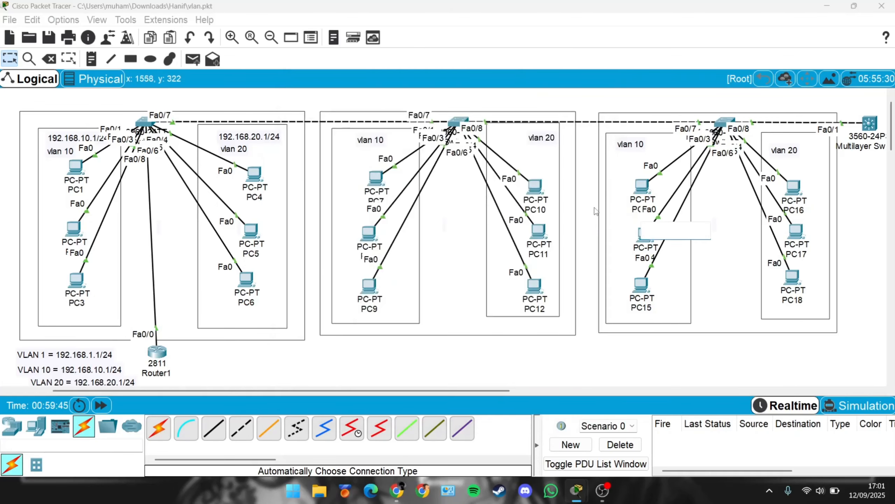
Step: Set PC14's default gateway to 192.168.10.1
click(644, 233)
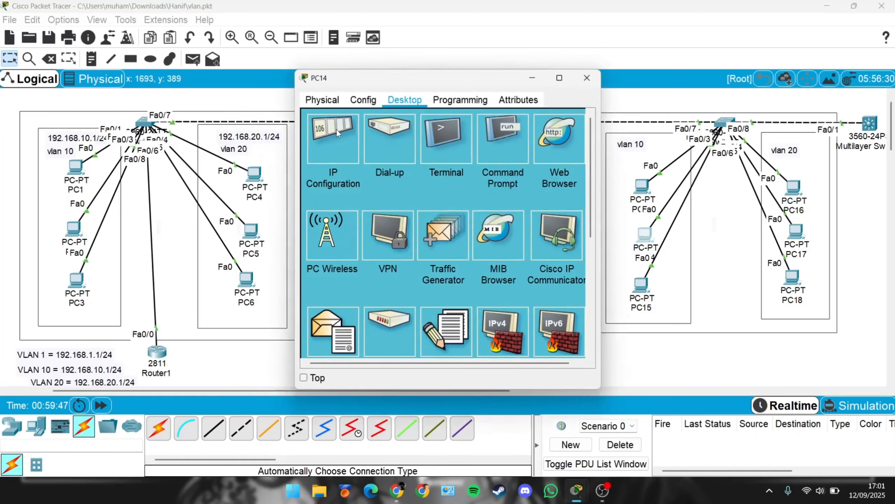
click(337, 129)
click(429, 211)
key(ctrl+a)
text(192.168.10.1)
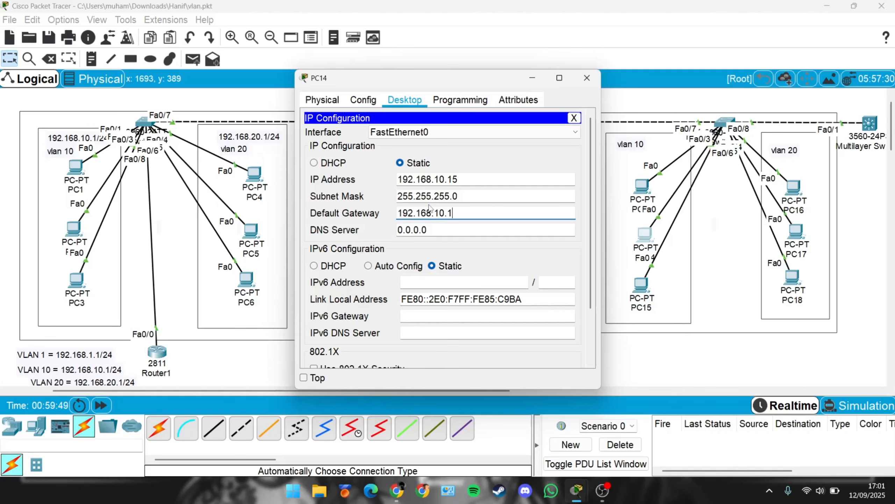
Step: Set PC15's default gateway to 192.168.10.1 and close its window
click(640, 283)
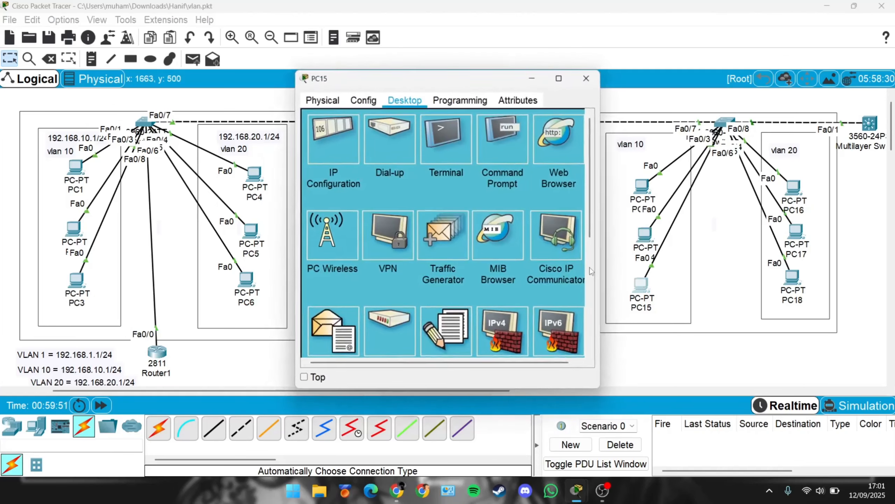
click(337, 155)
click(440, 214)
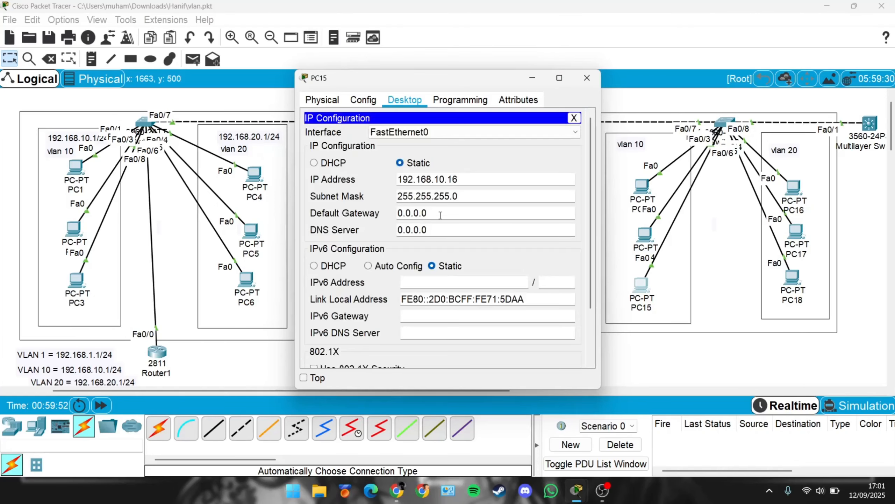
key(ctrl+a)
text(192.168.10.1)
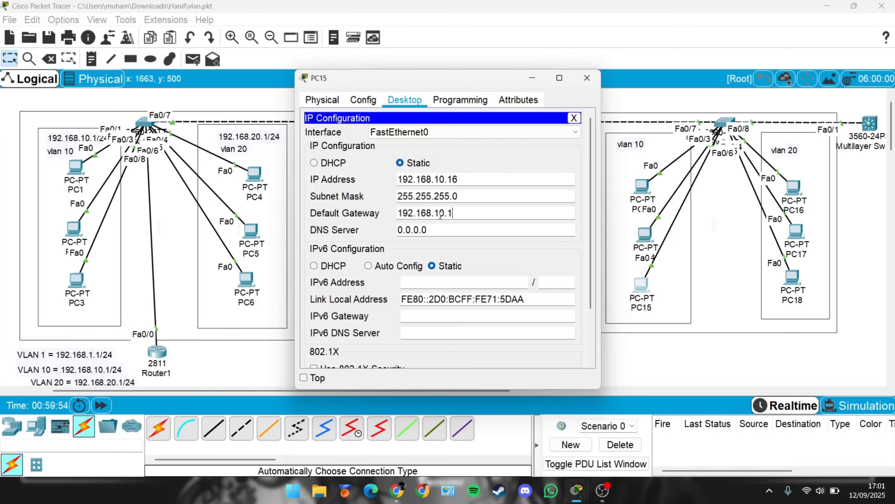
click(588, 79)
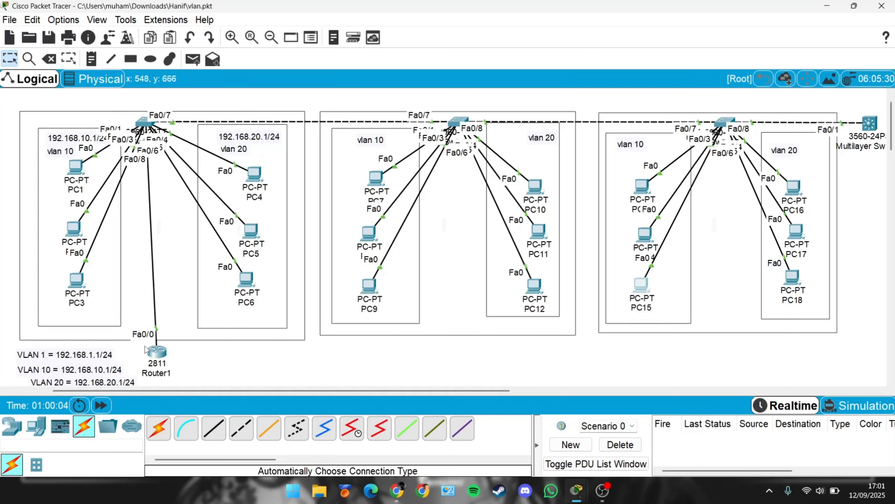
Step: Move Router1 slightly upward on the canvas
mouse_move(163, 352)
drag(158, 352, 156, 311)
Step: In Switch0's CLI, enter configuration mode and set interface fa0/8 to switchport mode trunk
click(143, 123)
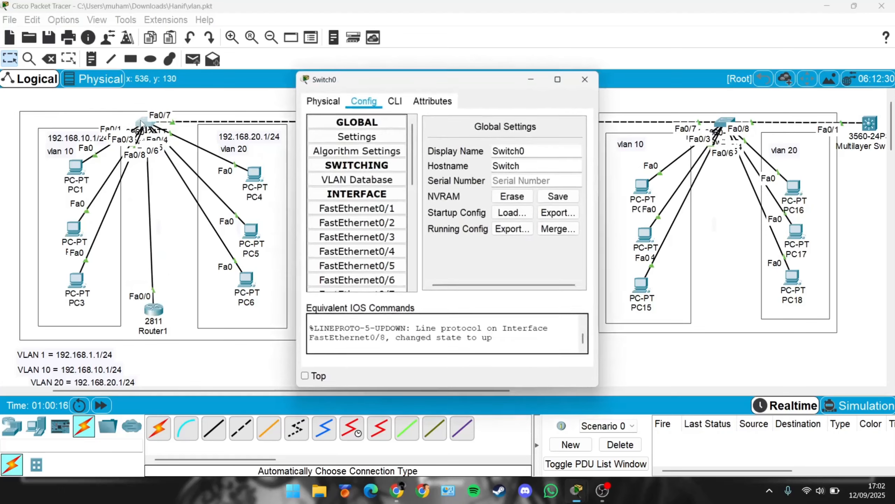
click(395, 100)
click(485, 331)
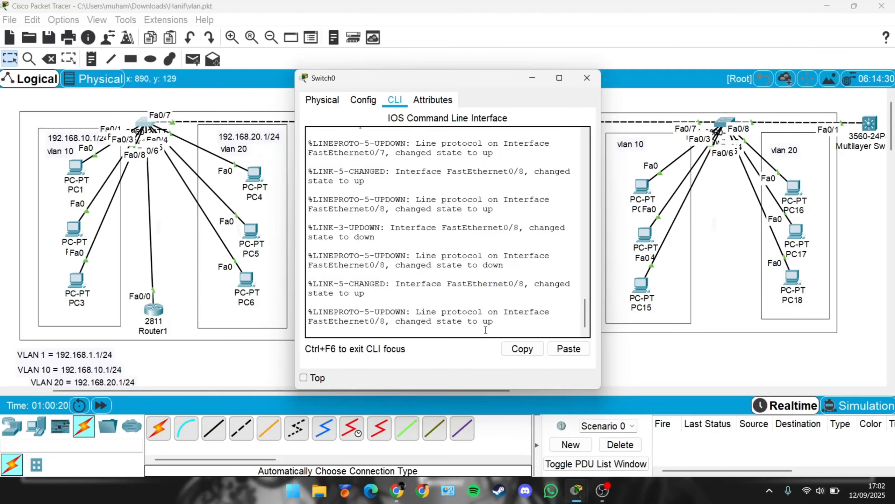
key(Return)
text(en)
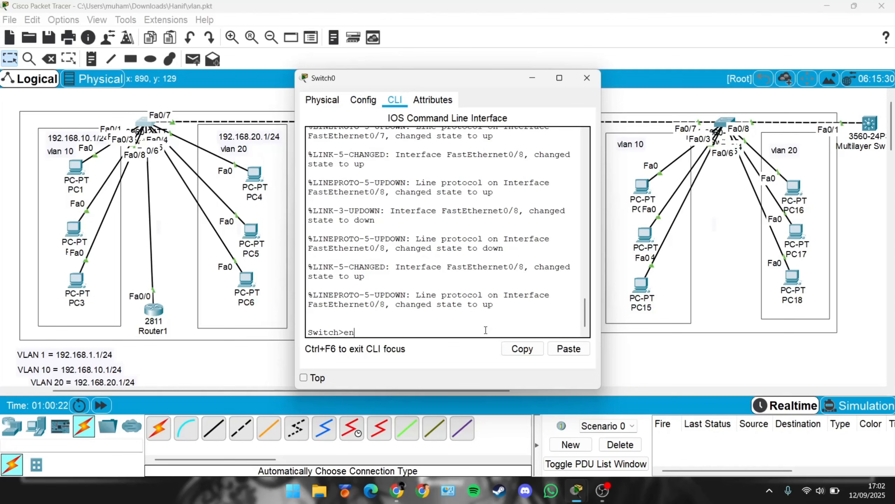
key(Return)
text(conf )
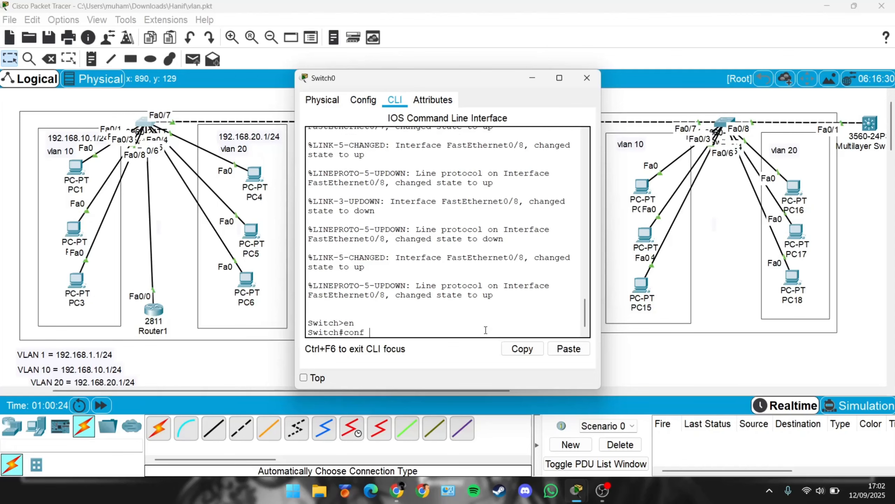
text(t)
key(Return)
text(ig)#i)
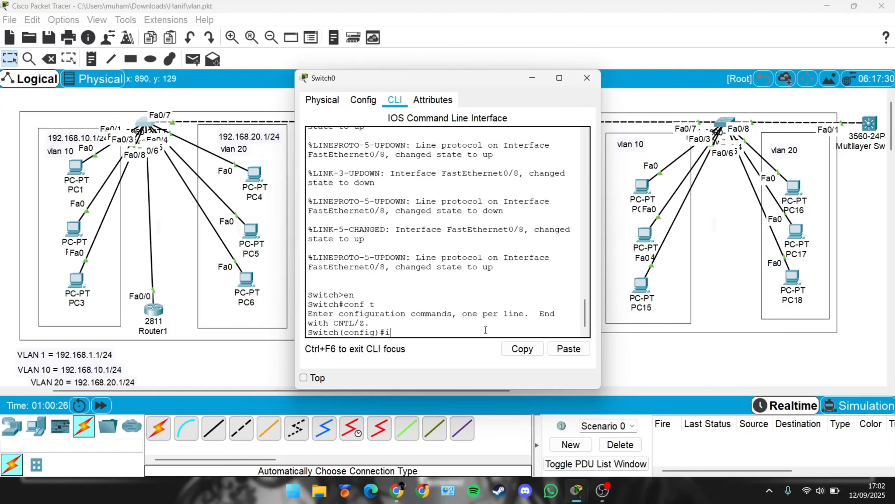
text(nt fa0/8)
key(Return)
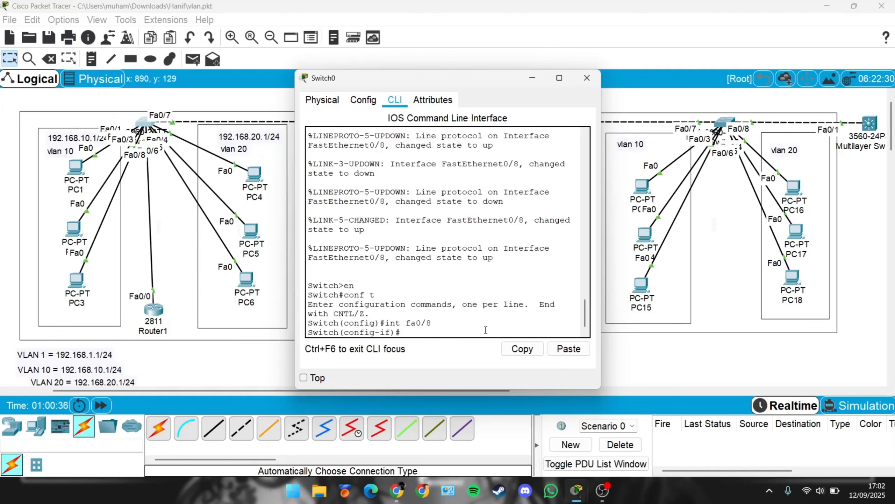
text(switchport mode tr)
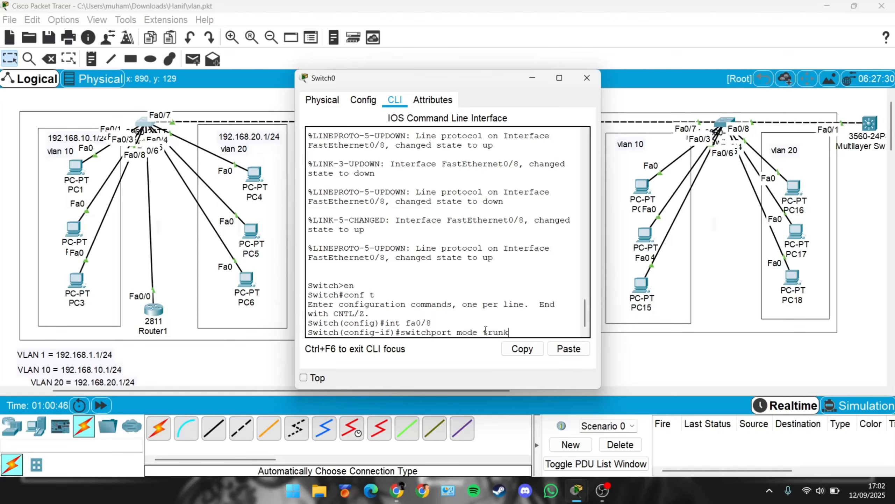
text(unk)
key(Return)
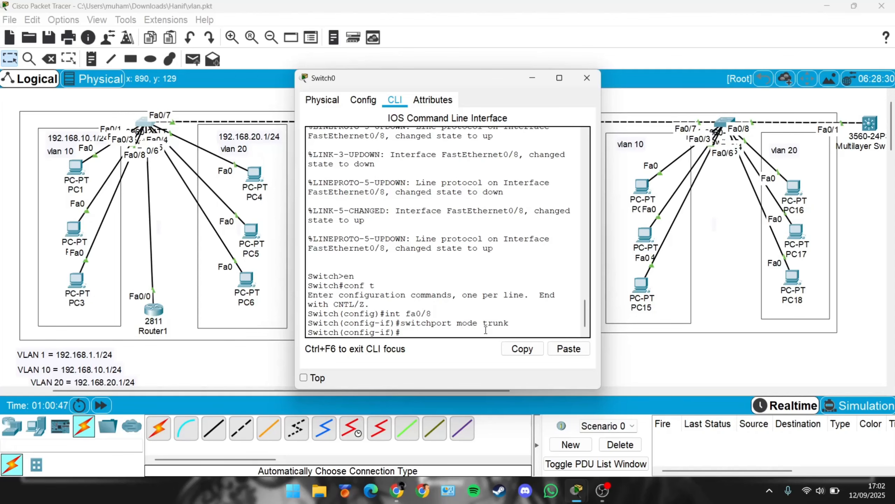
Step: Show the switch's trunk interfaces from interface configuration mode, then close the Switch0 window
text(do show v)
key(BackSpace)
key(BackSpace)
text(int run)
key(BackSpace)
key(BackSpace)
key(BackSpace)
text(trunk)
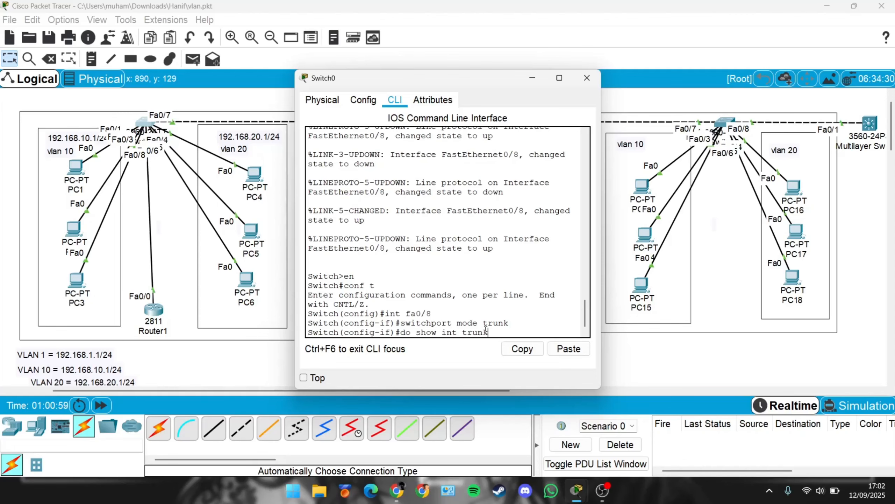
key(Return)
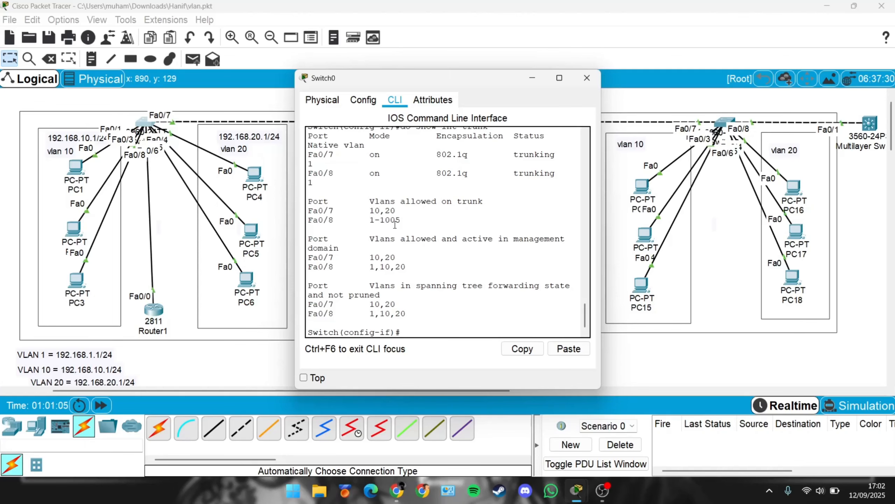
click(587, 78)
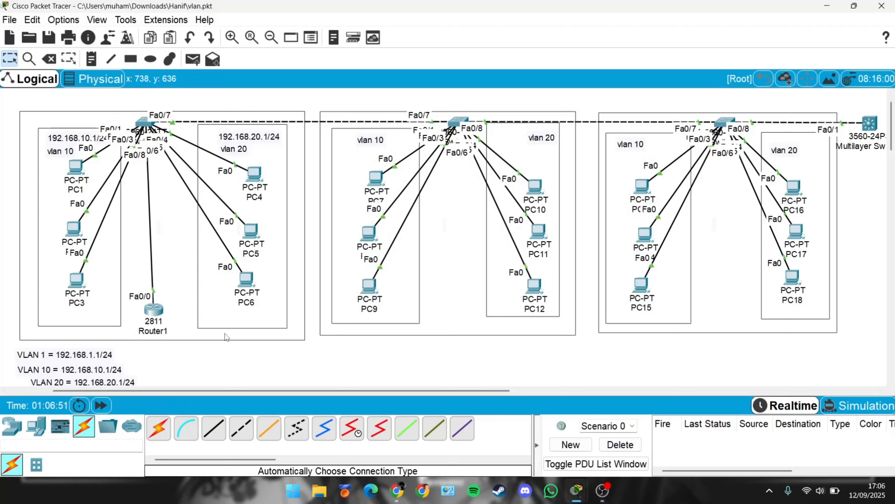
Step: Send simple PDUs from PC1 to PC2 and from PC3 to PC4 to test connectivity
click(199, 66)
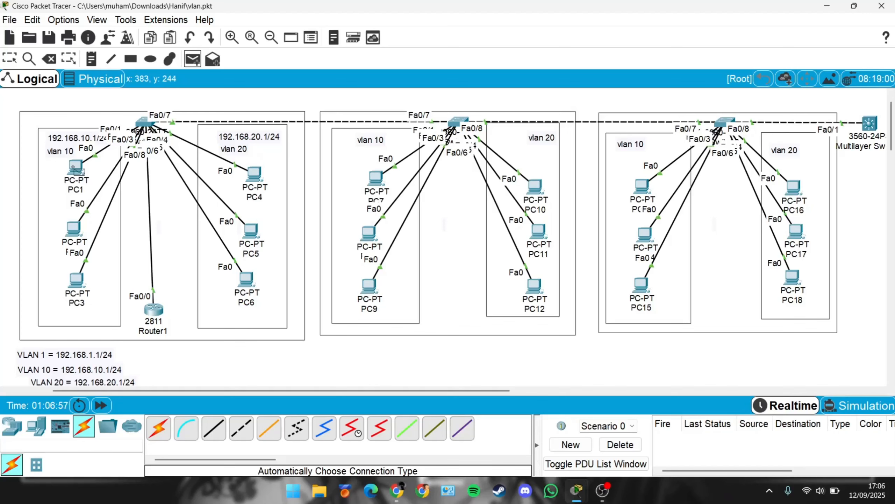
click(78, 169)
click(74, 229)
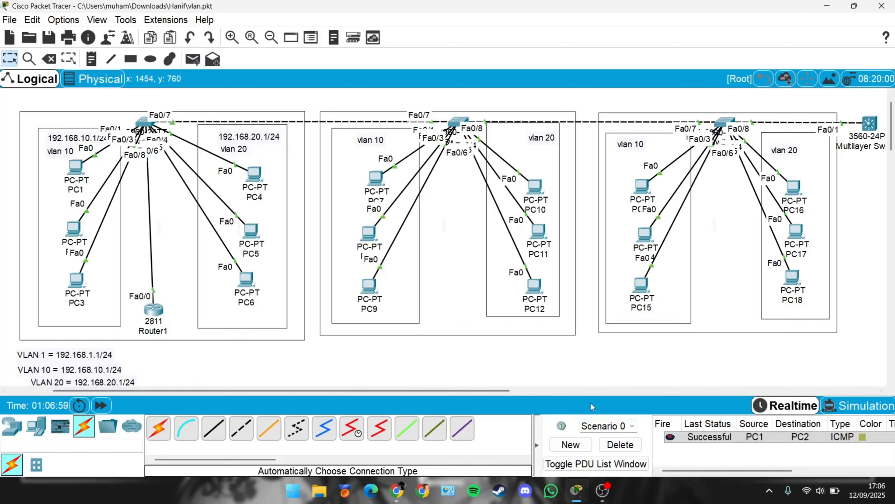
click(199, 63)
click(78, 280)
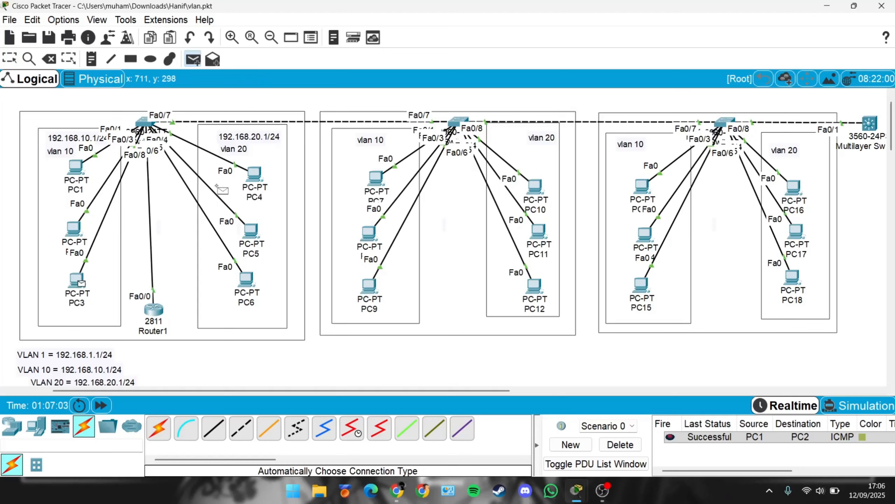
click(254, 173)
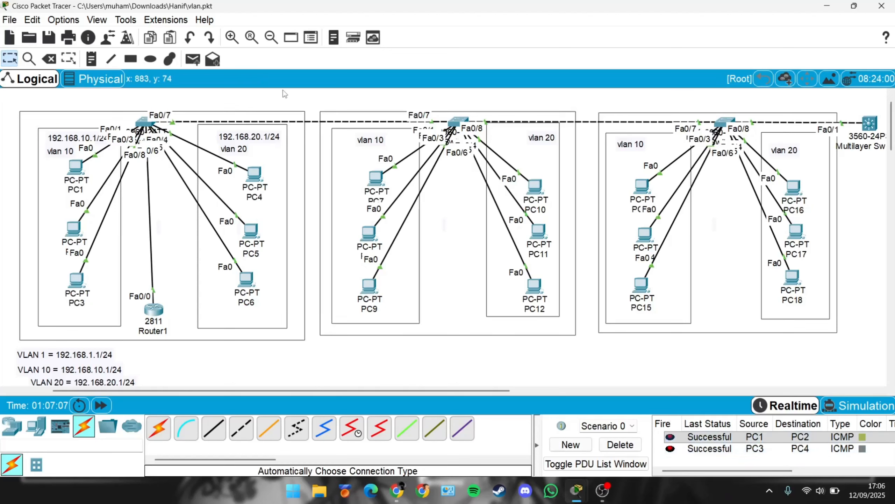
Step: Send simple PDUs from PC9 to PC10 and from PC7 to PC8 to test connectivity
click(192, 58)
click(370, 284)
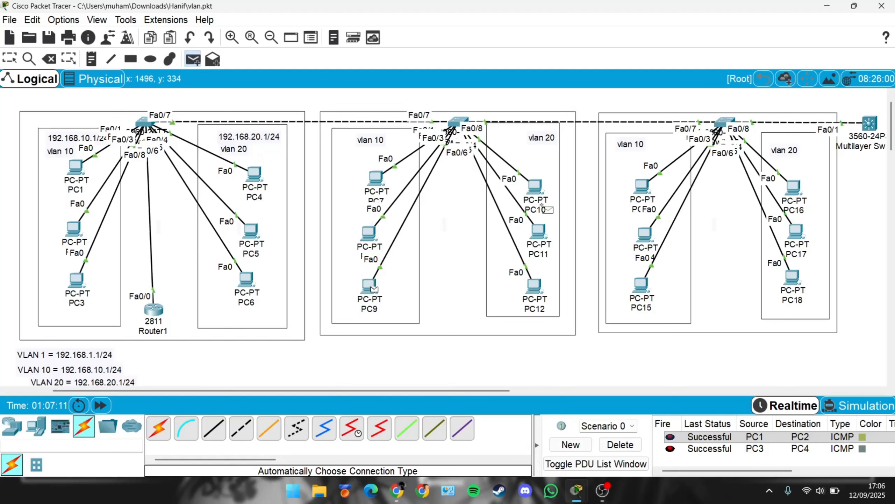
click(543, 193)
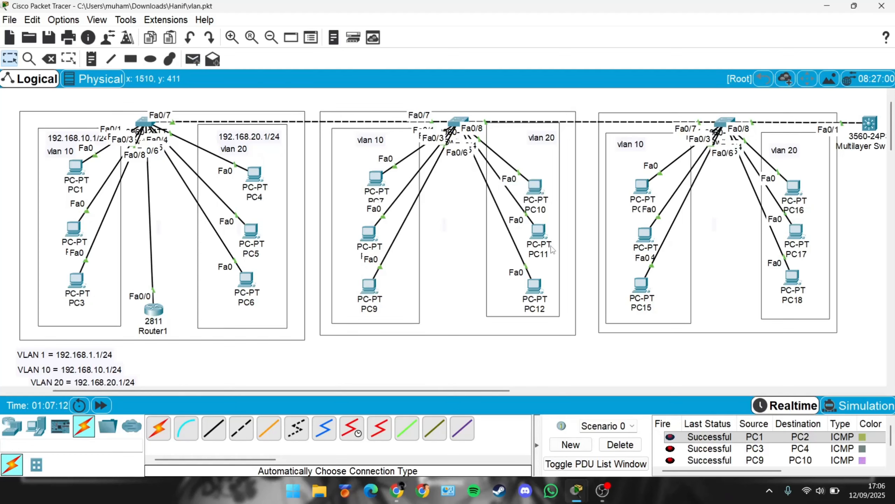
click(193, 59)
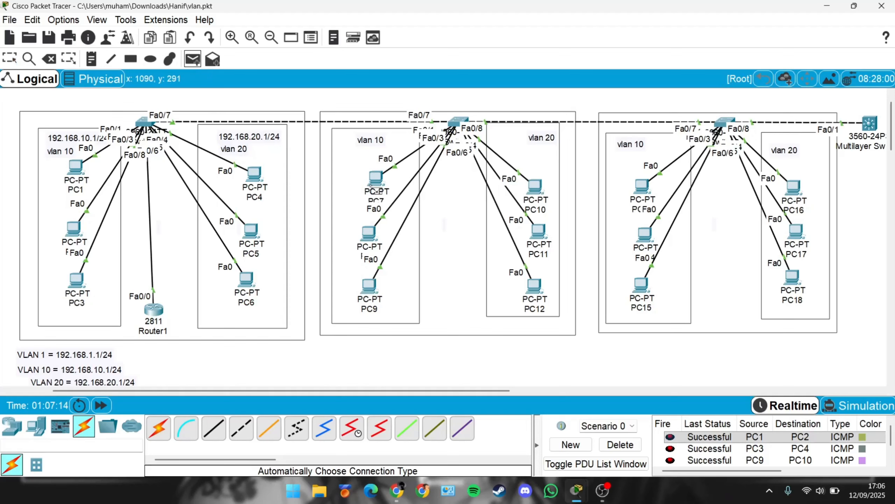
click(374, 179)
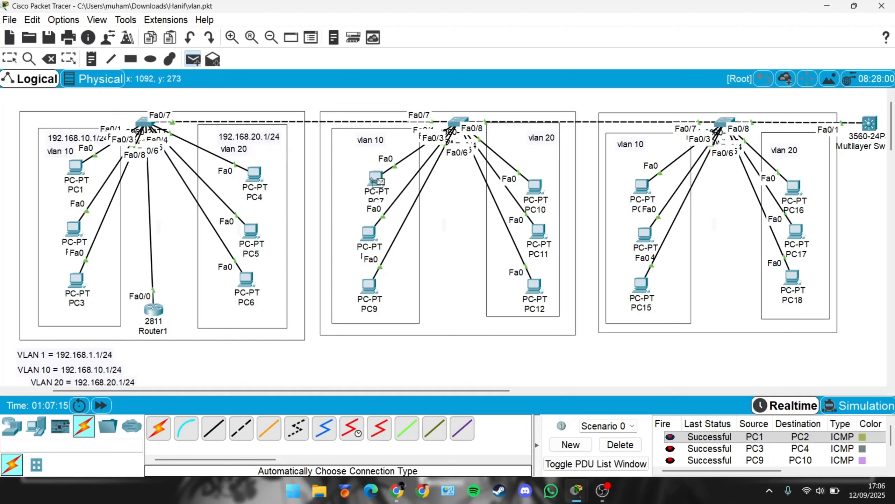
click(372, 232)
Step: Delete the PDUs from Scenario 0
scroll(675, 445, down, 2)
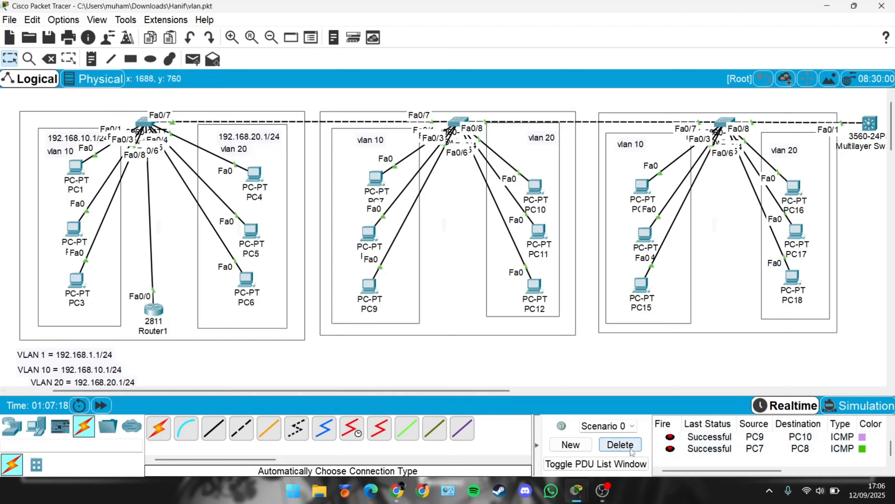
click(621, 444)
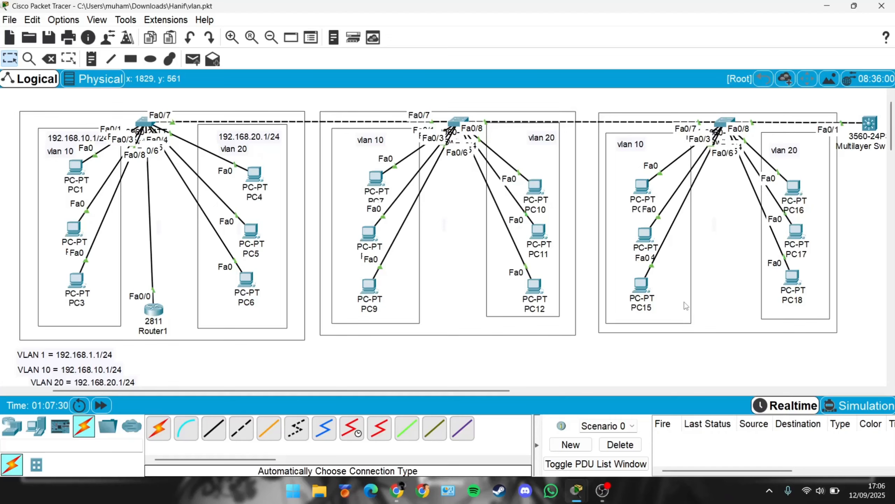
Step: Open Router1's command line and create a DHCP pool named VLAN10
click(163, 313)
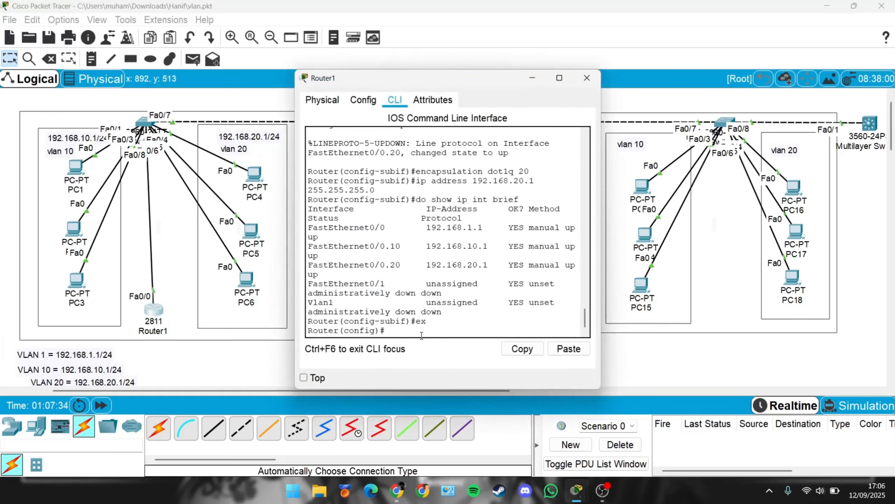
key(Return)
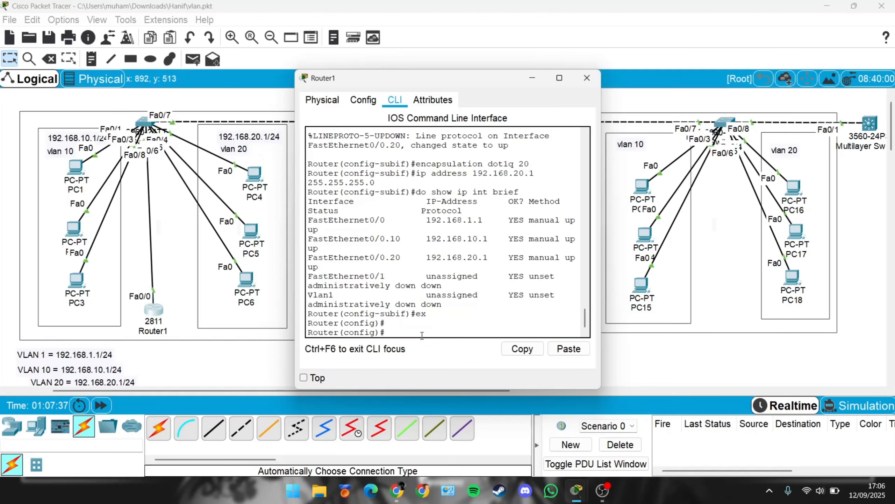
text(ip dhcp pool)
key(Caps_Lock)
text(VLAN)
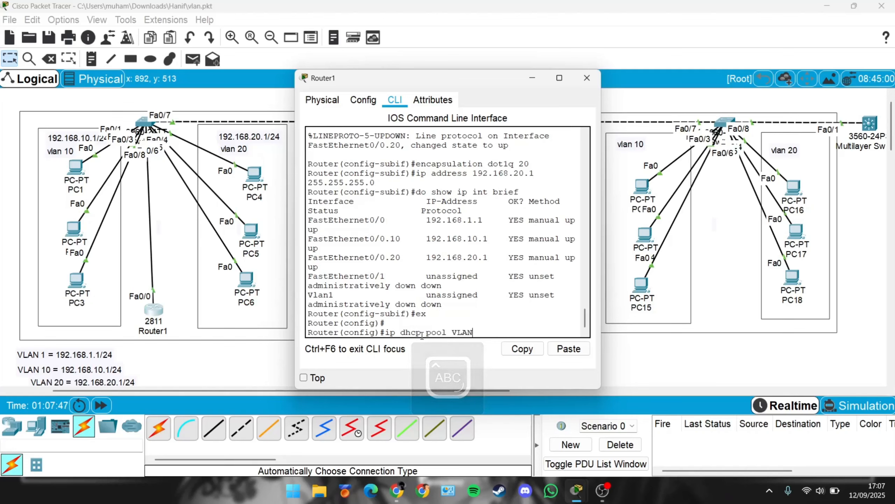
text(10)
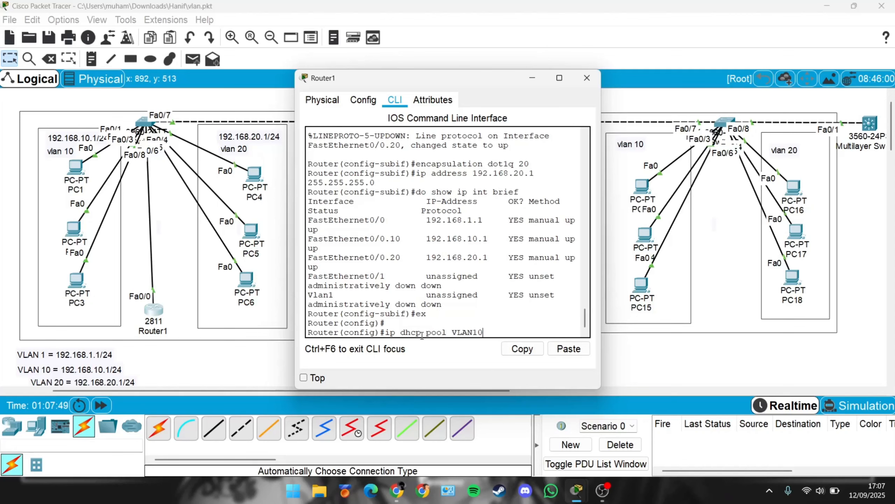
key(Return)
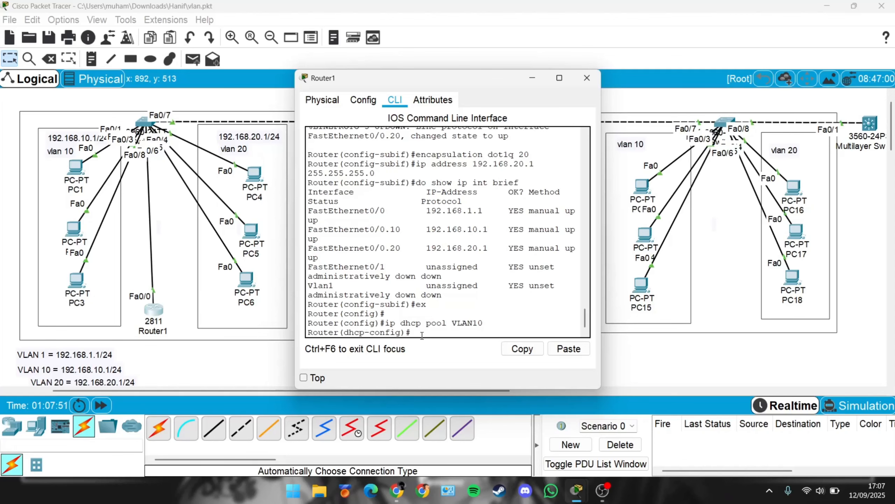
Step: Set the VLAN10 pool's network to 192.168.10.0 with mask 255.255.255.0
key(Caps_Lock)
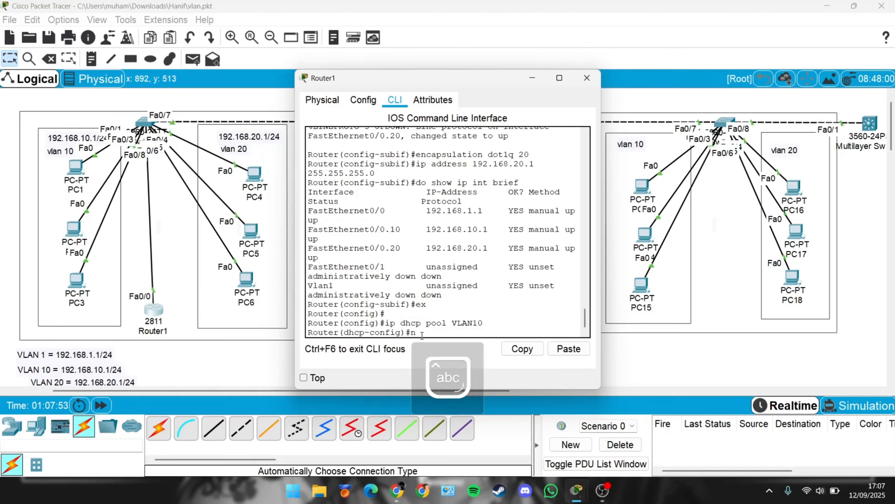
text(nt)
key(BackSpace)
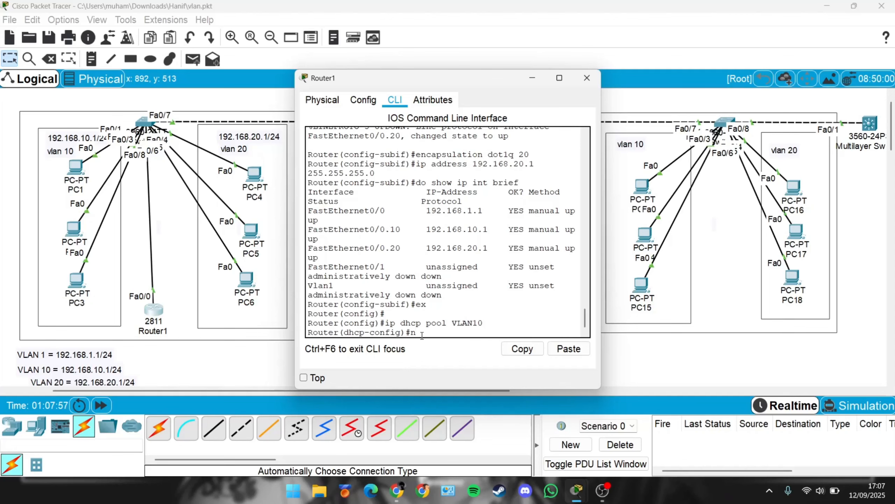
text(et)
key(Tab)
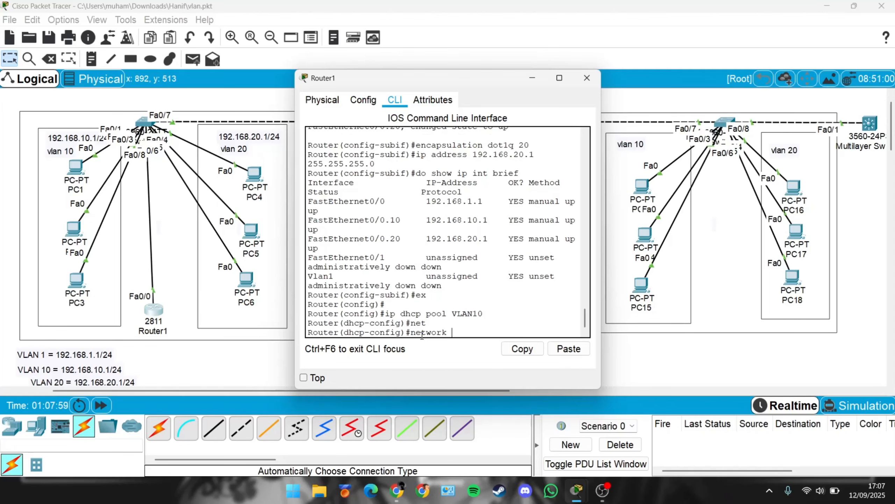
text(192.168.10.0 255.255.)
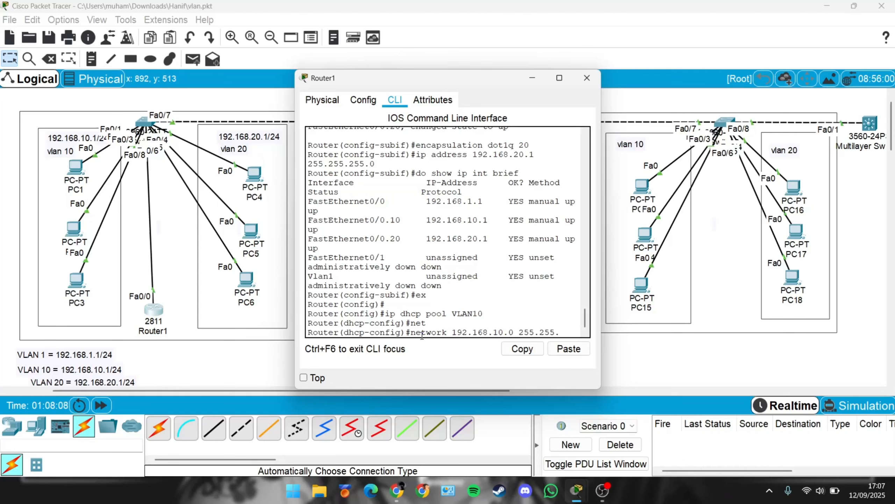
text(0)
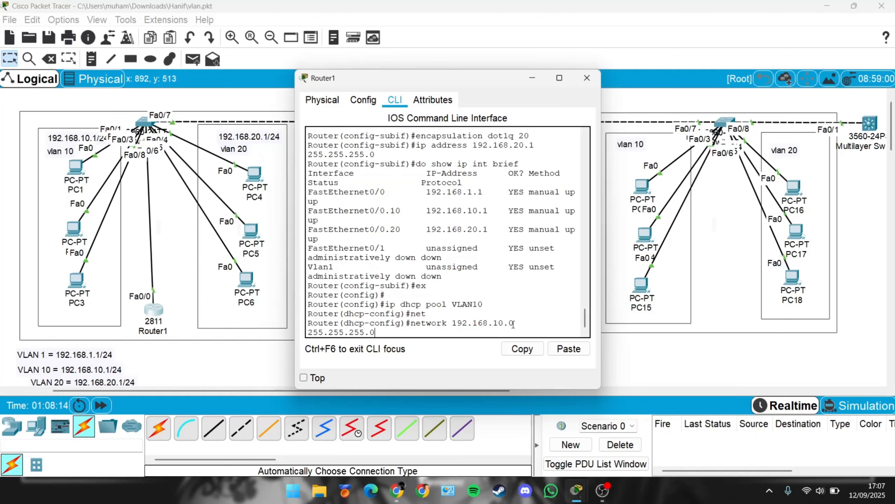
drag(508, 324, 512, 323)
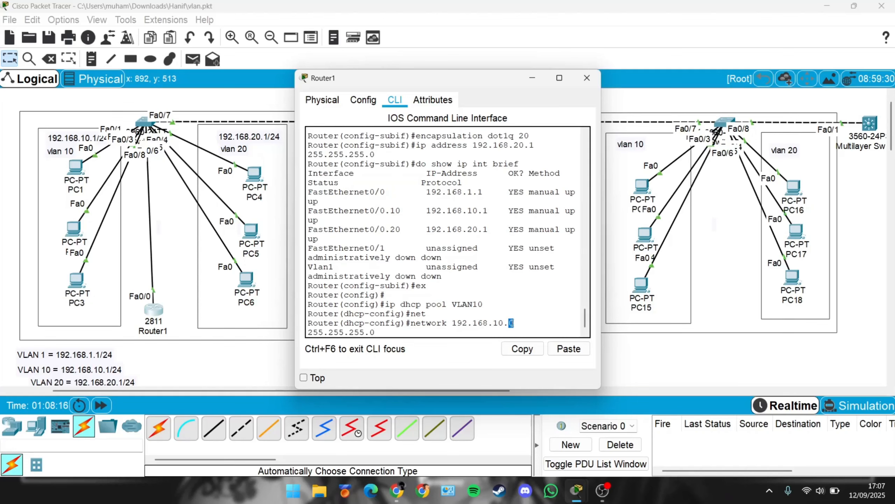
click(464, 334)
key(Return)
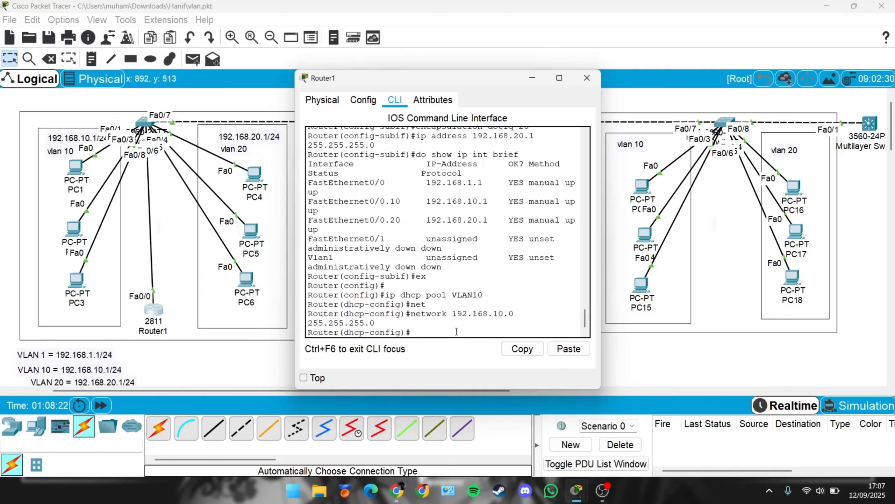
text(defult-router 1)
text(92.168)
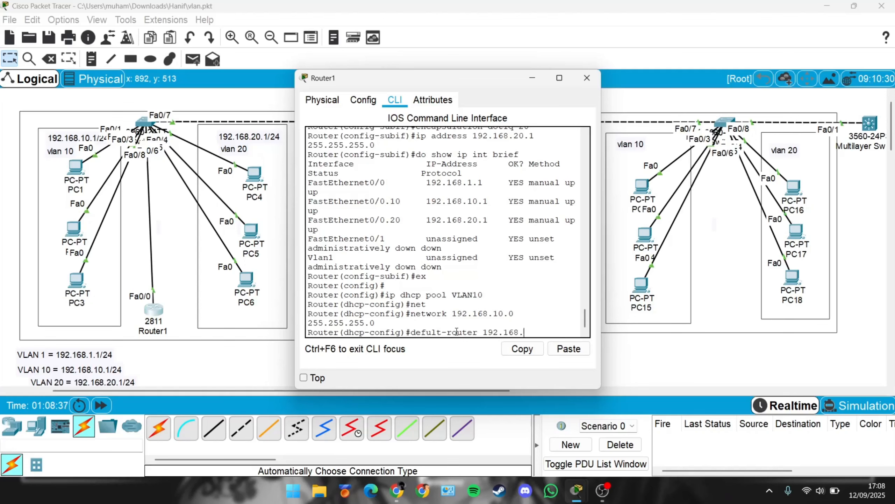
text(.10.1)
key(Return)
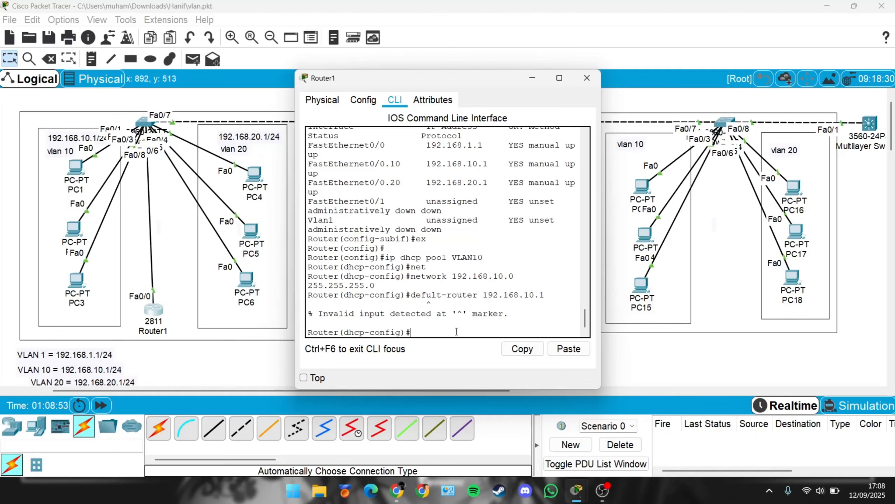
Step: Set the VLAN10 pool's default router to 192.168.10.1
text(def)
key(Tab)
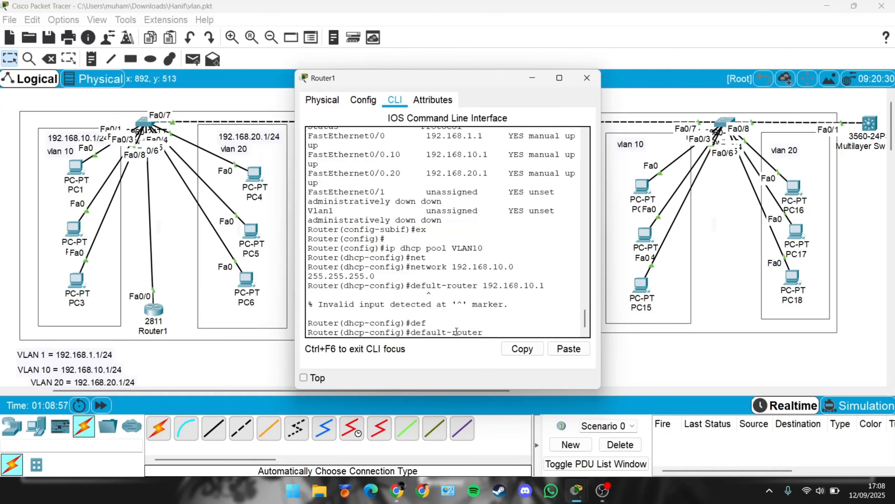
text(192.168.10.1)
key(Return)
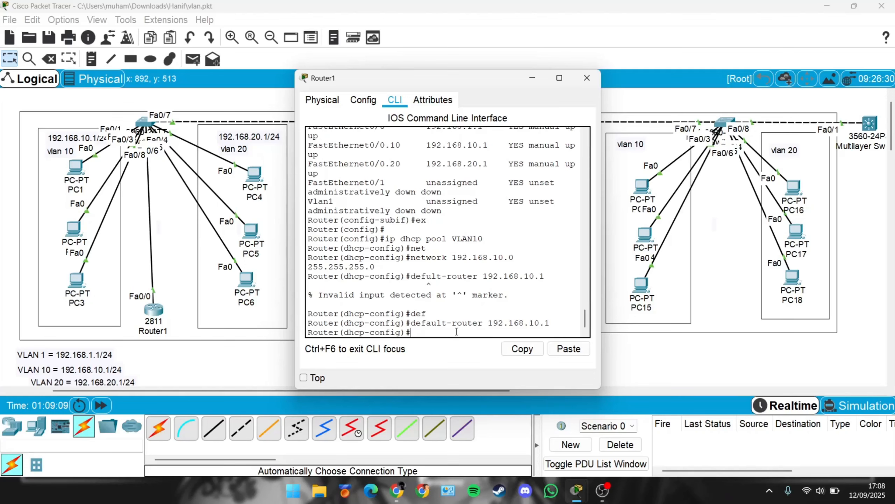
Step: Set the VLAN10 pool's DNS server to 8.8.8.8 and leave the pool configuration
text(dms)
key(Return)
text(d)
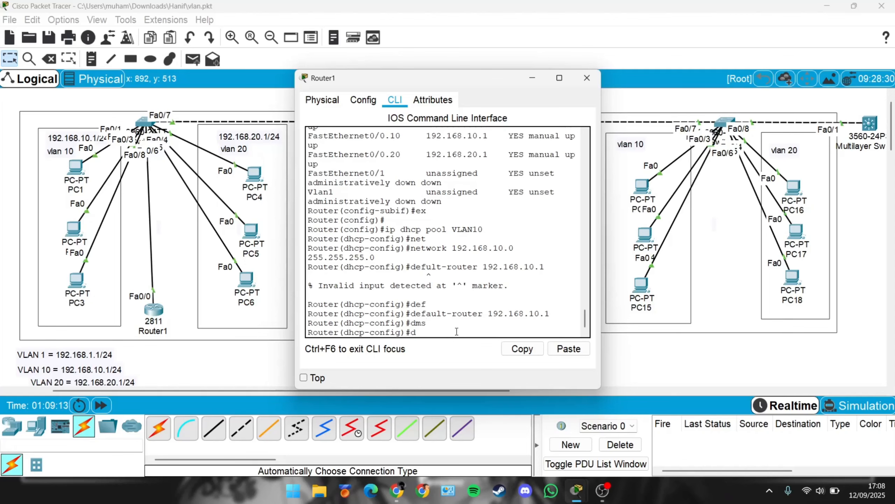
text(ns)
key(Tab)
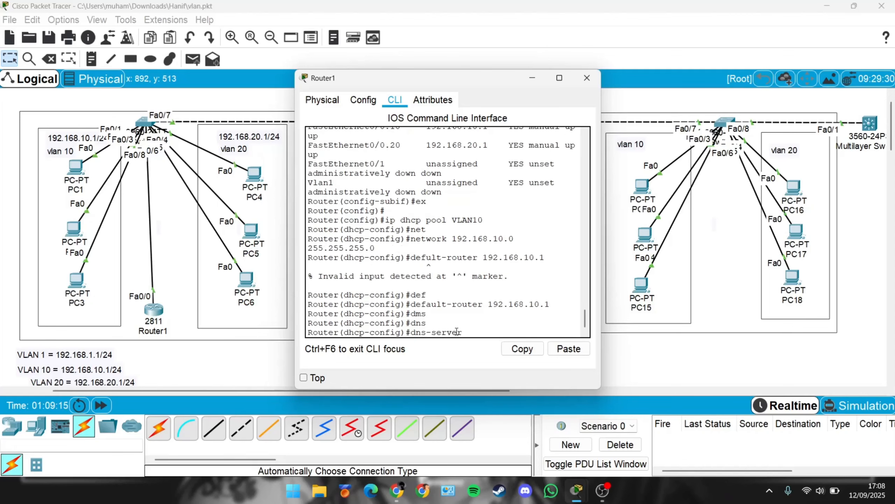
text(8.8.8.8)
key(Return)
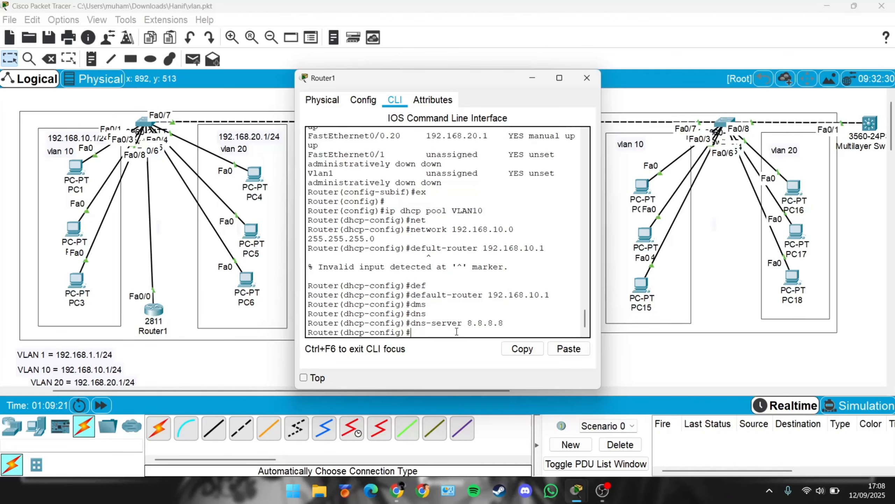
text(ex)
key(Return)
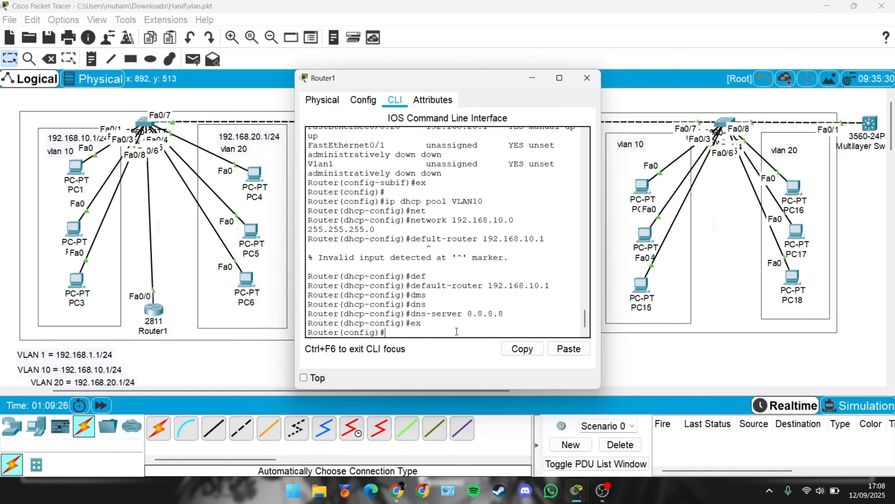
text(vlan 20)
key(Return)
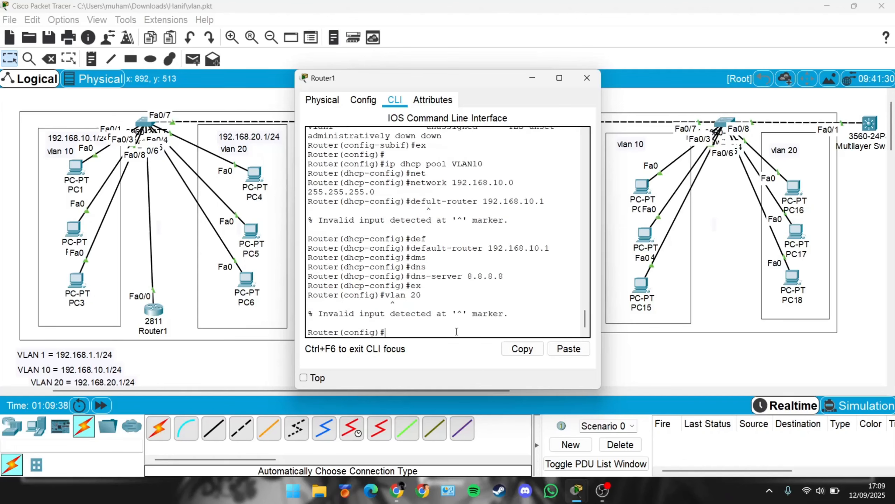
Step: Create a DHCP pool named VLAN20 on the router
text(ip dhcp pool)
key(Caps_Lock)
text(VLAN)
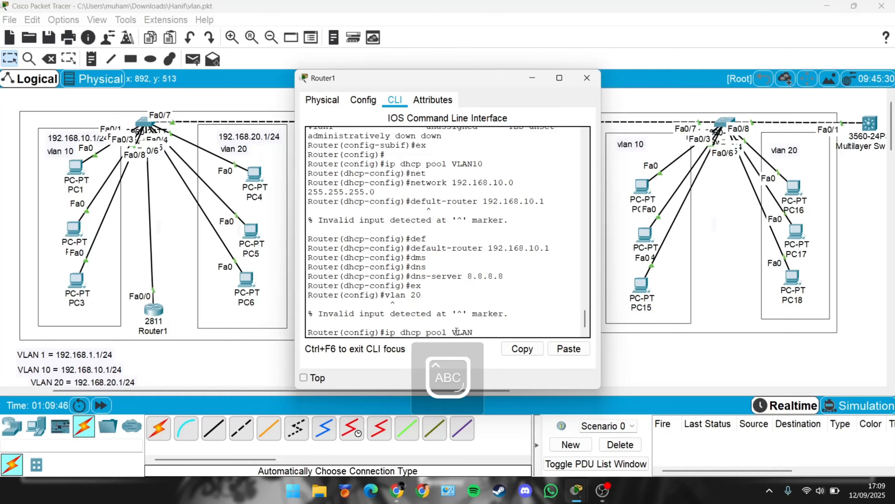
text( 20)
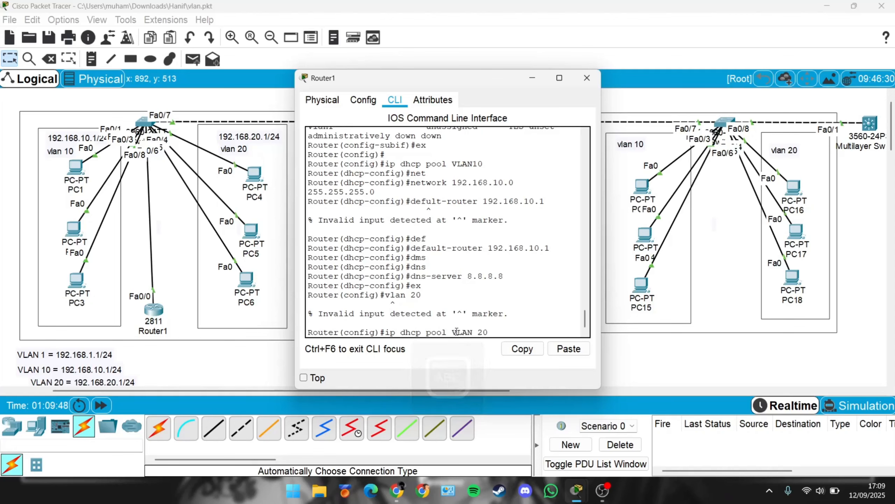
key(Return)
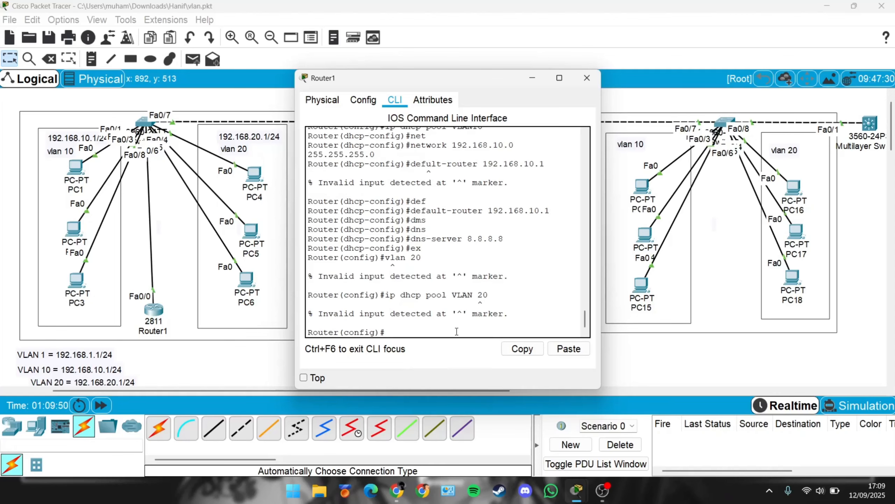
key(Up)
key(BackSpace)
key(BackSpace)
key(BackSpace)
key(BackSpace)
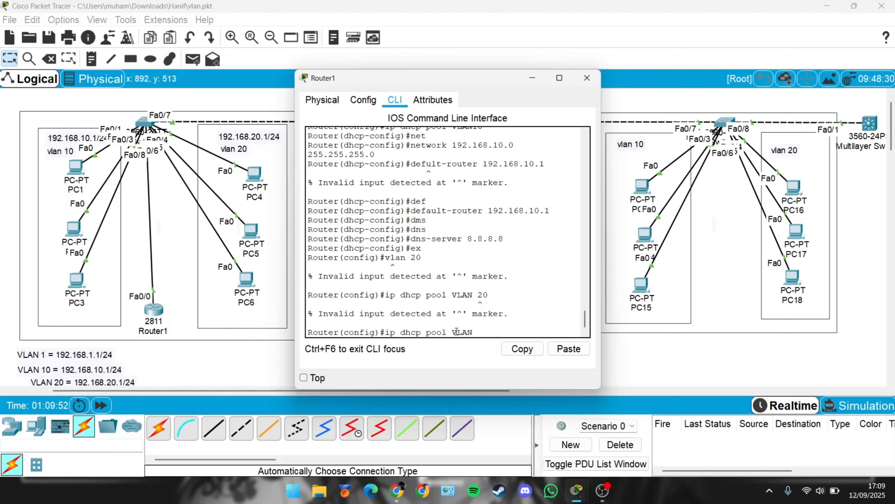
text(N20)
key(Return)
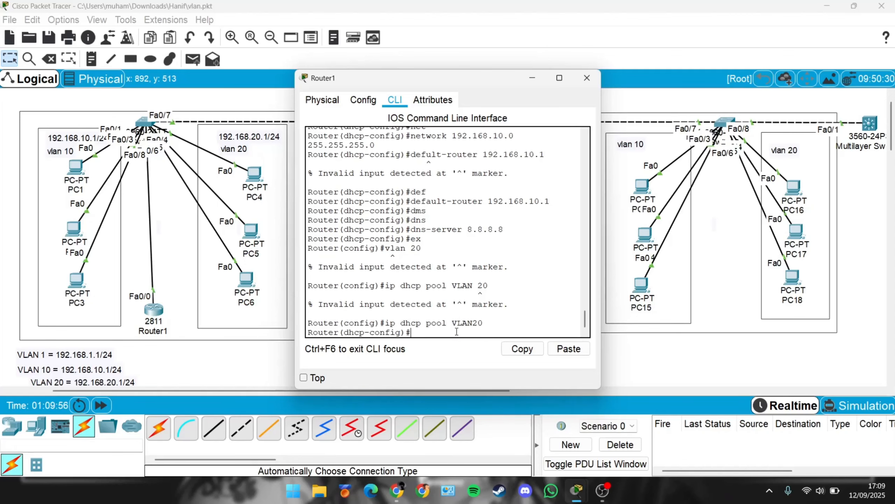
Step: Set the VLAN20 pool's network to 192.168.20.0 with mask 255.255.255.0
key(Caps_Lock)
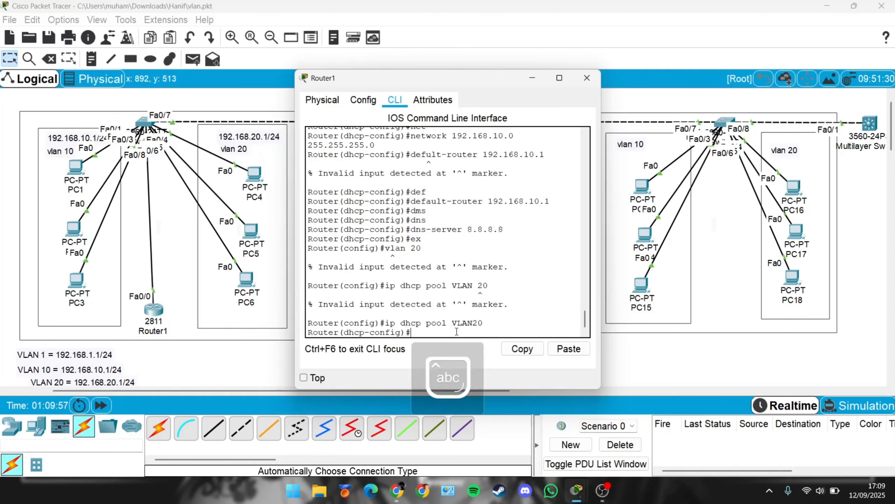
text(net)
key(Tab)
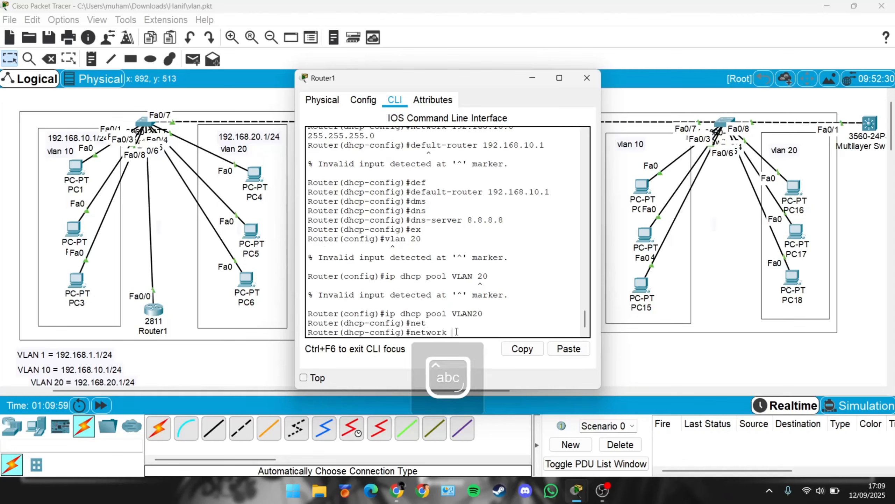
text(192.1)
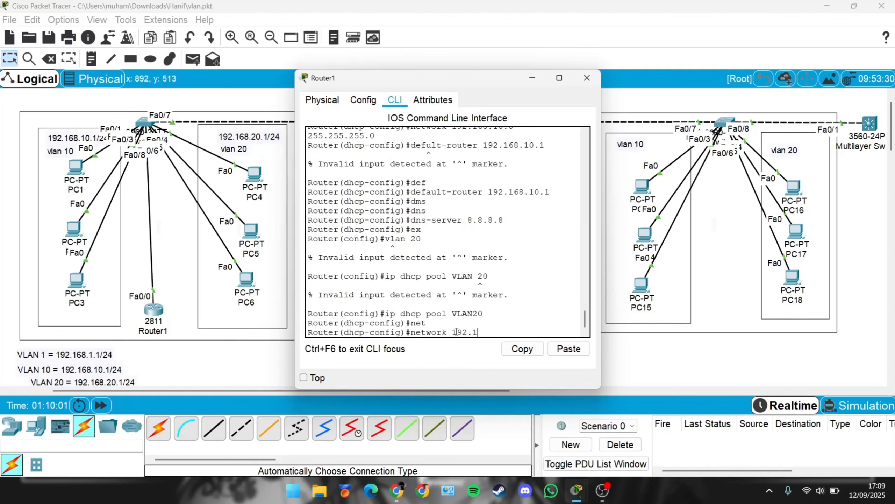
text(68.20.0 255.255.255.)
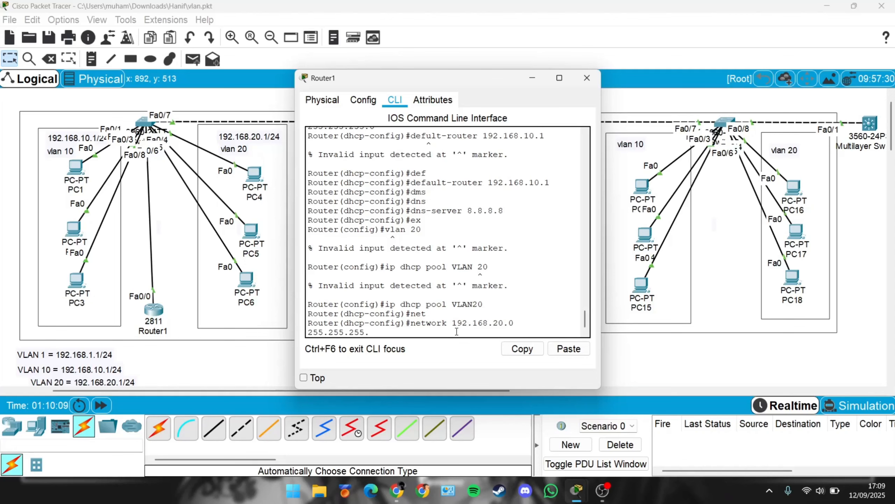
text(0)
key(Return)
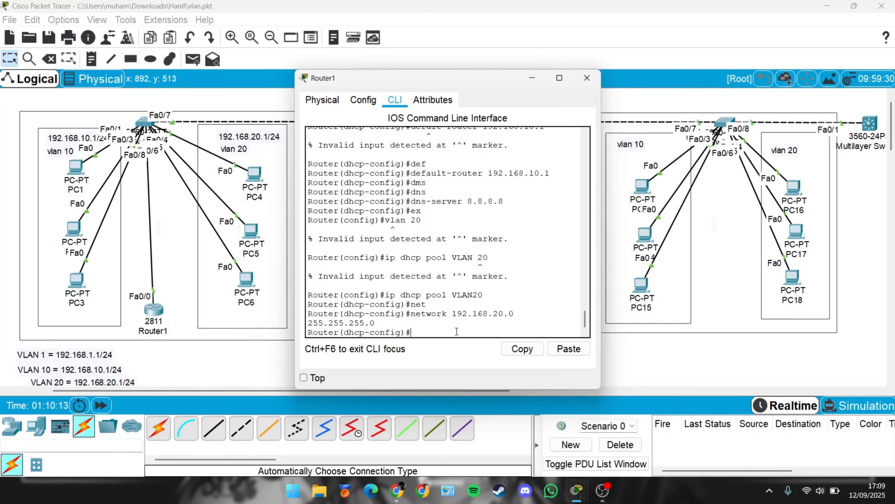
Step: Set the VLAN20 pool's default router to 192.168.20.1
text(def)
key(Tab)
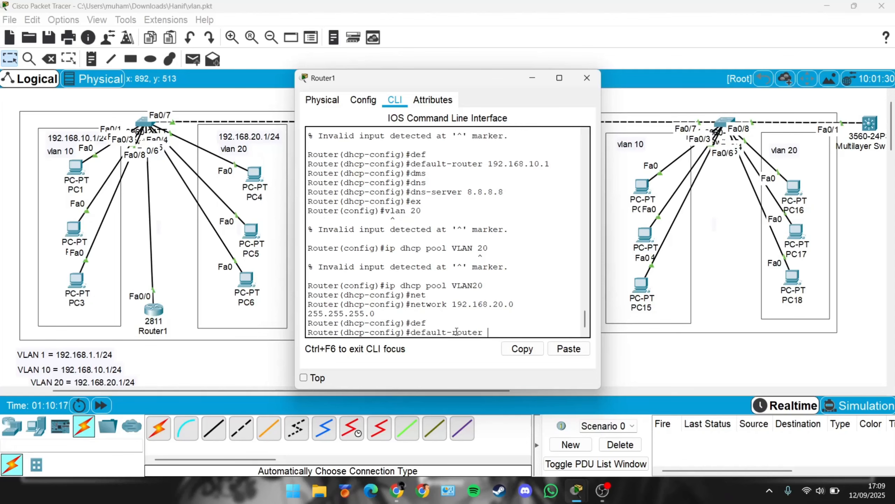
text(192.168.20.1)
key(Return)
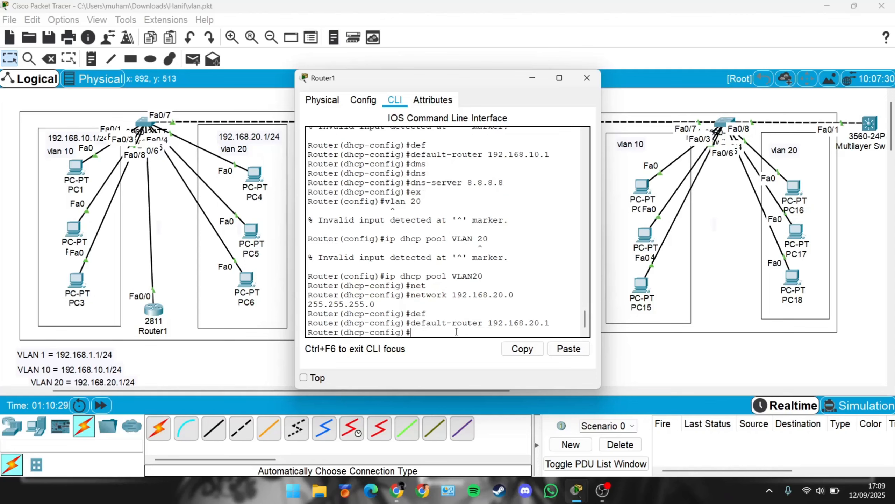
Step: Set the VLAN20 pool's DNS server to 8.8.8.8 and leave the pool configuration
text(dns)
key(Tab)
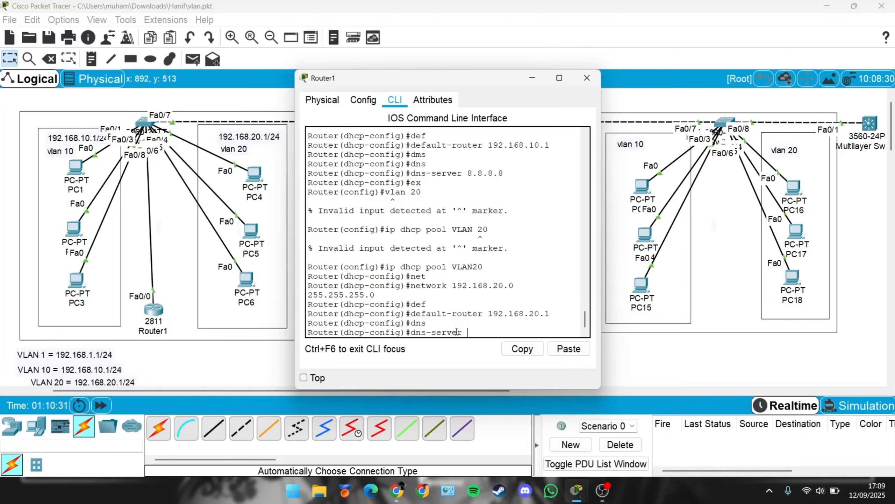
text(8.8.8.8)
key(Return)
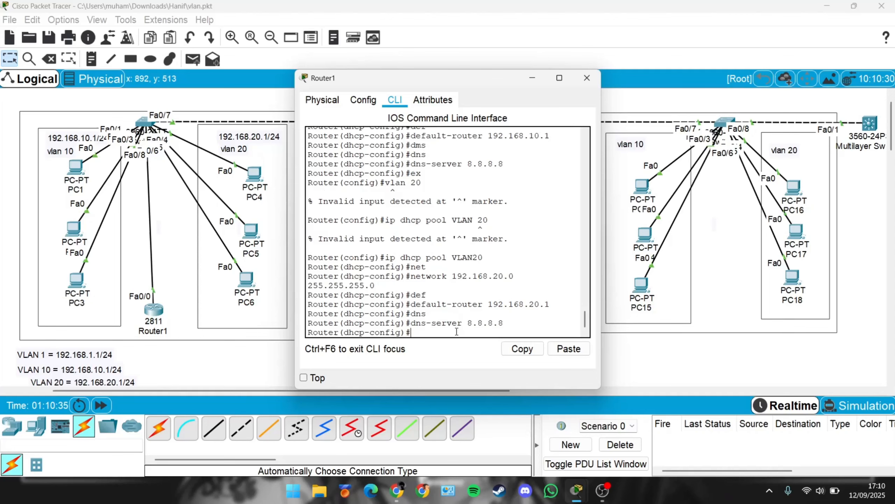
text(ex)
key(Return)
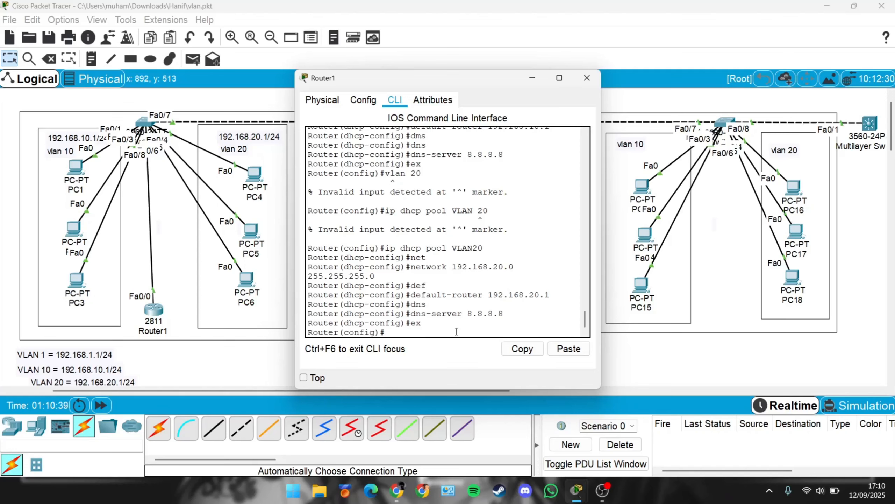
Step: Create a DHCP pool named VLAN1 on the router
text(ip dhcp pool)
key(Caps_Lock)
text(V)
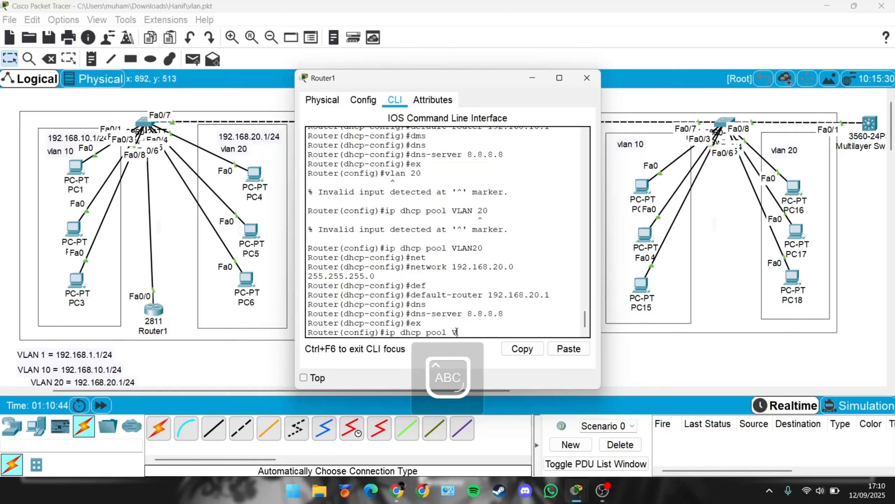
text(LAN1)
key(Return)
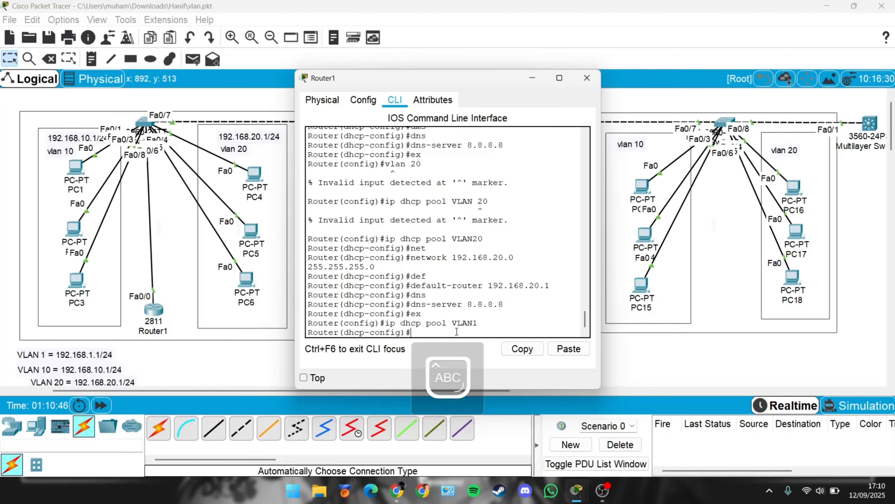
Step: Set the VLAN1 pool's network to 192.168.1.0 with mask 255.255.255.0
key(Caps_Lock)
text(net)
key(Tab)
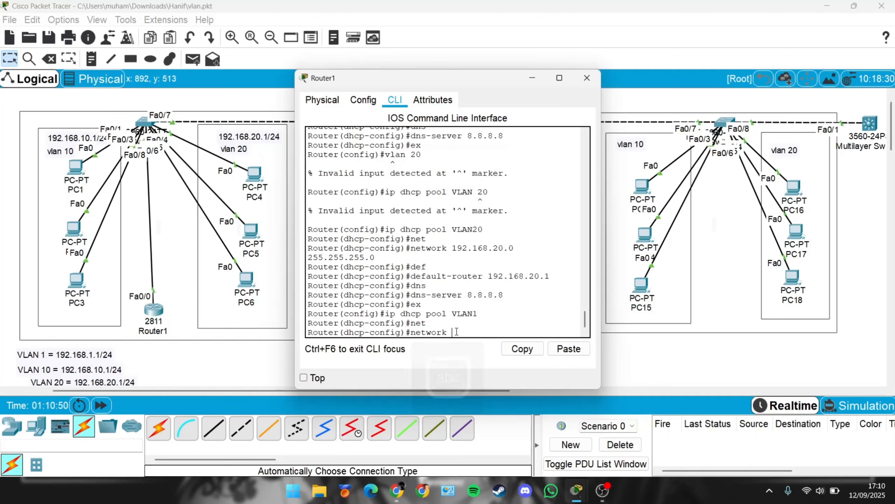
text(192.16)
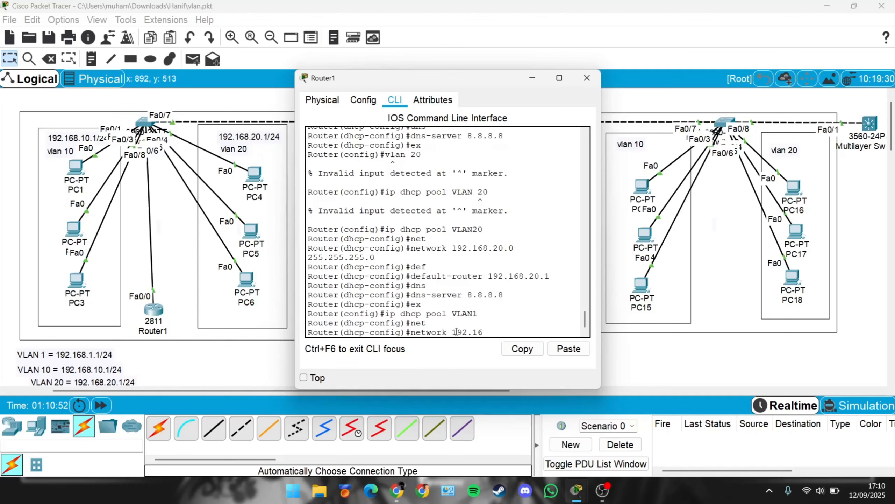
text(8.1.0 255.255.255)
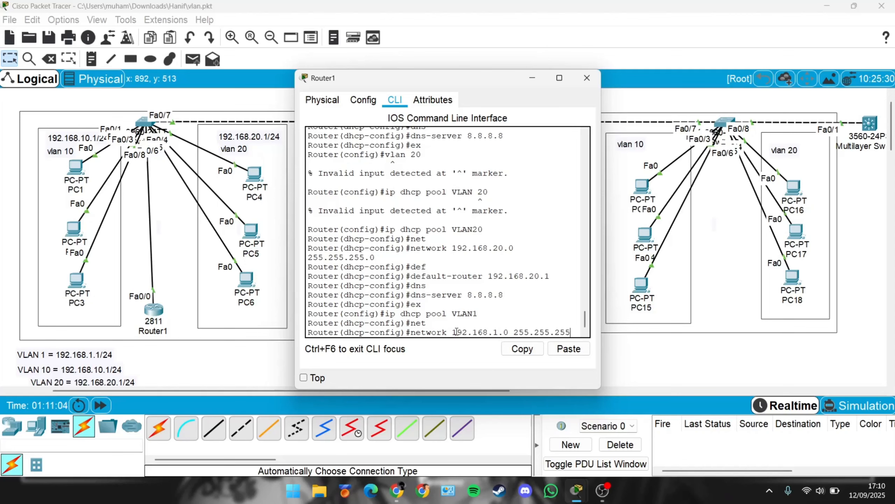
text(.0)
key(Return)
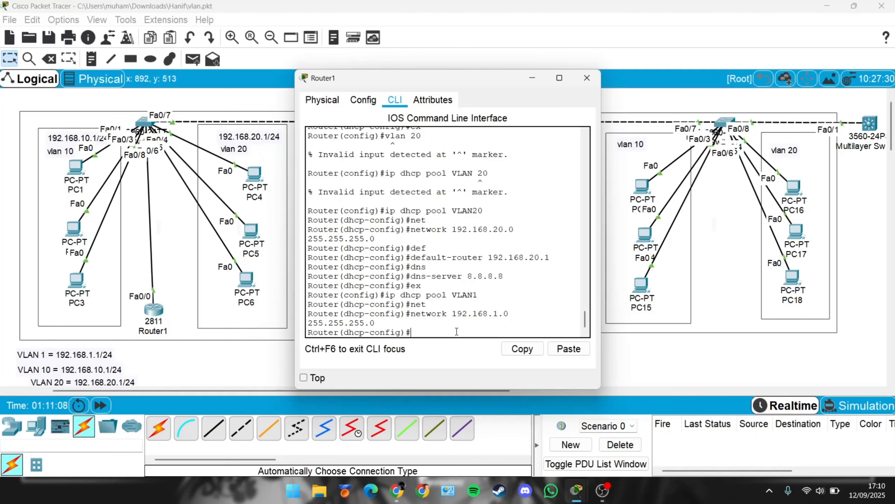
Step: Set the VLAN1 pool's default router to 192.168.1.0
text(def)
key(Tab)
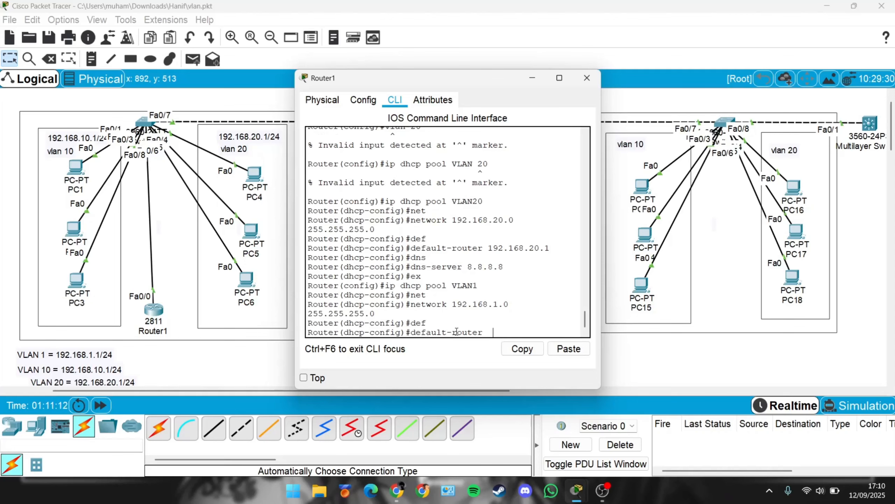
text(192.168.1.0)
key(Return)
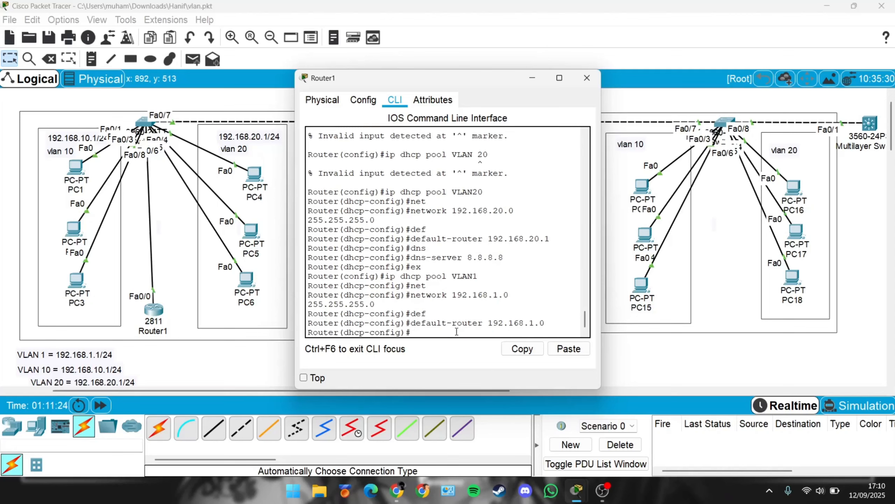
Step: Set the VLAN1 pool's DNS server to 8.8.8.8 and leave the pool configuration
text(dns)
key(Tab)
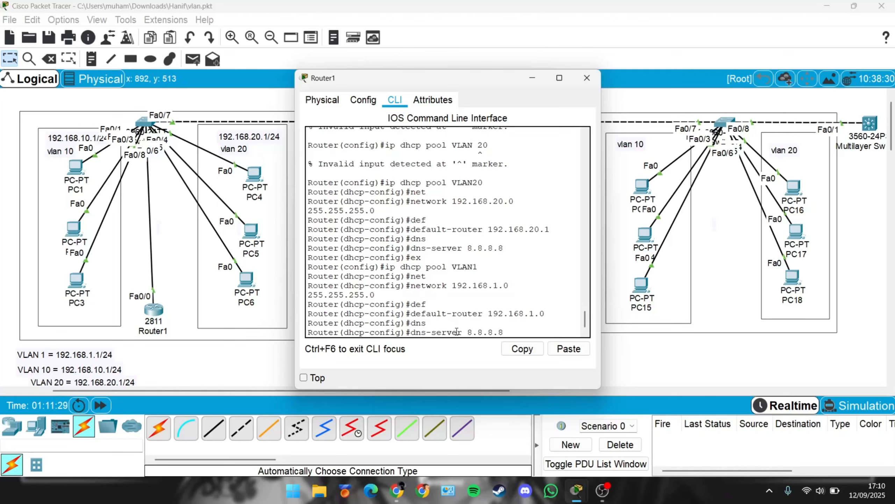
key(Return)
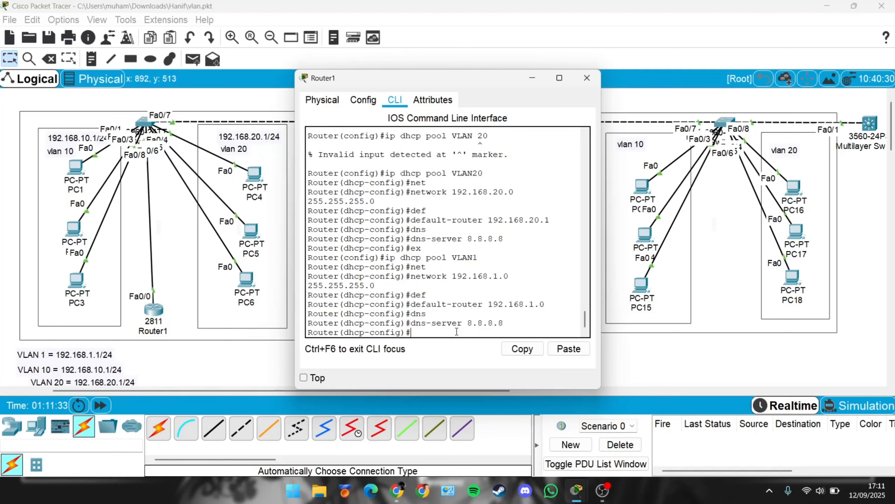
key(Return)
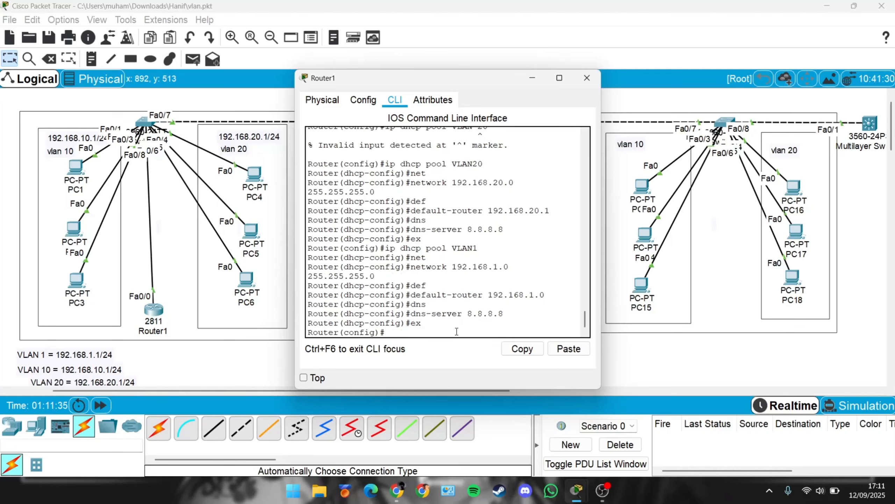
Step: Close the router console and switch PC5's IPv4 configuration to DHCP
click(586, 78)
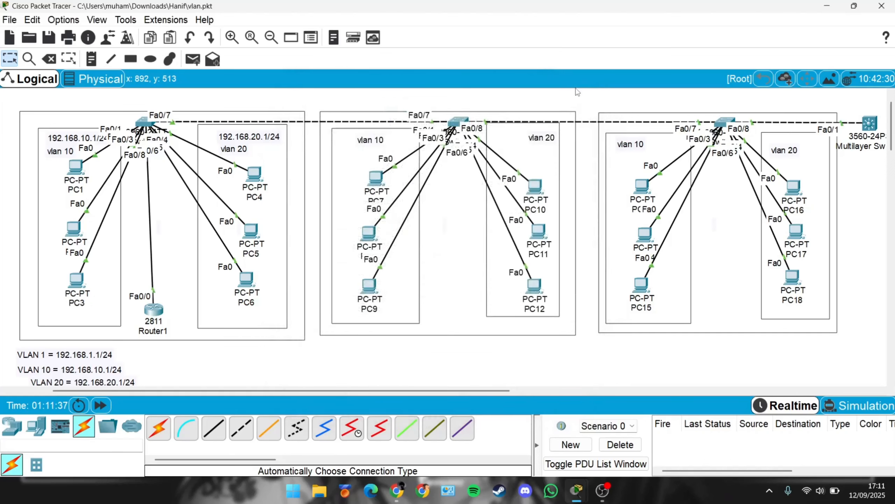
click(256, 231)
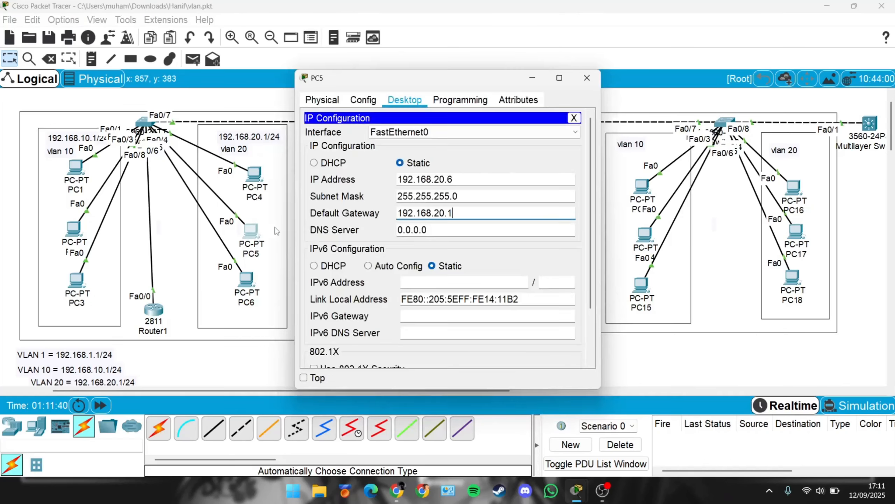
click(318, 164)
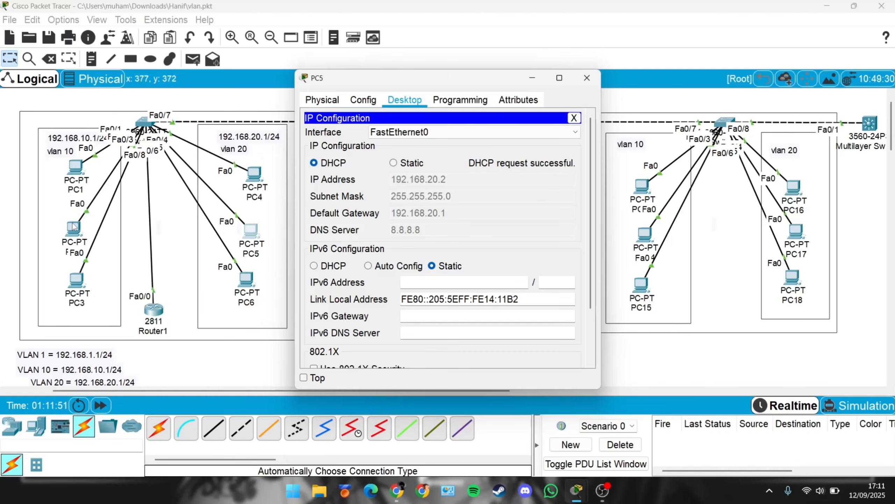
Step: Switch PC3's IPv4 configuration to DHCP and close its window
click(79, 283)
click(326, 152)
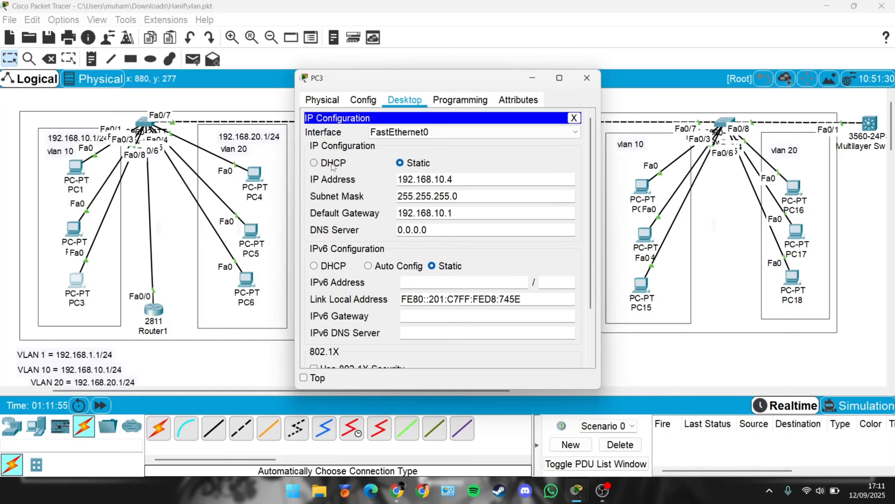
click(332, 164)
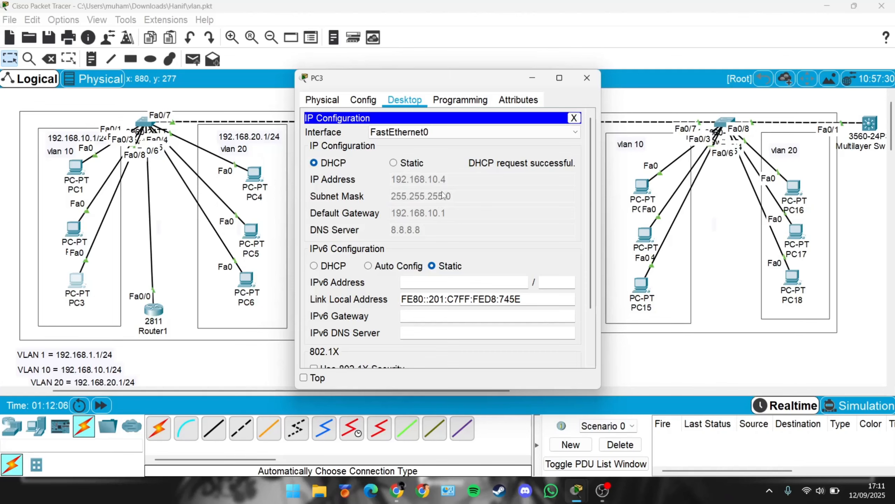
click(587, 78)
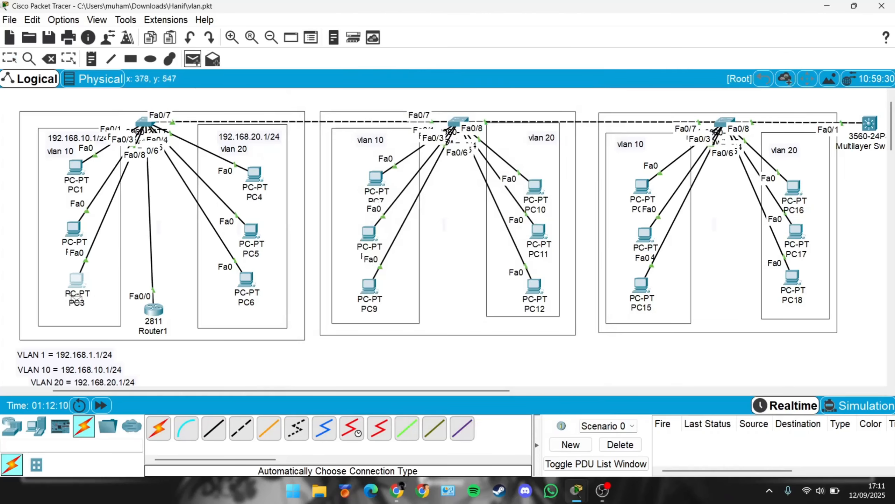
Step: Send simple PDUs from PC3 to PC5 three times to test connectivity, then delete the PDU list
click(76, 282)
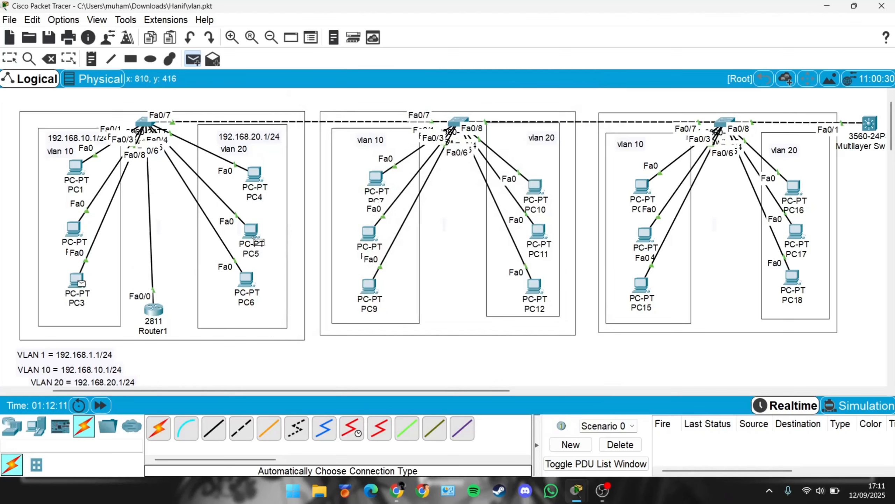
click(251, 240)
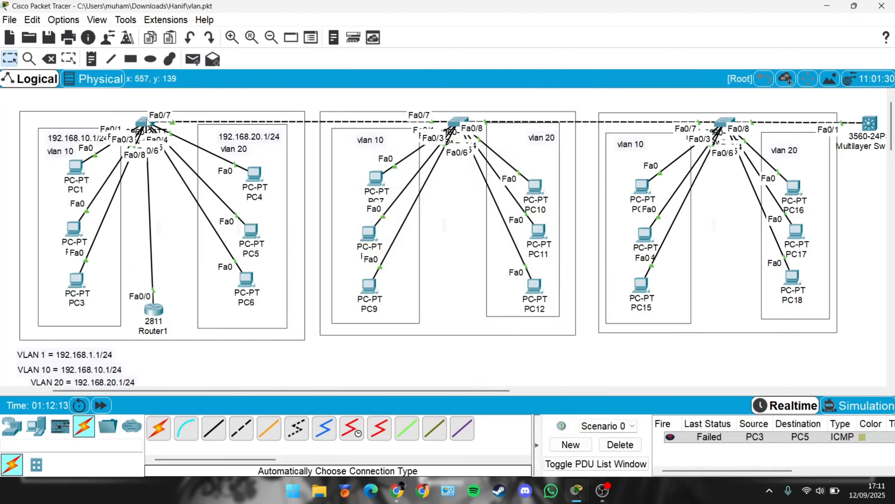
click(192, 58)
click(77, 282)
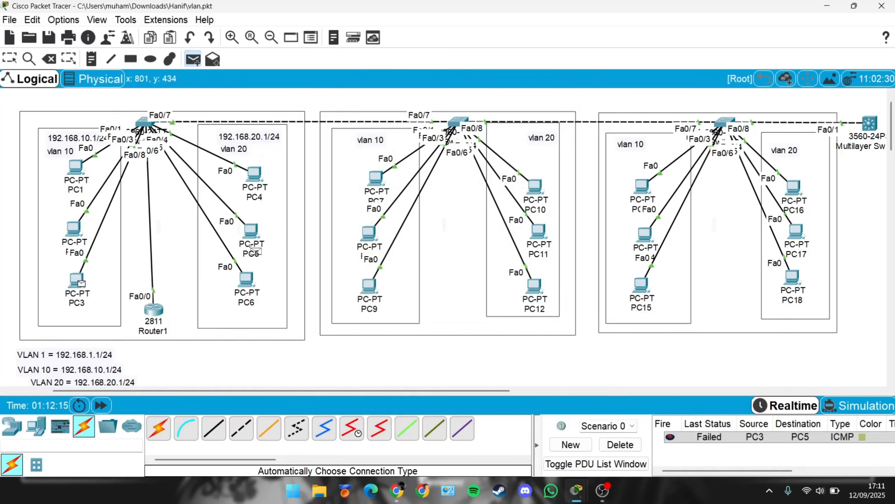
click(252, 233)
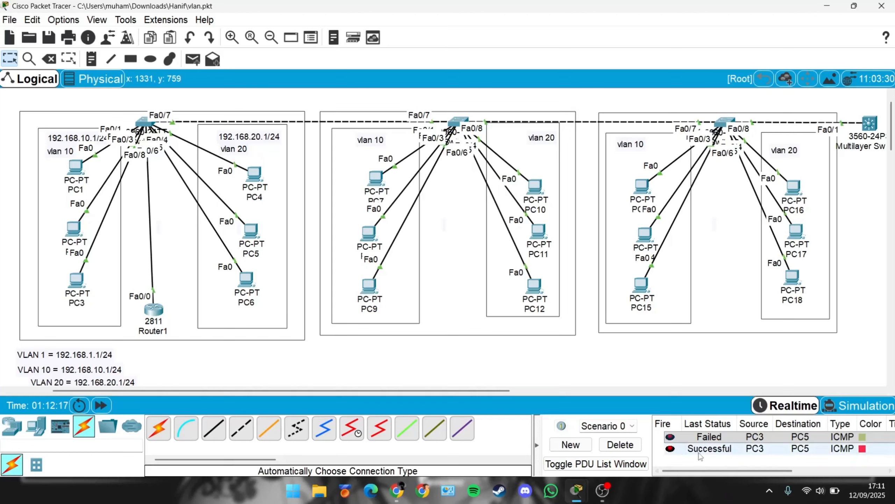
click(192, 58)
click(76, 281)
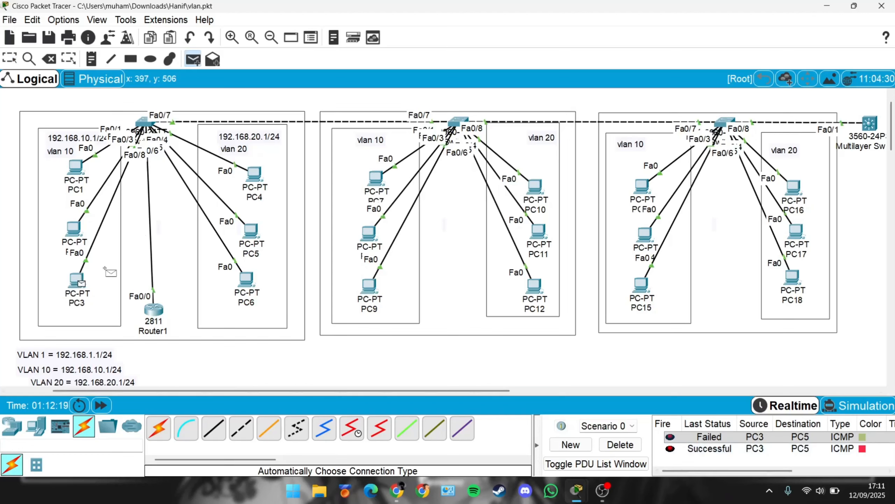
click(251, 230)
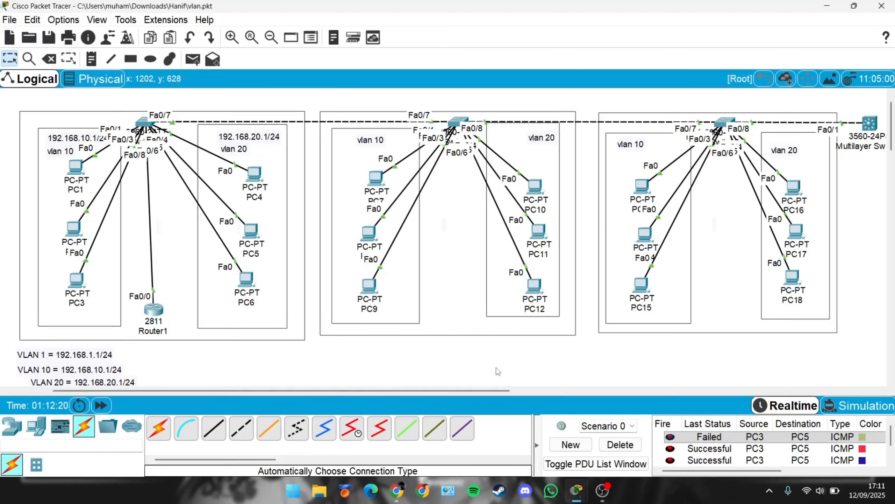
click(629, 440)
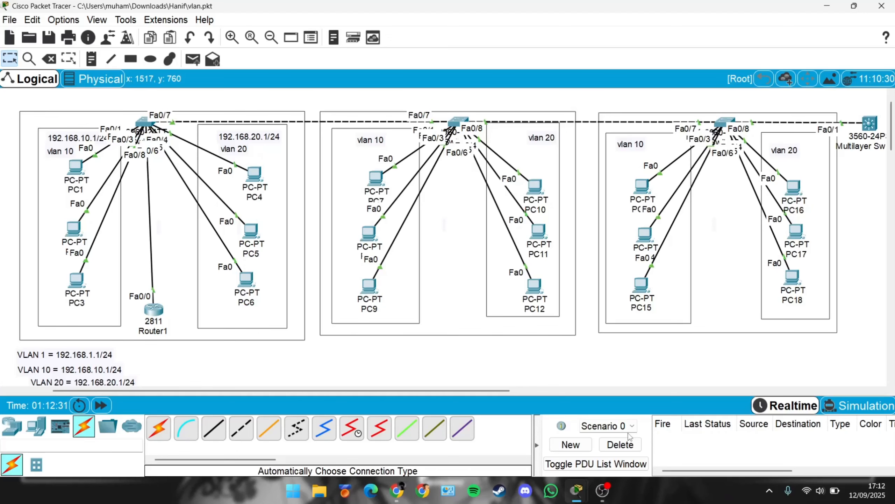
Step: Switch PC5 back to a static IP address of 192.168.20.6
click(248, 280)
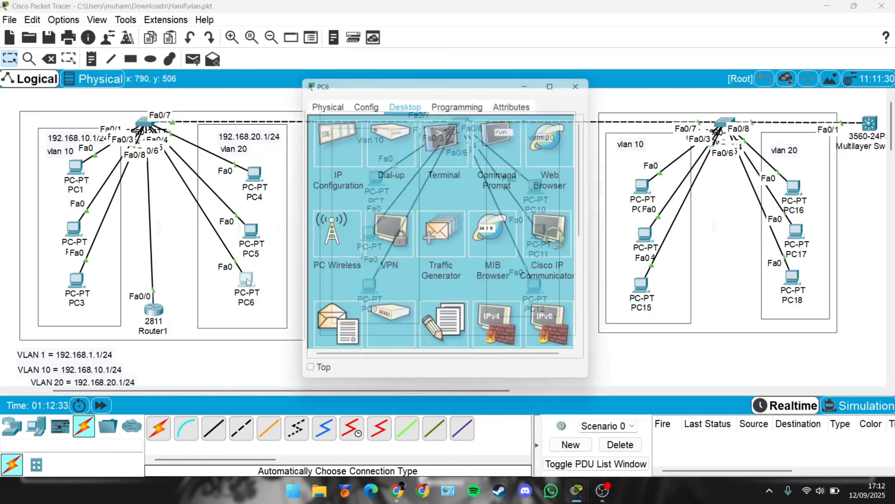
click(249, 231)
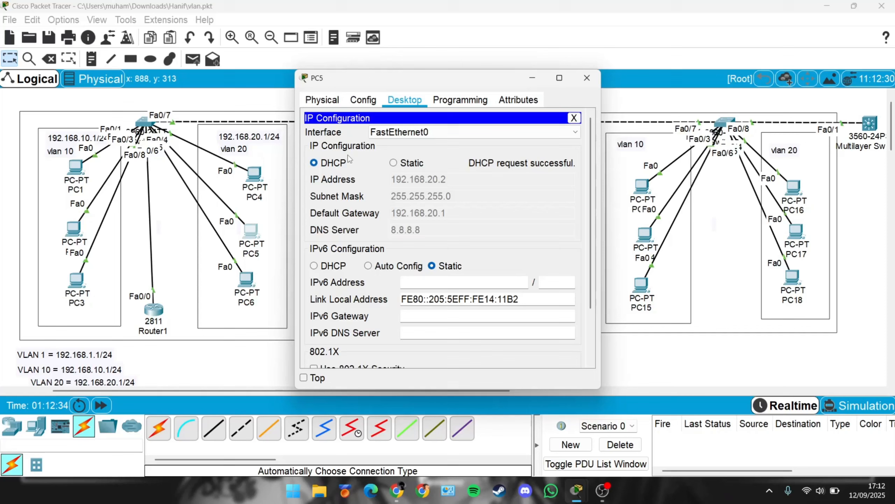
click(394, 164)
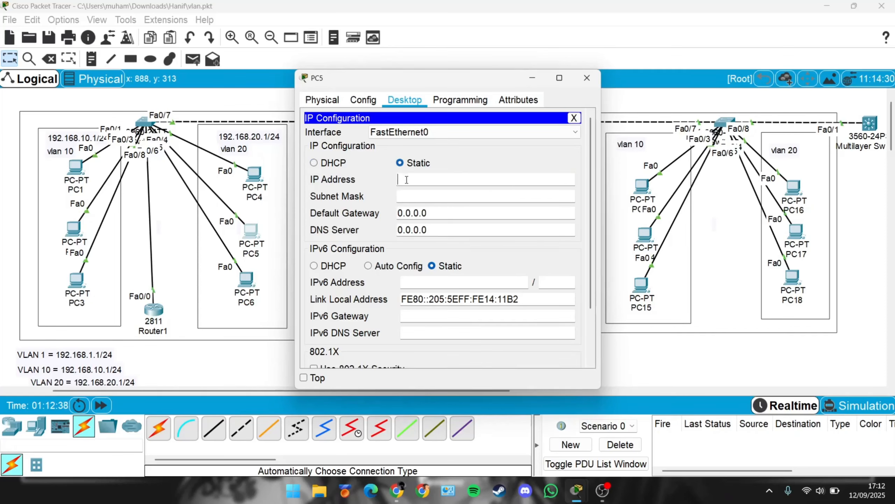
text(192.168.20.)
text(6)
key(Tab)
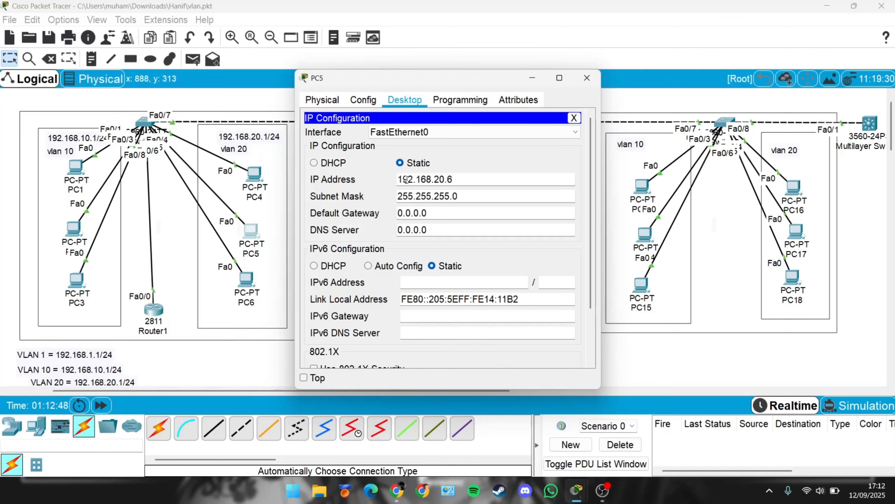
triple_click(406, 179)
text(192.168.10.1)
text(20)
triple_click(406, 179)
key(ctrl+c)
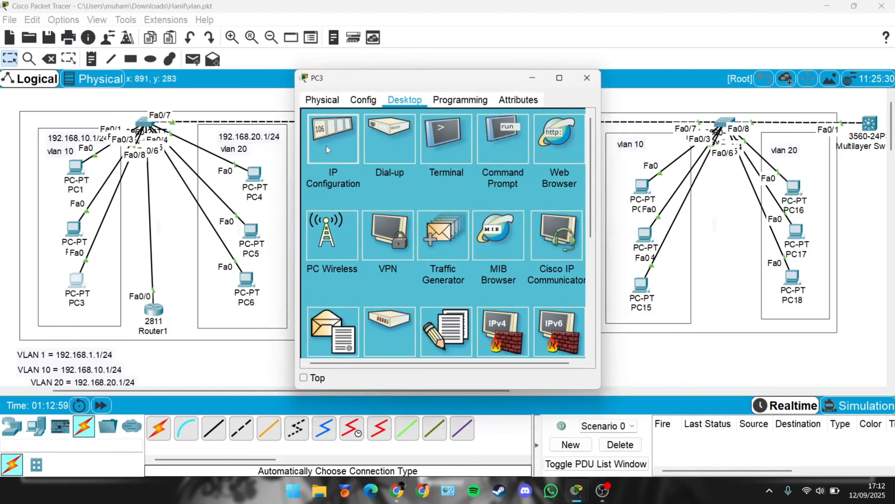
Step: Switch PC3 back to a static IP address of 192.168.10.4 and close its window
click(327, 150)
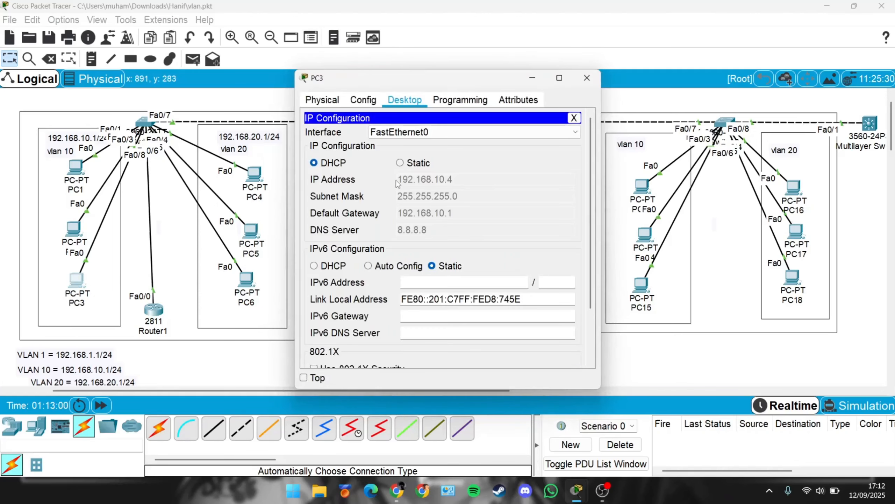
click(413, 163)
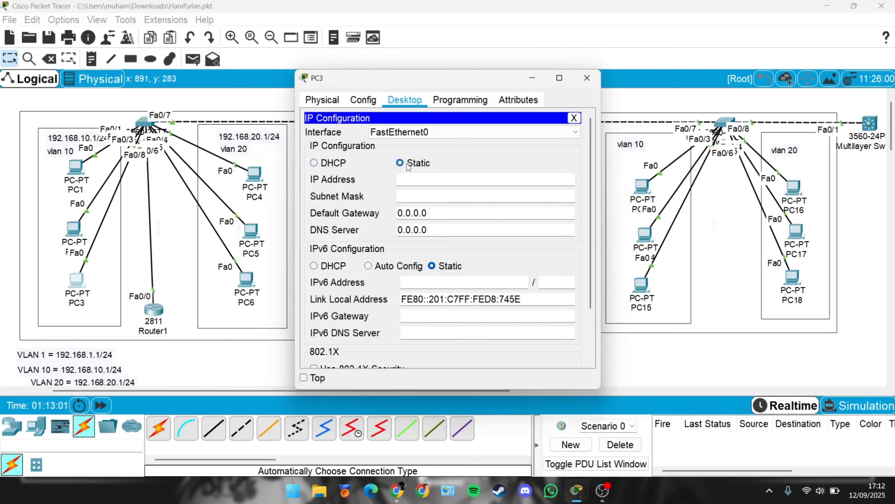
click(419, 179)
key(ctrl+v)
key(BackSpace)
key(BackSpace)
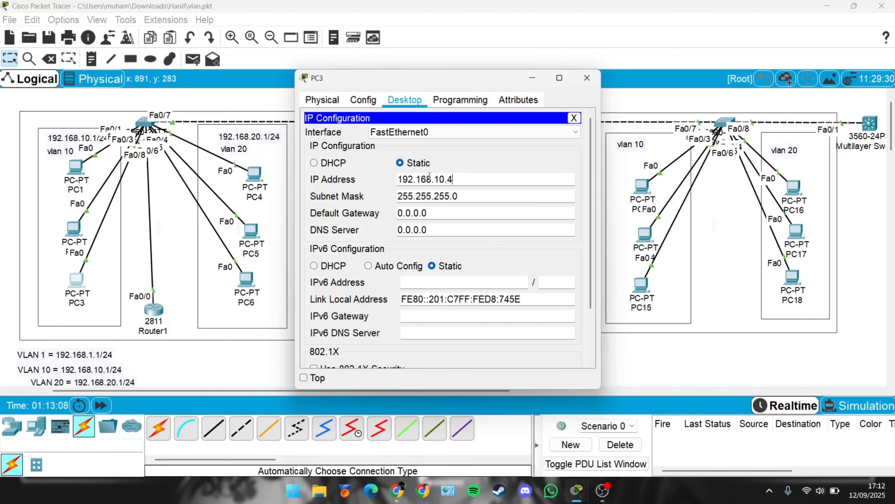
click(587, 77)
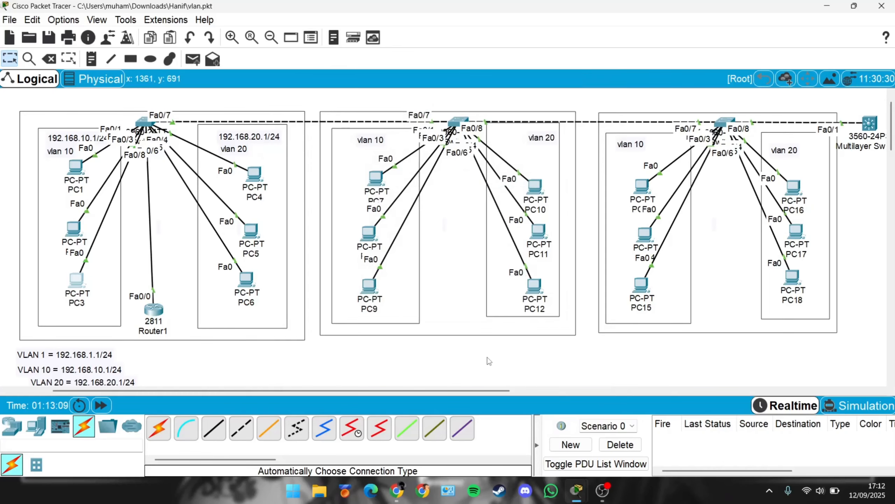
Step: Move the VLAN address note beside the multilayer switch
drag(483, 391, 518, 391)
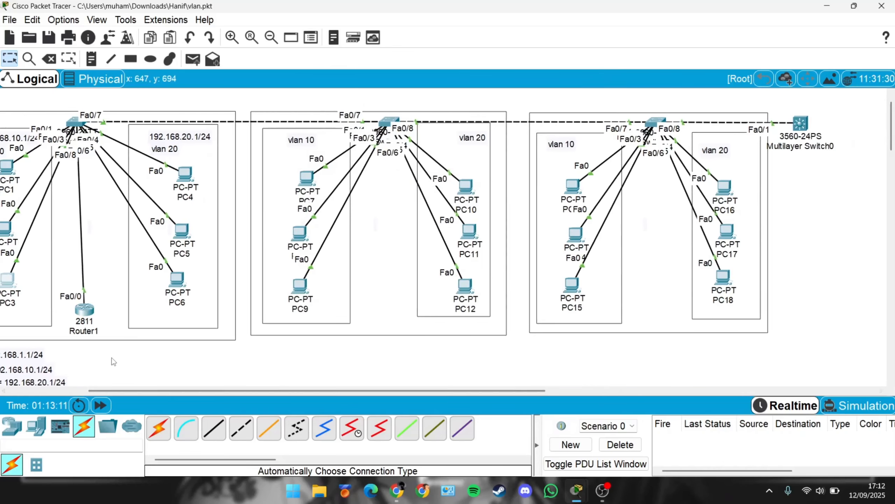
drag(23, 354, 868, 167)
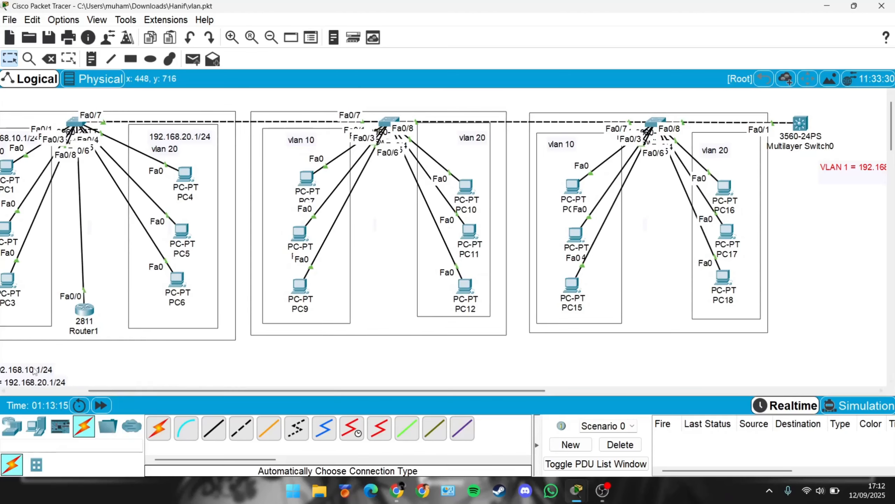
Step: Move the VLAN 10 and VLAN 20 address notes beside the multilayer switch and stack them under the VLAN 1 note
drag(34, 370, 874, 198)
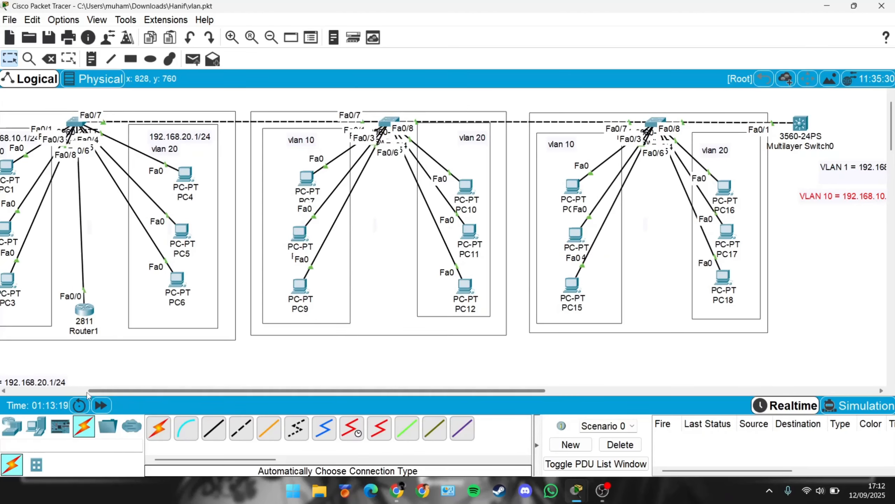
click(48, 382)
drag(49, 382, 884, 222)
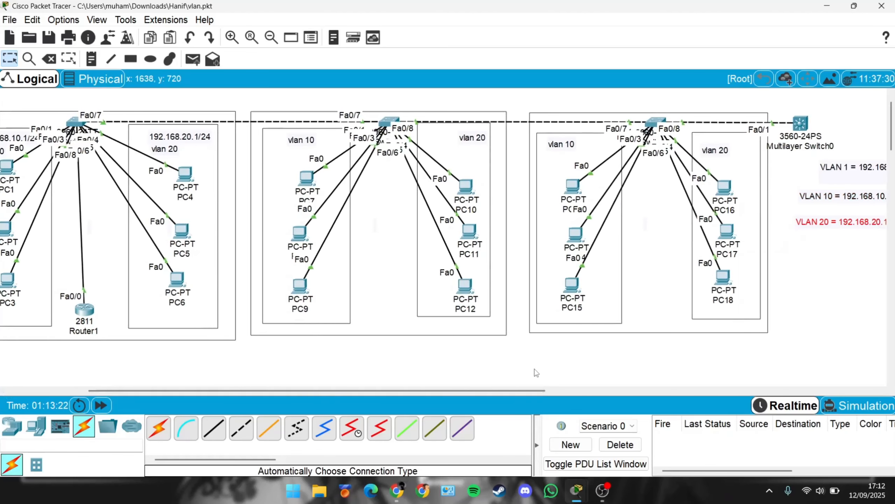
drag(520, 393, 636, 392)
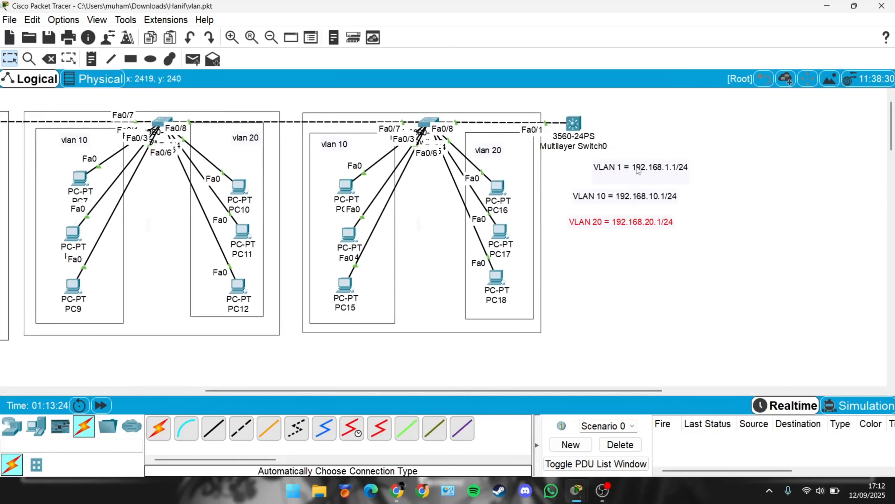
click(671, 142)
click(664, 196)
drag(664, 197, 726, 165)
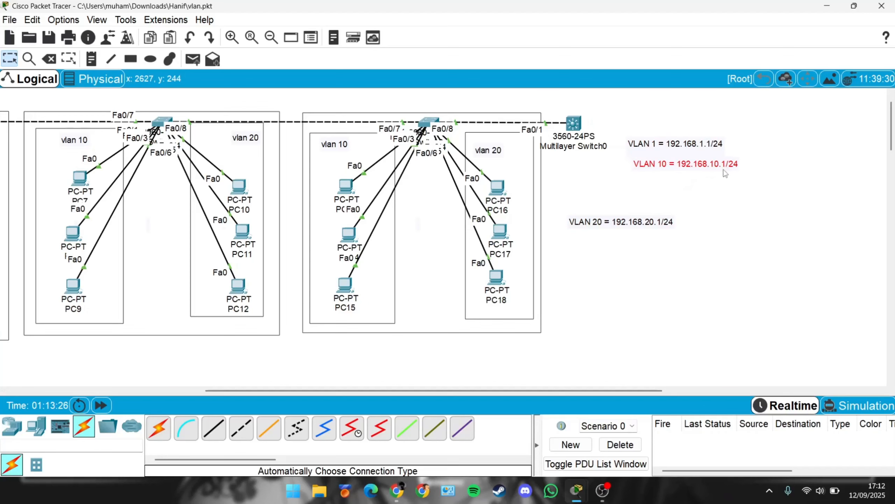
drag(647, 231, 718, 185)
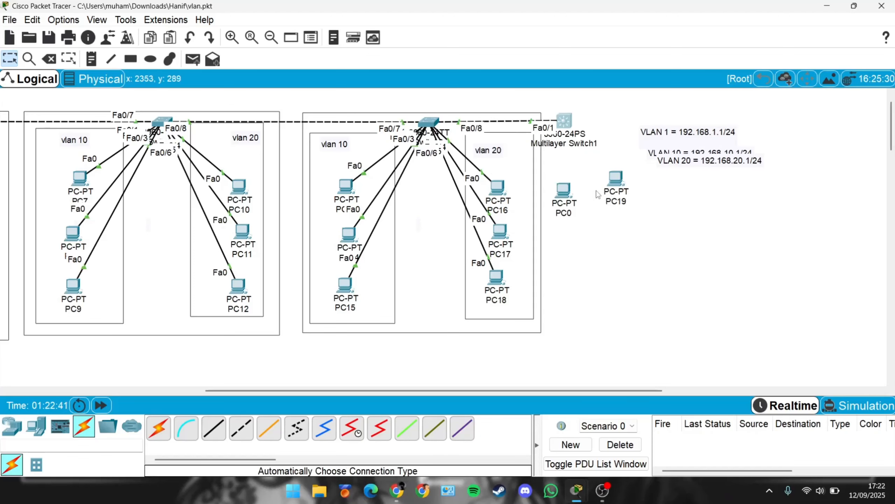
Step: Connect PC0 and PC19 to the new Multilayer Switch1 using automatic connection type
click(159, 426)
click(571, 195)
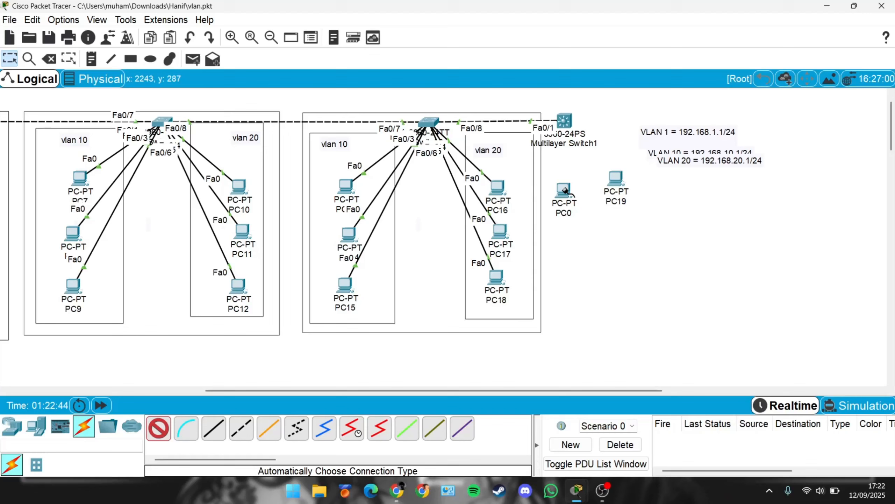
click(565, 146)
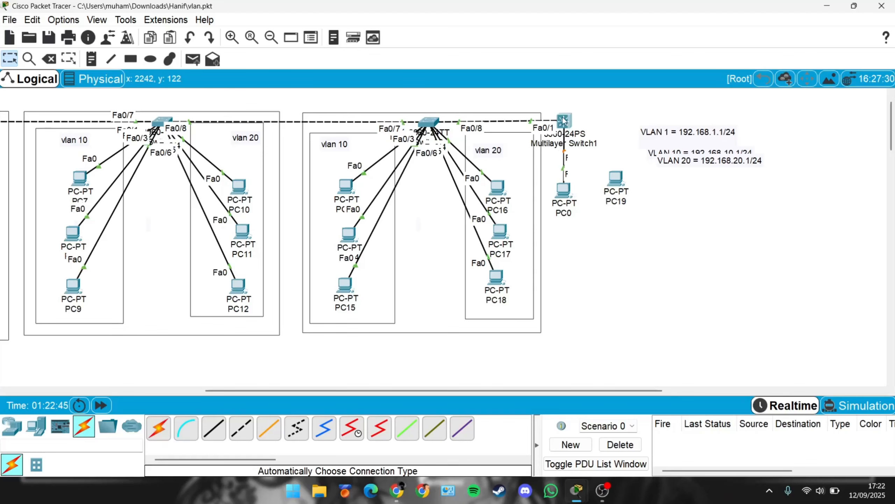
click(160, 426)
click(616, 178)
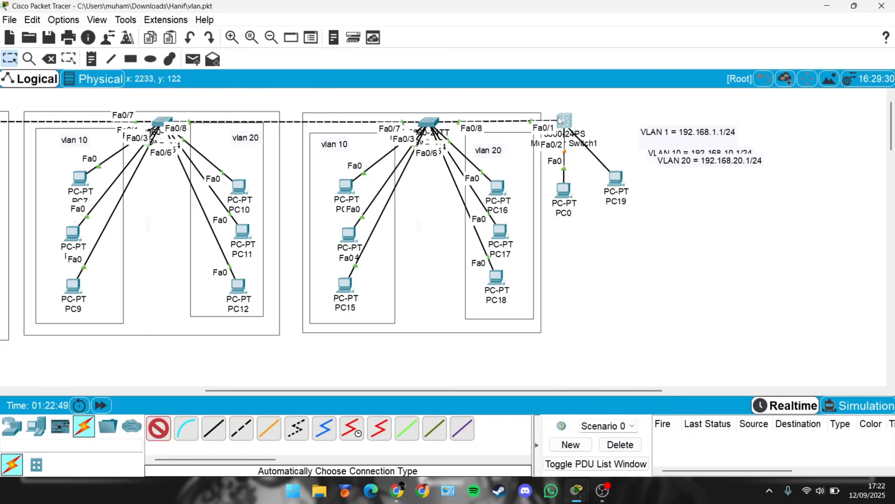
click(576, 125)
Step: Reposition PC0 and PC19 beneath the new multilayer switch
drag(565, 189, 565, 230)
mouse_move(628, 182)
mouse_down()
mouse_move(650, 221)
mouse_move(620, 136)
mouse_move(637, 203)
mouse_move(628, 185)
mouse_up()
drag(563, 231, 553, 197)
click(564, 122)
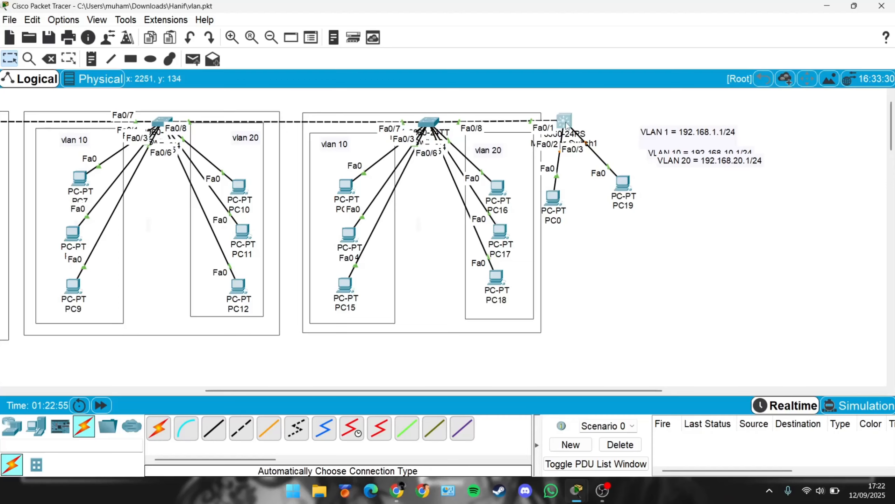
click(591, 67)
Step: Give PC0 a static IP address of 192.168.10.55 with subnet mask 255.255.255.0
click(553, 196)
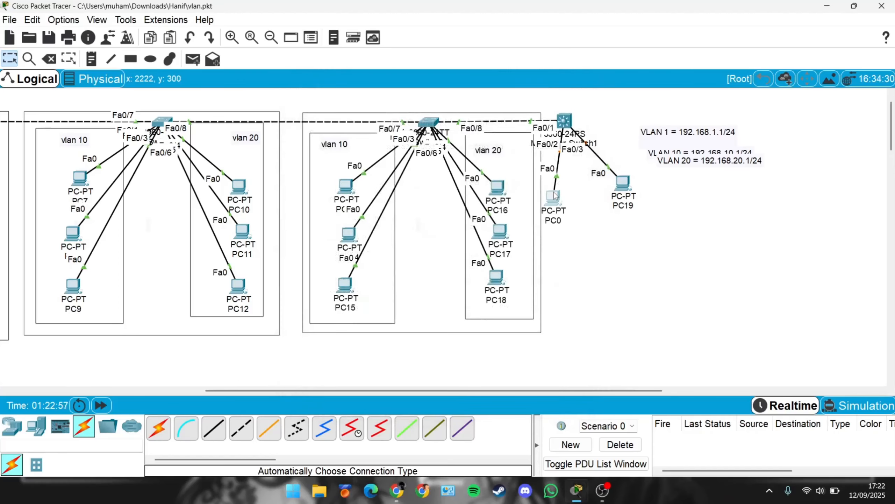
click(363, 99)
click(413, 103)
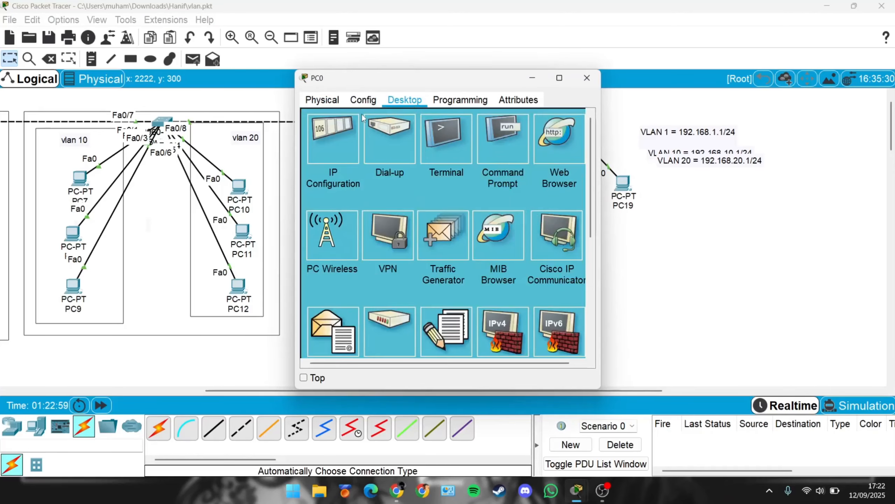
click(332, 140)
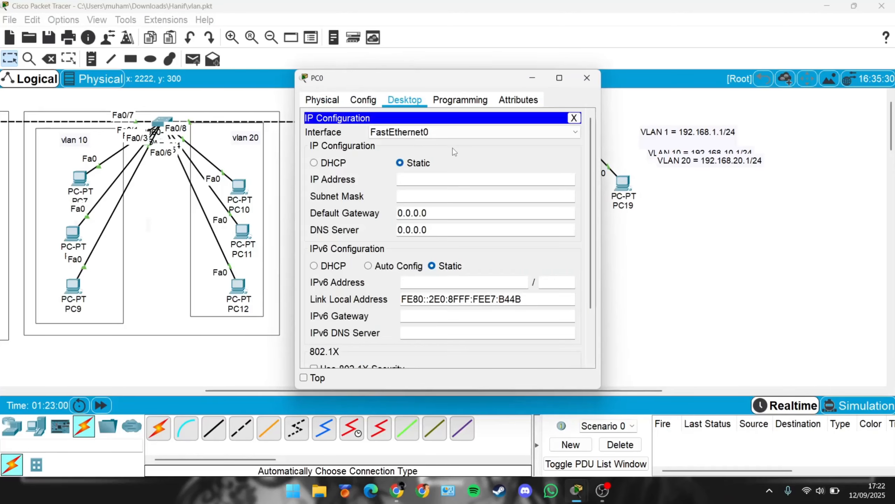
click(449, 181)
text(192.168.10.55)
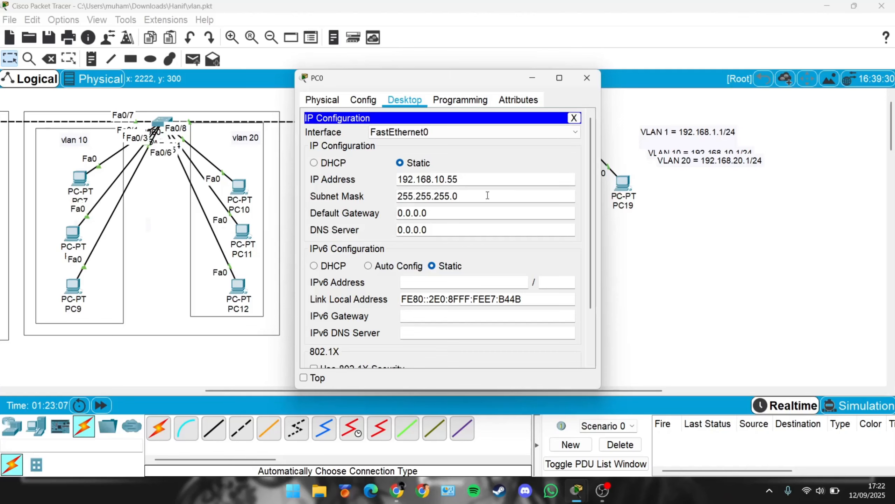
Step: Give PC19 a static IP address of 192.168.20.55 with subnet mask 255.255.255.0 and close its window
click(623, 182)
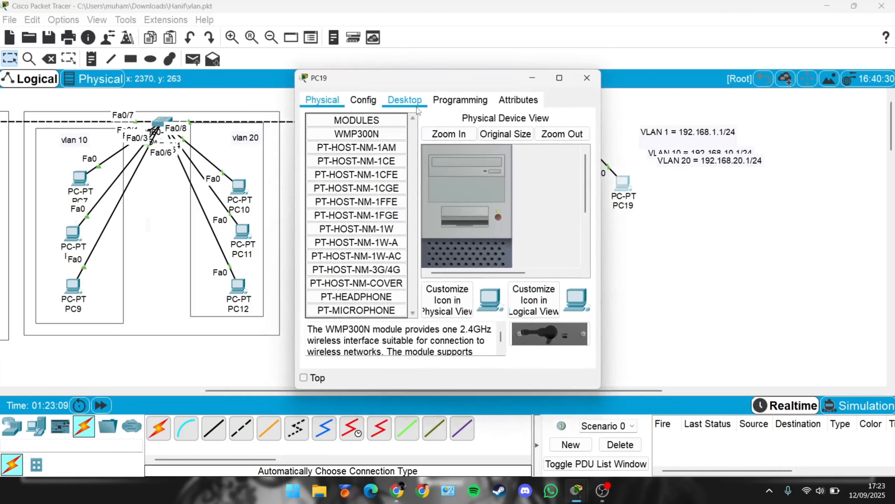
click(410, 102)
click(344, 137)
click(435, 180)
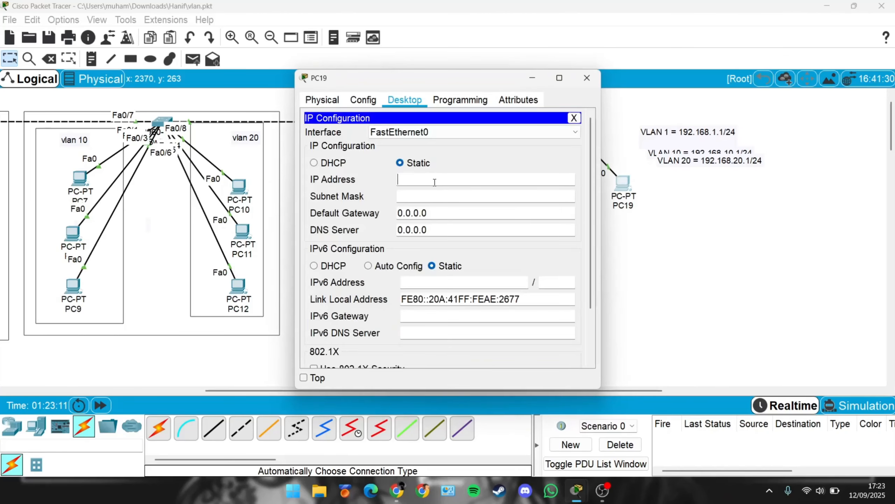
text(192.168.20.55)
key(Tab)
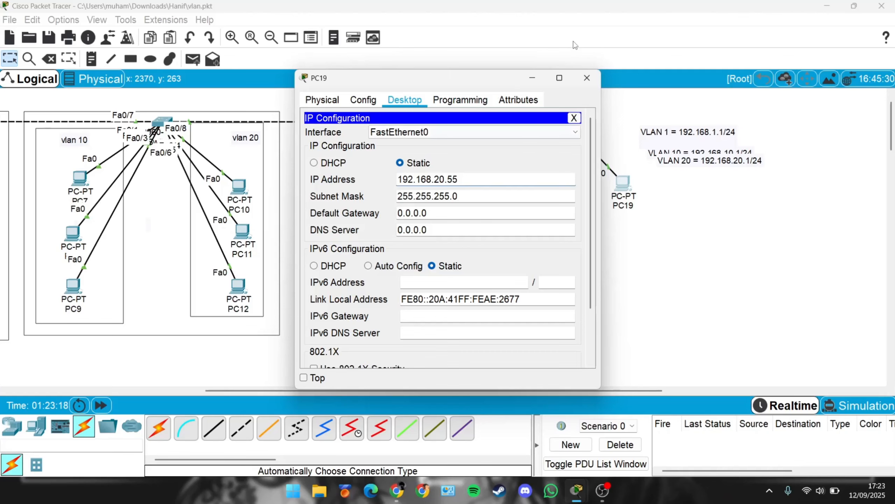
click(587, 78)
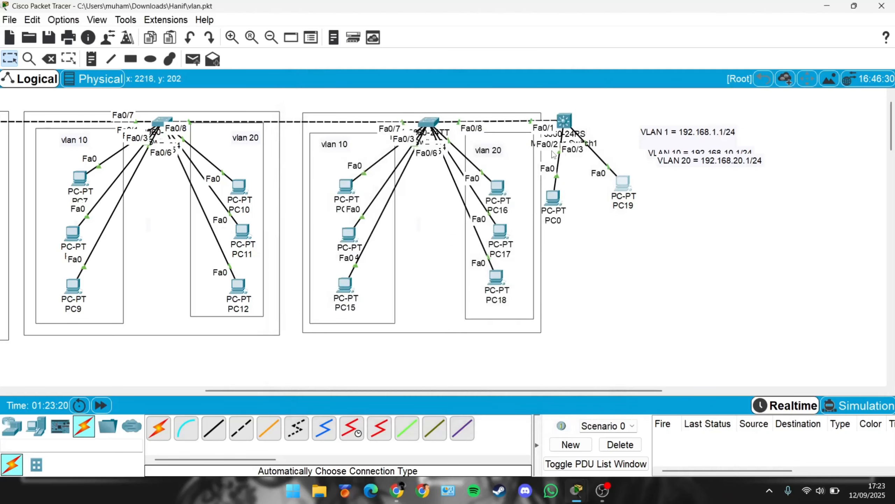
Step: Open Multilayer Switch1's CLI, re-enter global configuration mode, and create VLAN 10 named with the user's name plus 1
mouse_move(552, 202)
mouse_down()
mouse_move(540, 194)
mouse_move(514, 88)
mouse_move(528, 90)
mouse_move(529, 148)
mouse_move(559, 209)
mouse_up()
mouse_move(629, 176)
mouse_down()
mouse_move(651, 109)
mouse_move(628, 176)
mouse_up()
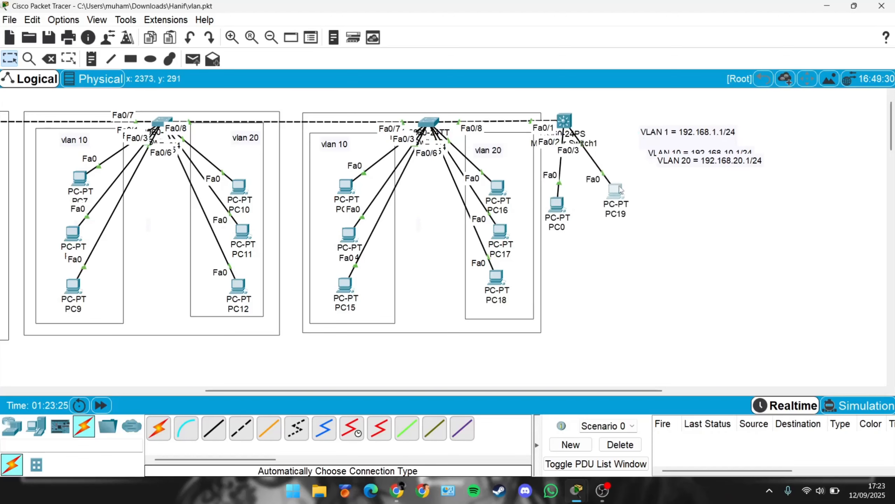
click(564, 122)
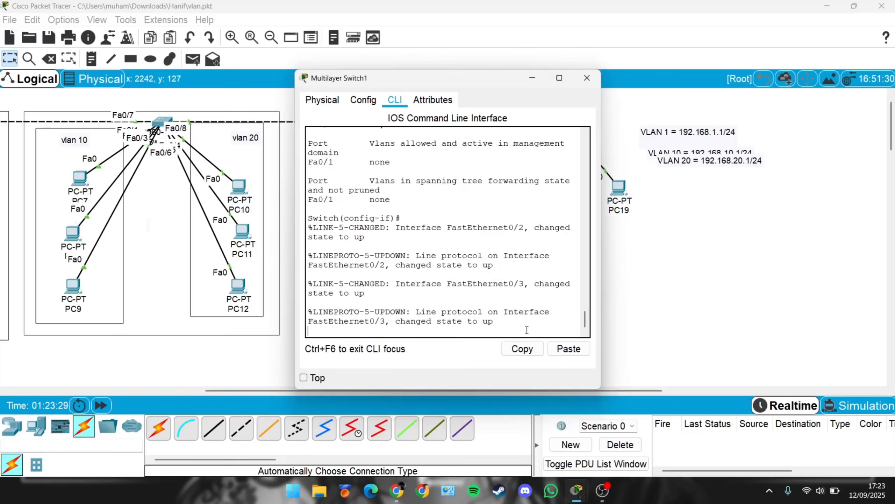
key(Return)
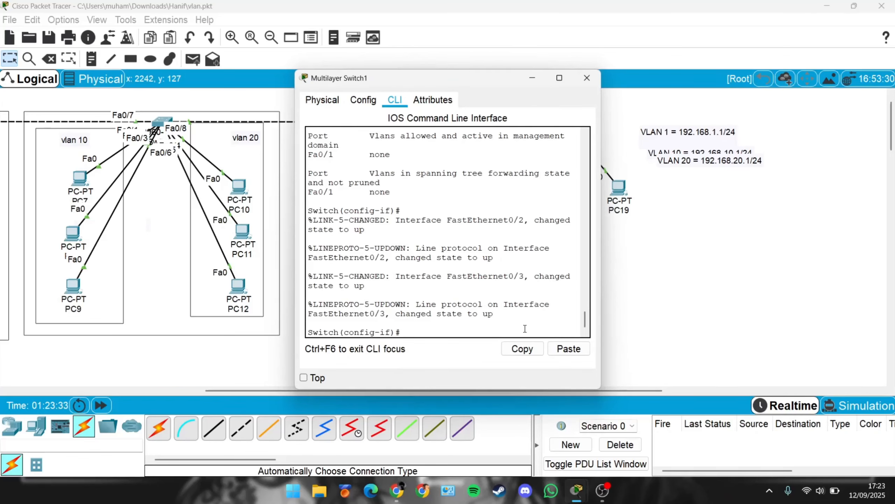
text(ex)
key(Return)
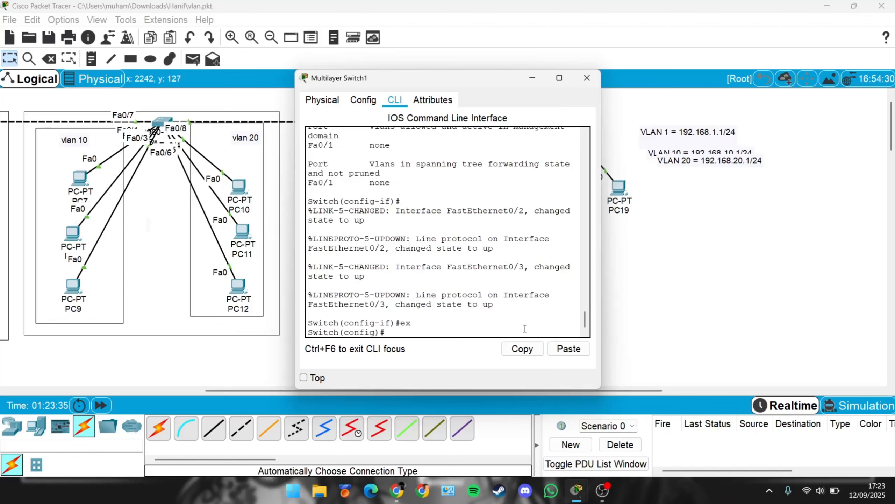
key(Return)
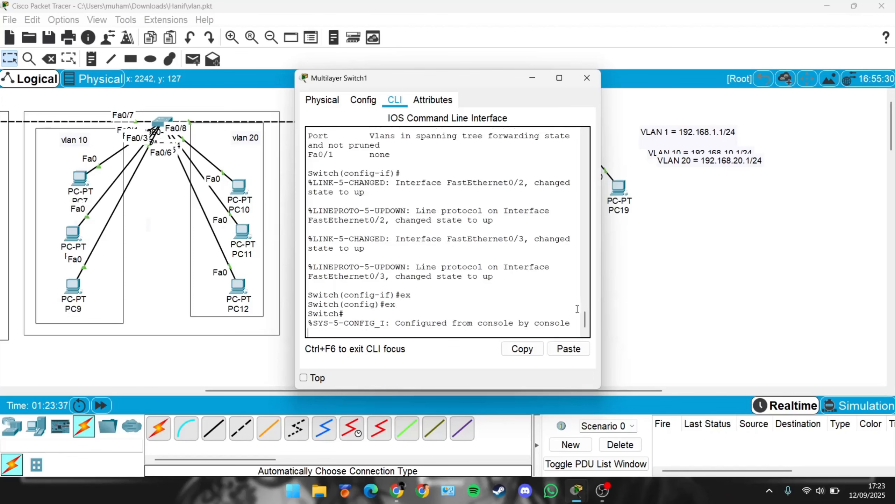
key(Return)
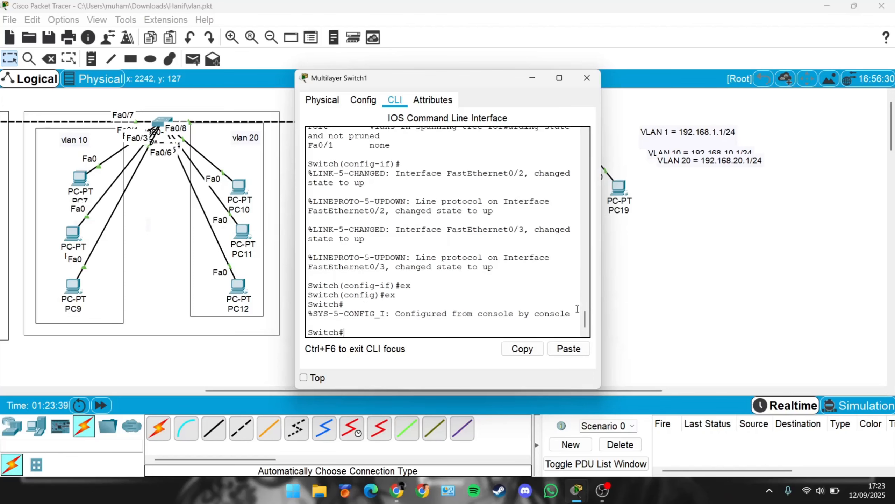
text(conf)
text(t)
key(Return)
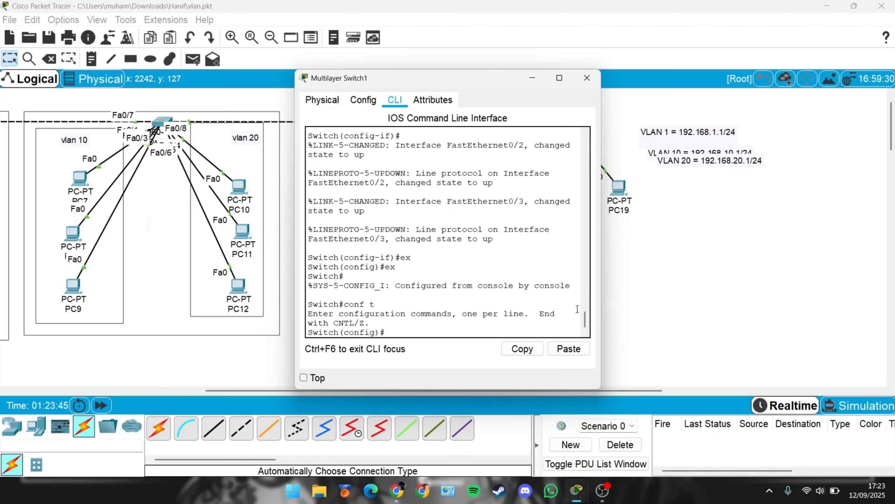
text(vlan 10)
key(Return)
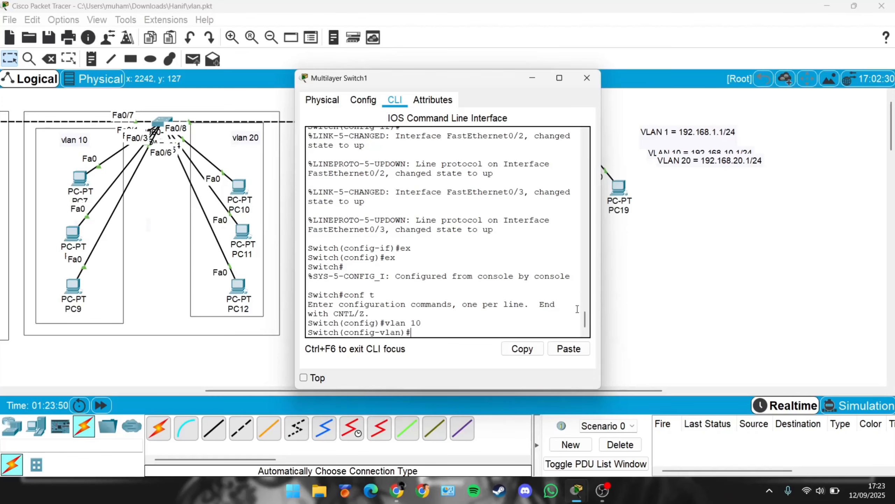
text(name hanif1)
key(Return)
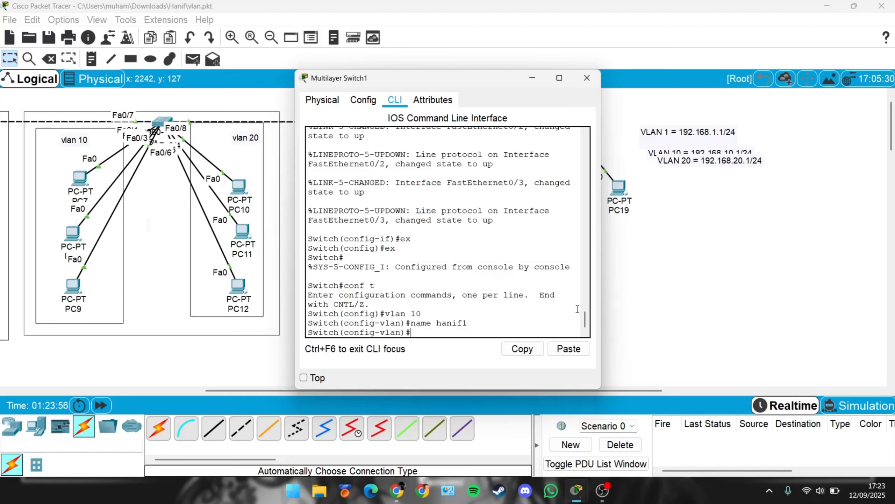
Step: Create VLAN 20 named with the user's name plus 2, exit VLAN mode and close the switch window
text(vlan 20)
key(Return)
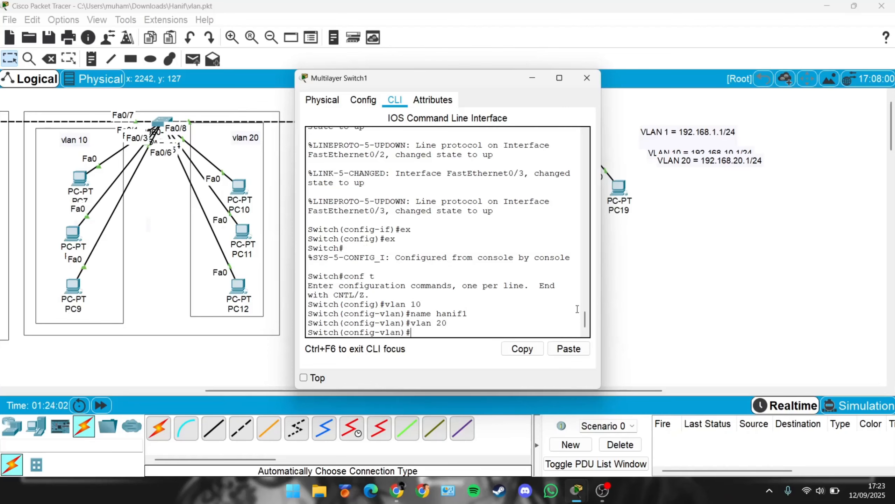
text(name hanif2)
key(Return)
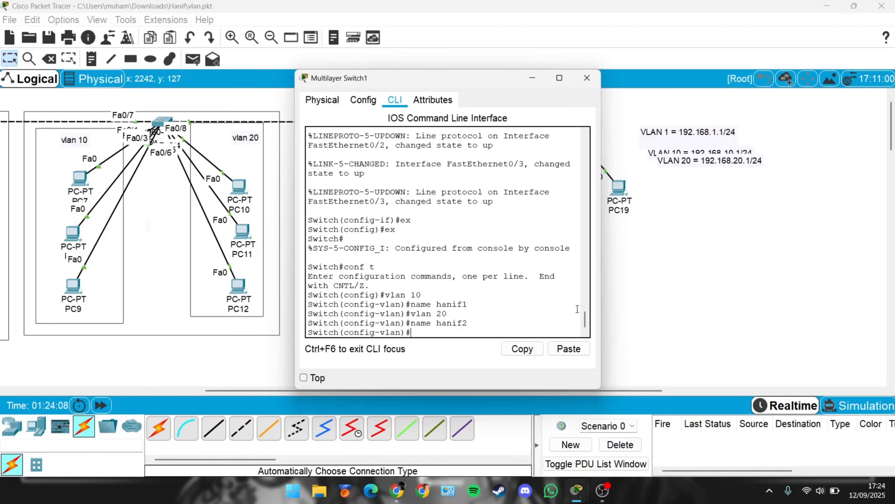
text(ex)
key(Return)
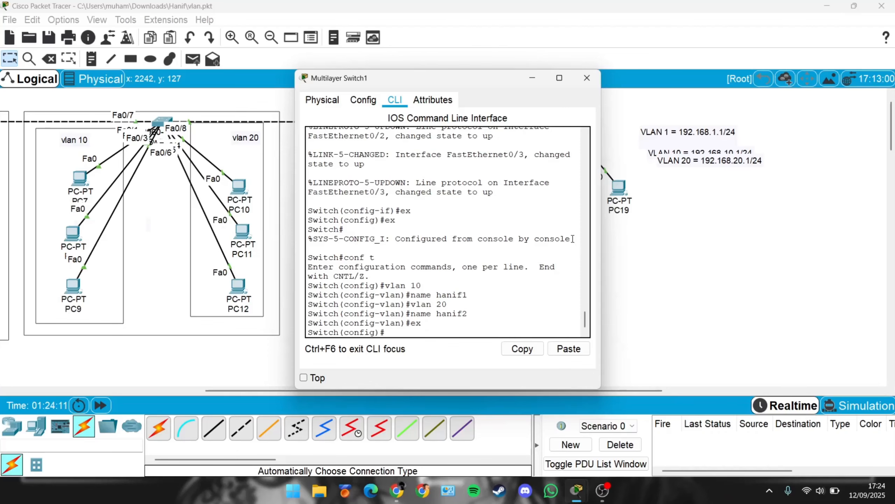
click(586, 78)
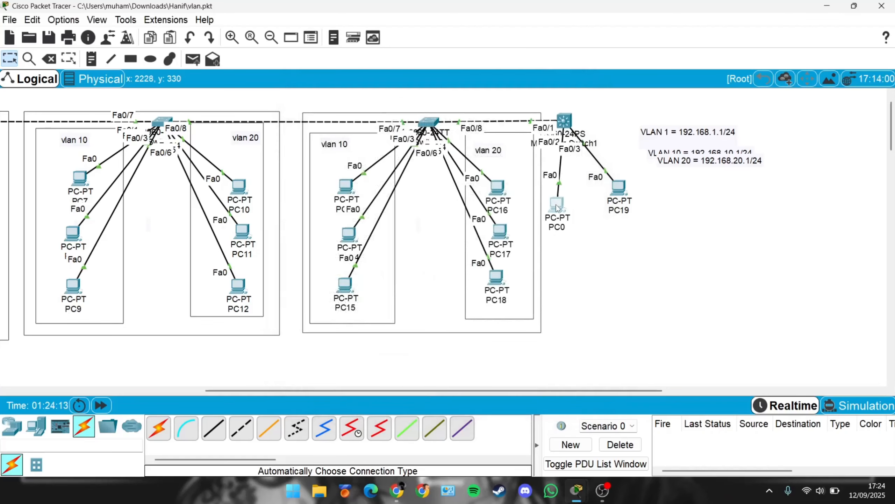
Step: Reopen the multilayer switch CLI and set interface Fa0/2 to switchport access mode
mouse_move(558, 197)
mouse_down()
mouse_move(528, 176)
mouse_move(528, 187)
mouse_move(537, 181)
mouse_move(520, 173)
mouse_move(553, 198)
mouse_up()
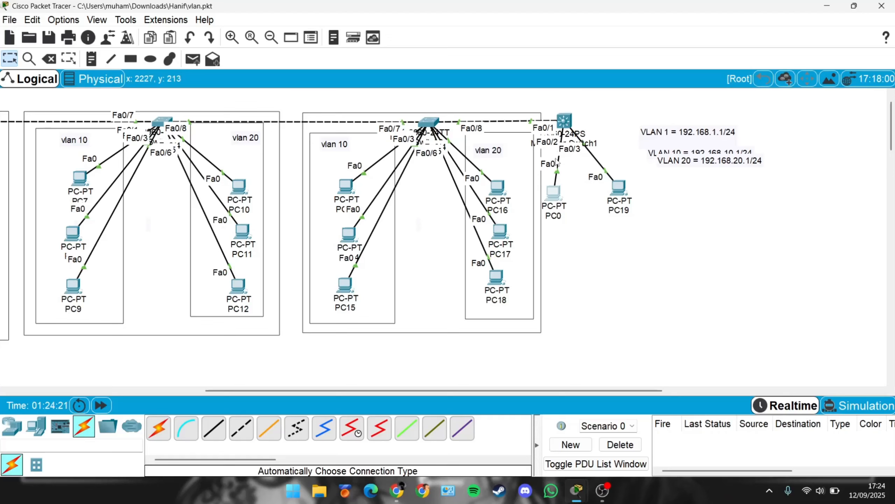
mouse_move(627, 190)
mouse_down()
mouse_move(632, 125)
mouse_move(628, 188)
mouse_up()
click(565, 121)
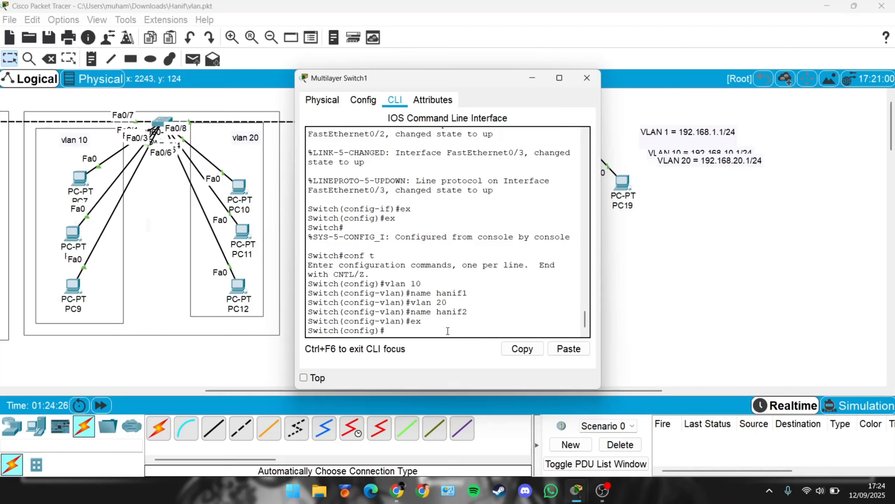
text(int fa0/2)
key(Return)
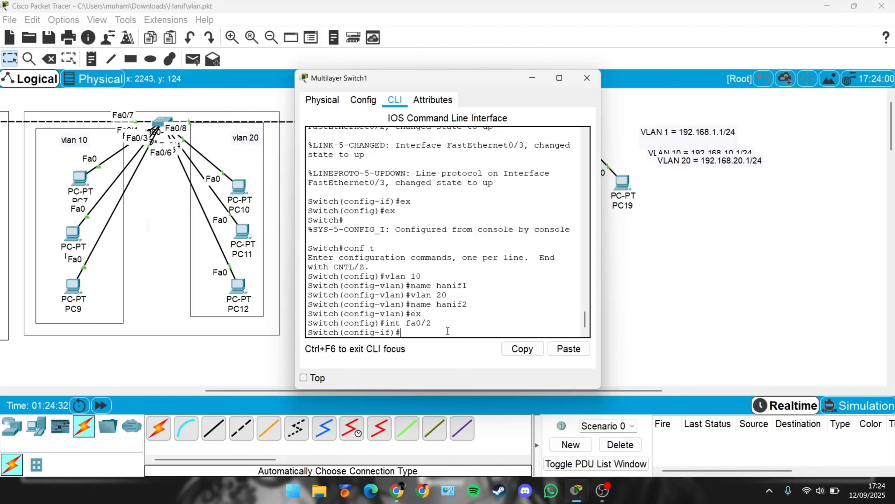
text(switchport mode access)
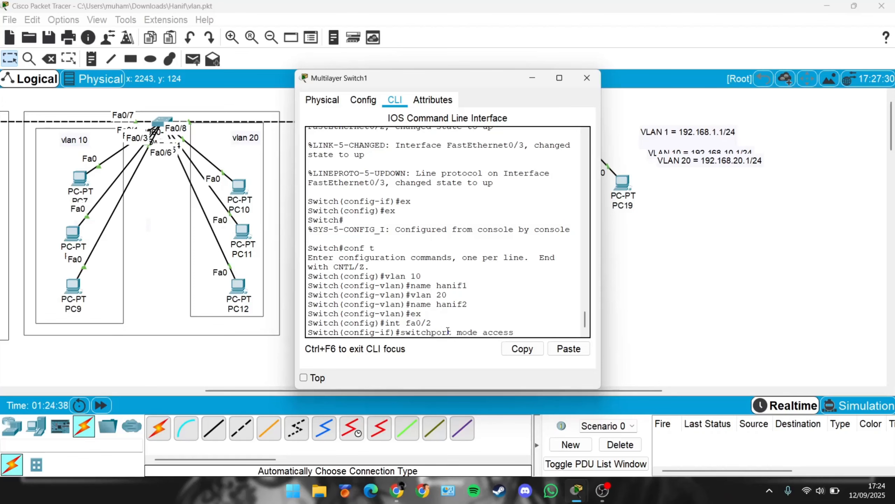
key(Return)
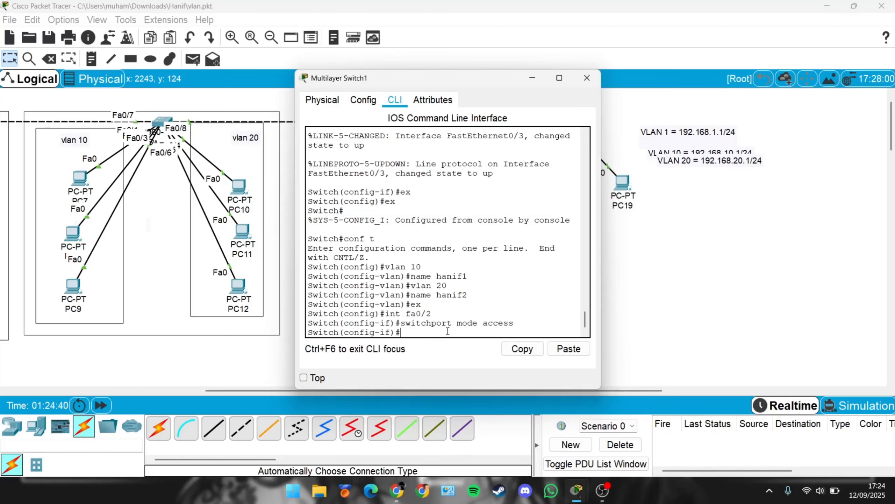
Step: Assign interface Fa0/2 to access VLAN 10 and exit the interface
text(switchport access vlan 10)
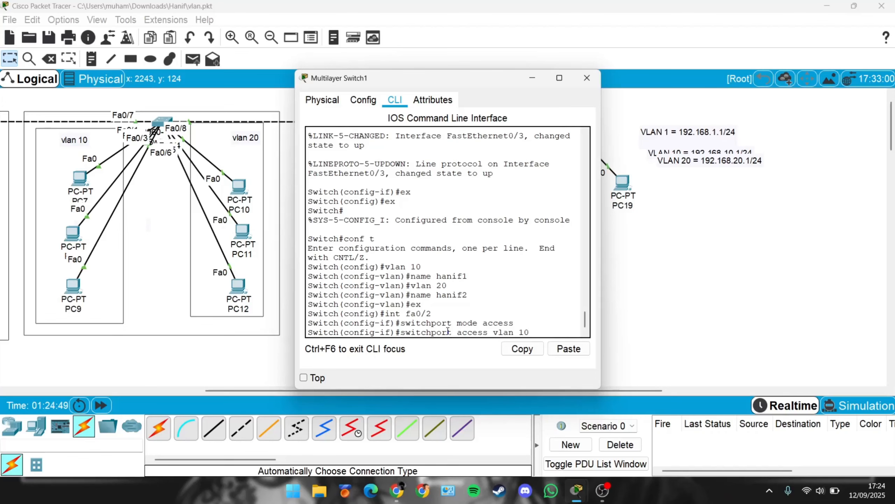
key(Return)
text(ex)
key(Return)
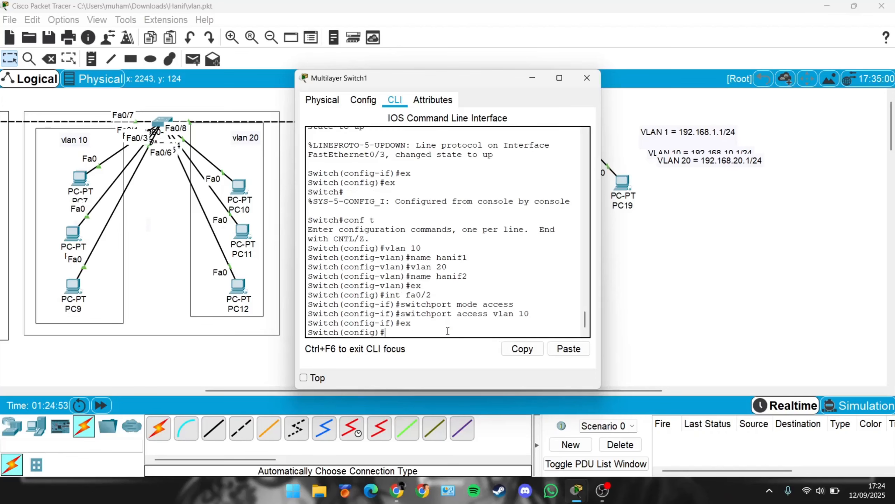
Step: Enter interface Fa0/3 and set it to switchport access mode
text(int fa0/3)
key(Return)
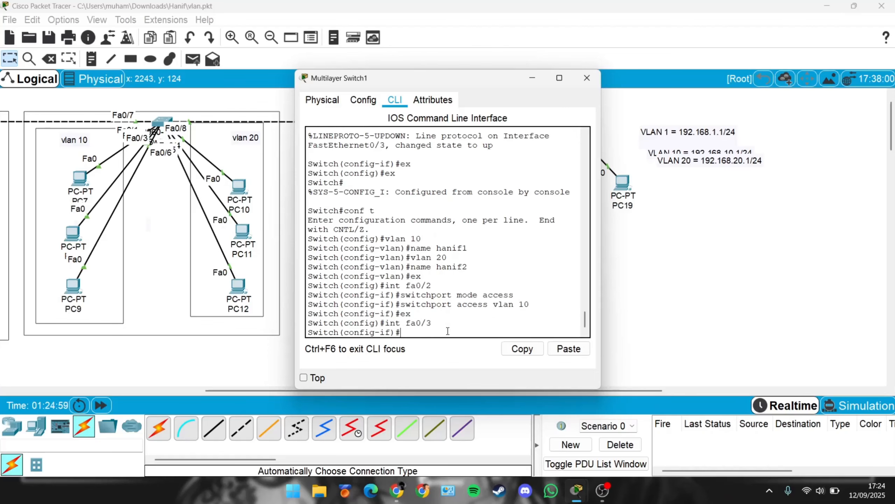
text(switchport mode ac)
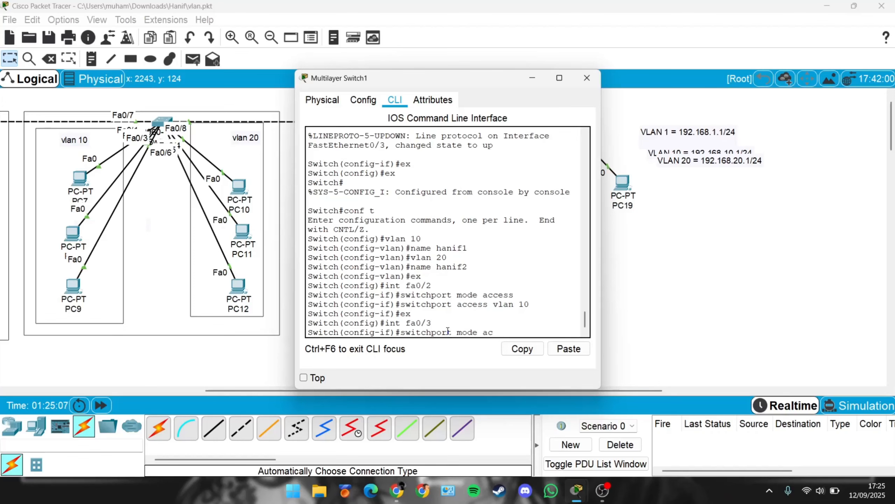
text(cesss)
key(BackSpace)
key(Return)
Step: Assign interface Fa0/3 to access VLAN 20 and exit the interface
text(switch)
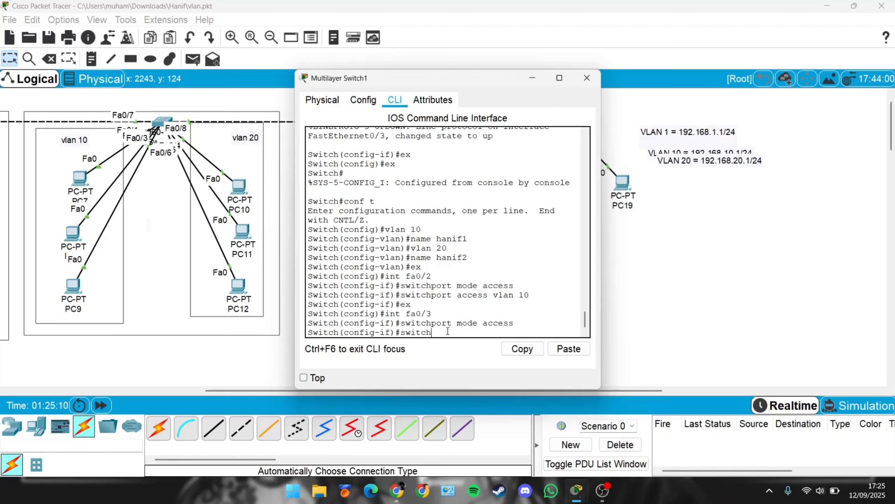
text(port access vlan 20)
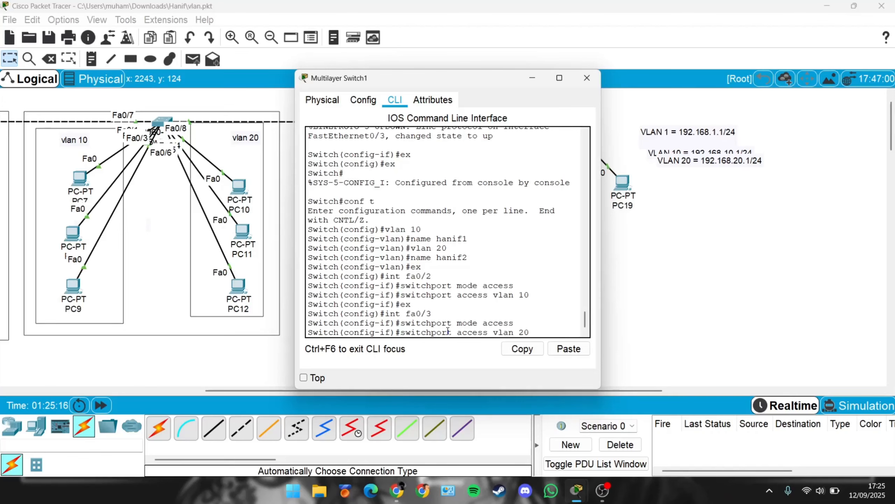
key(Return)
text(ex)
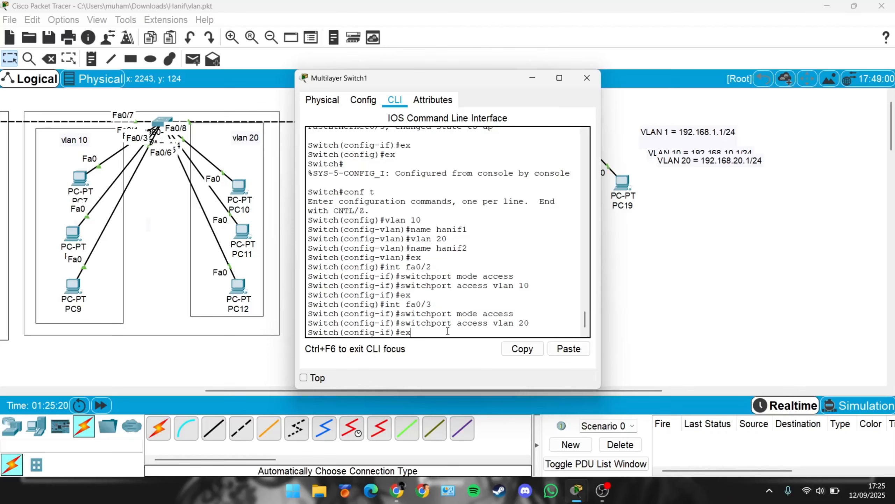
key(Return)
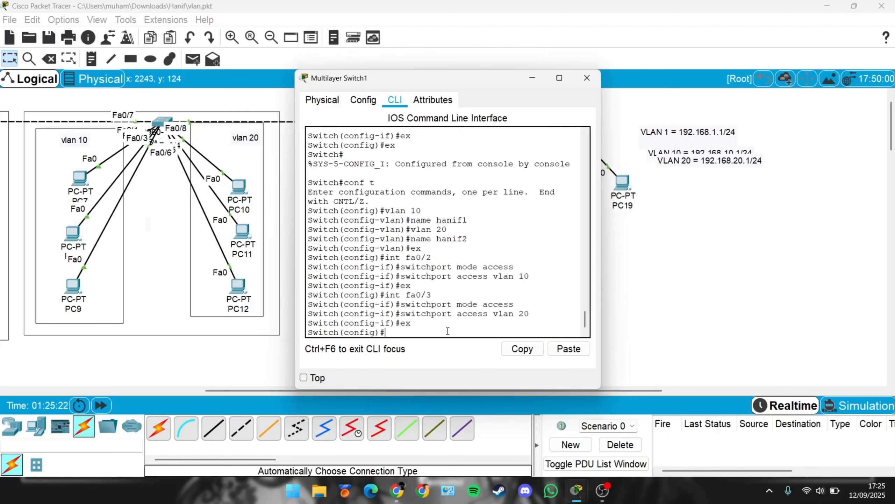
Step: Display the VLAN brief table, examine the VLAN 10 and VLAN 20 port assignments, and close the switch window
text(don)
key(BackSpace)
text(show vlan brief)
key(Return)
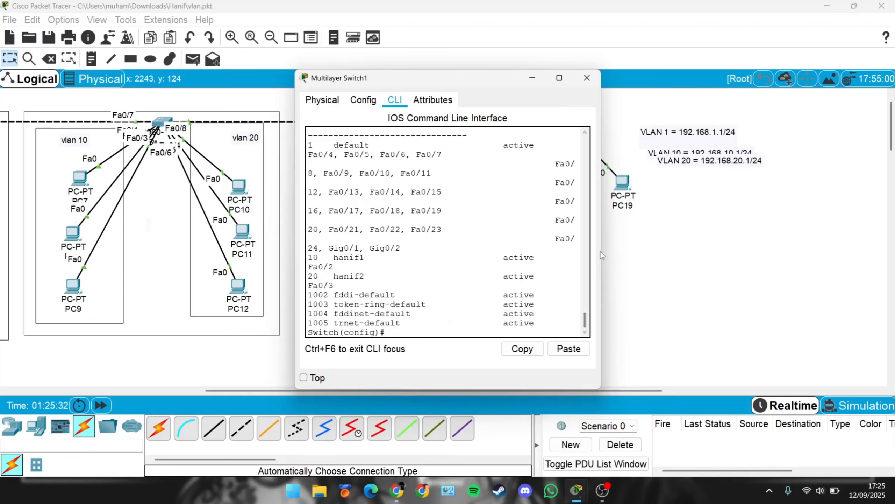
drag(601, 251, 692, 249)
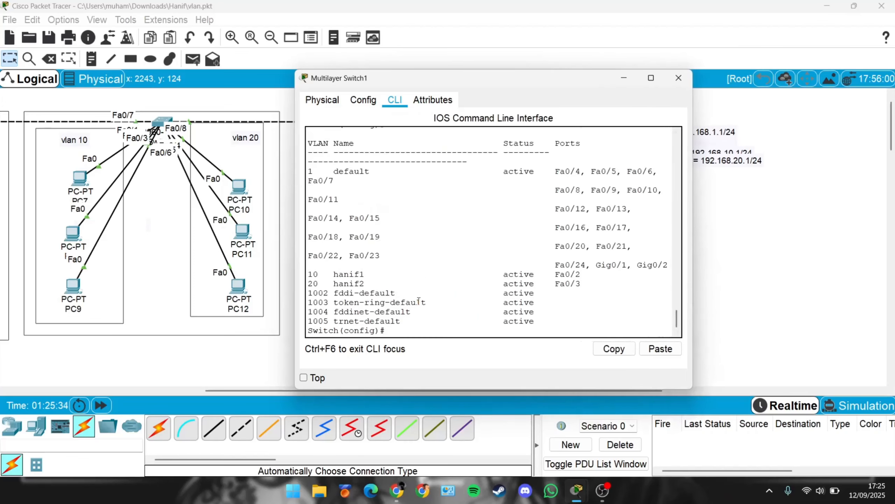
drag(334, 274, 581, 275)
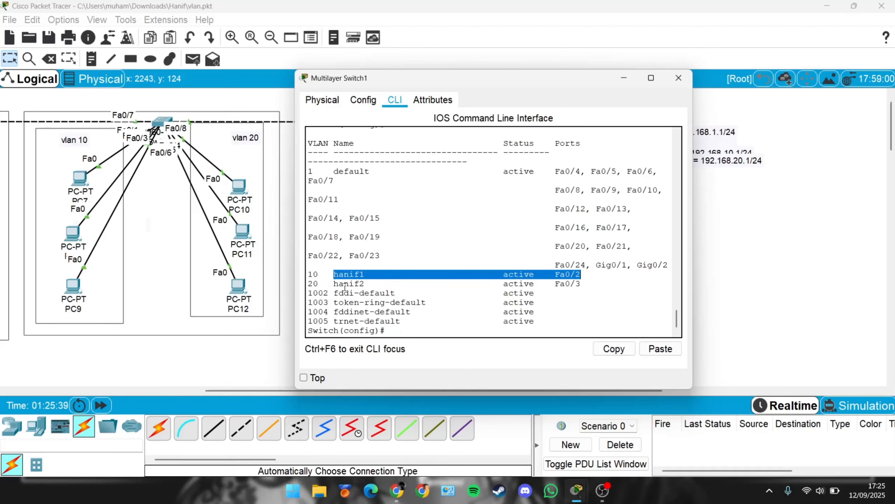
drag(344, 284, 582, 275)
click(679, 78)
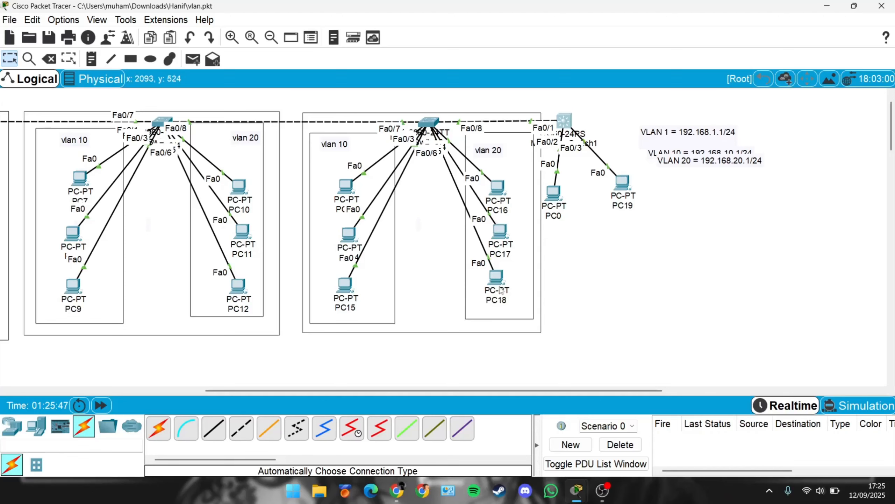
Step: Reopen the multilayer switch CLI and give interface VLAN 10 the IP address 192.168.10.1 with mask 255.255.255.0
mouse_move(556, 216)
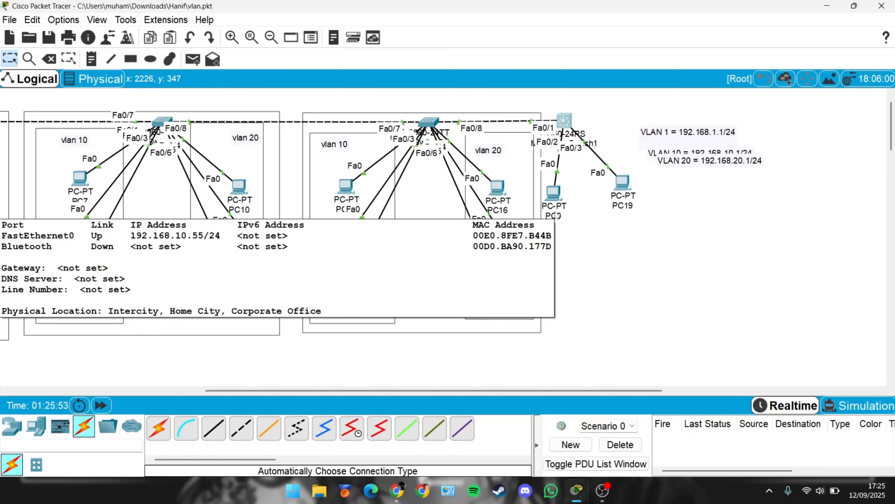
click(567, 121)
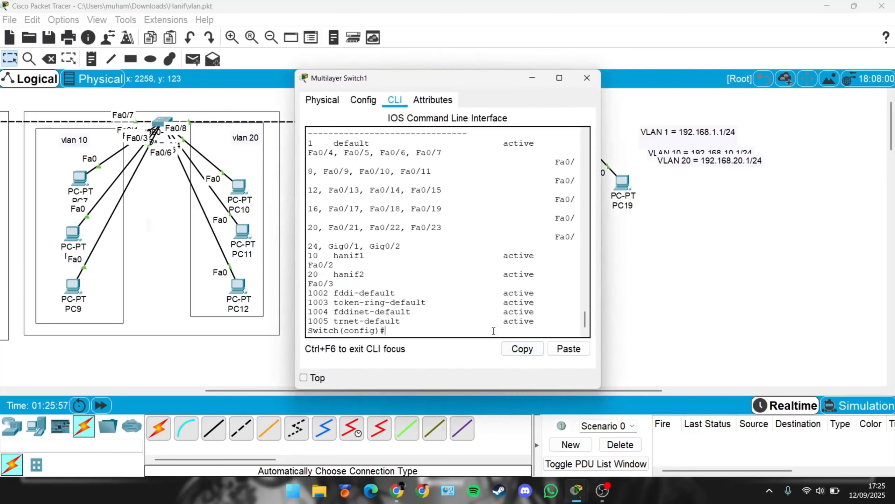
text(ip)
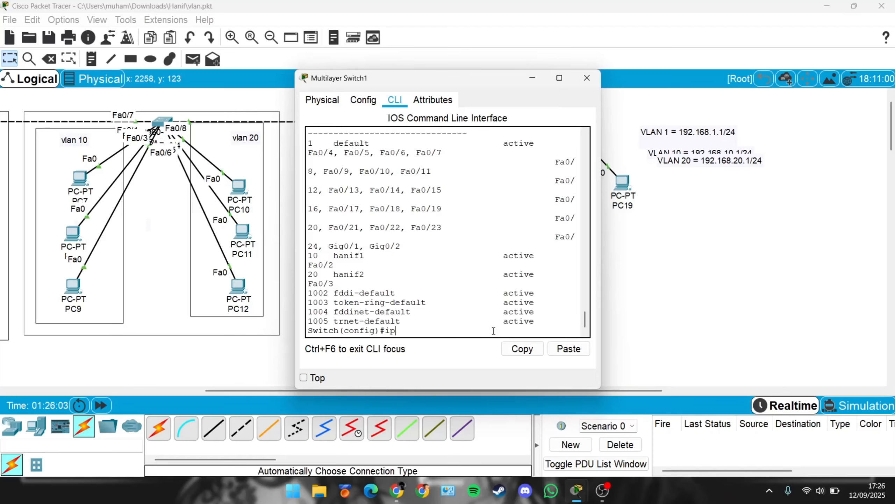
key(BackSpace)
key(BackSpace)
text(int)
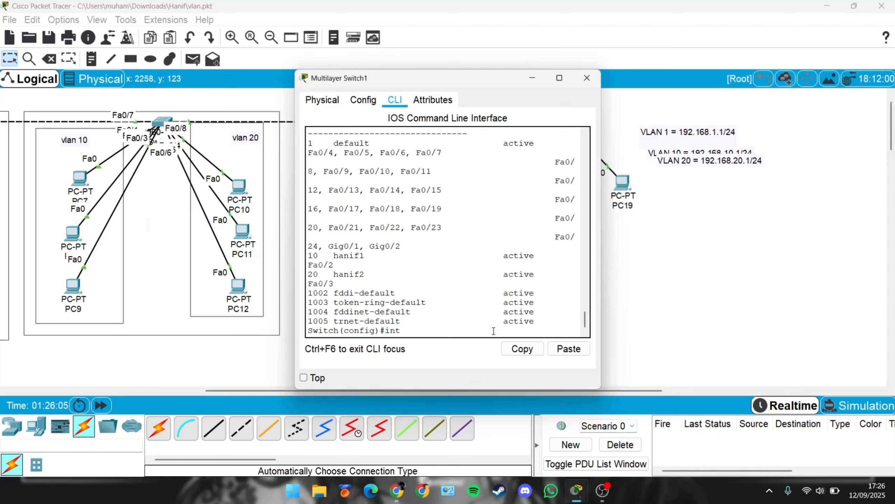
text( vlan 10)
key(Return)
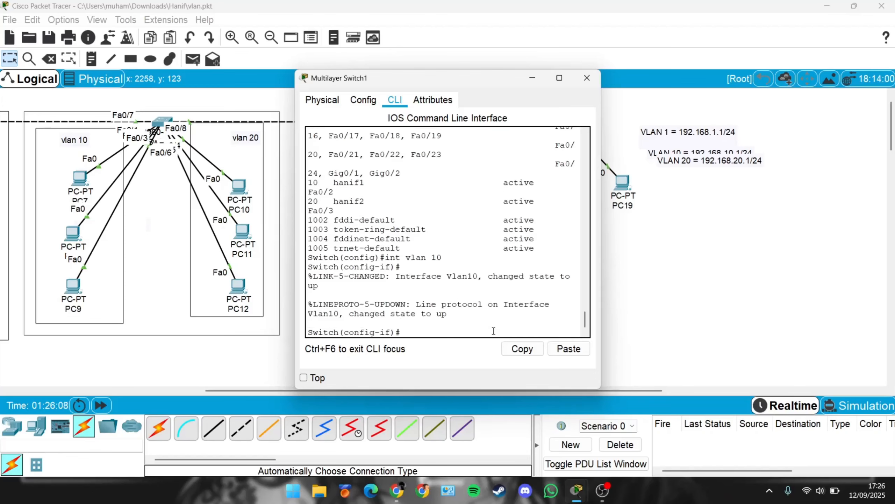
text(ip)
key(Tab)
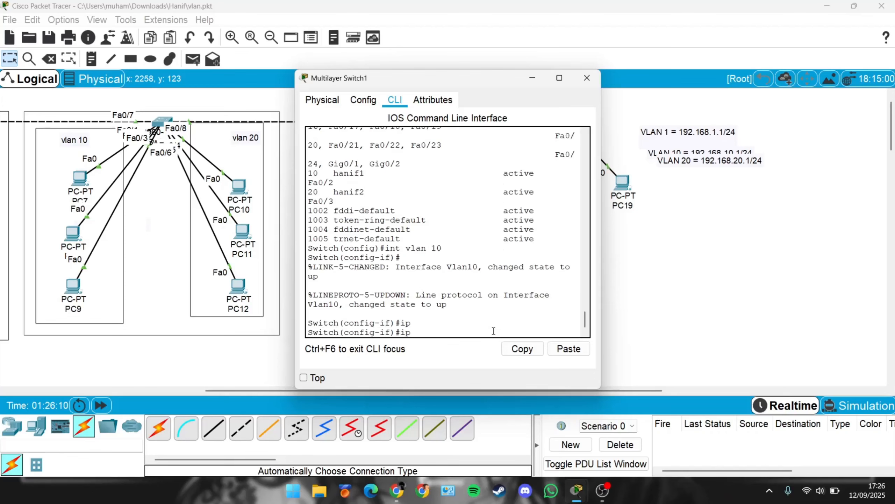
key(Tab)
text(a)
key(Tab)
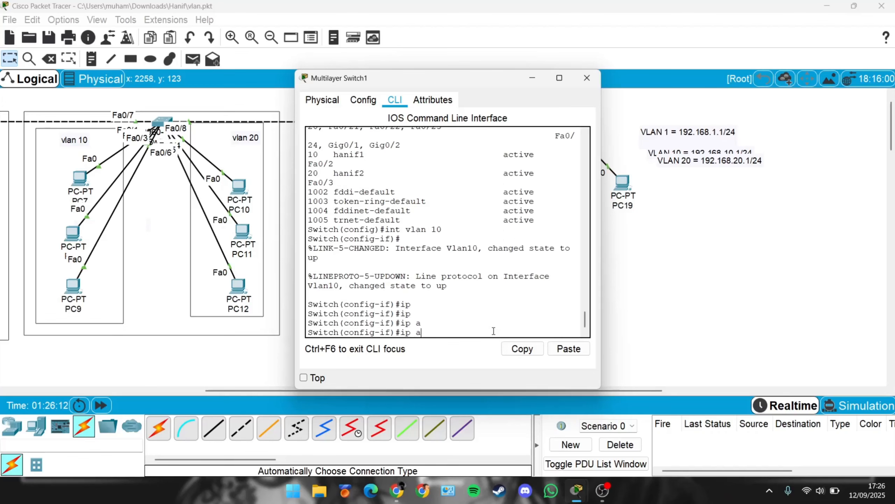
text(dd)
key(Tab)
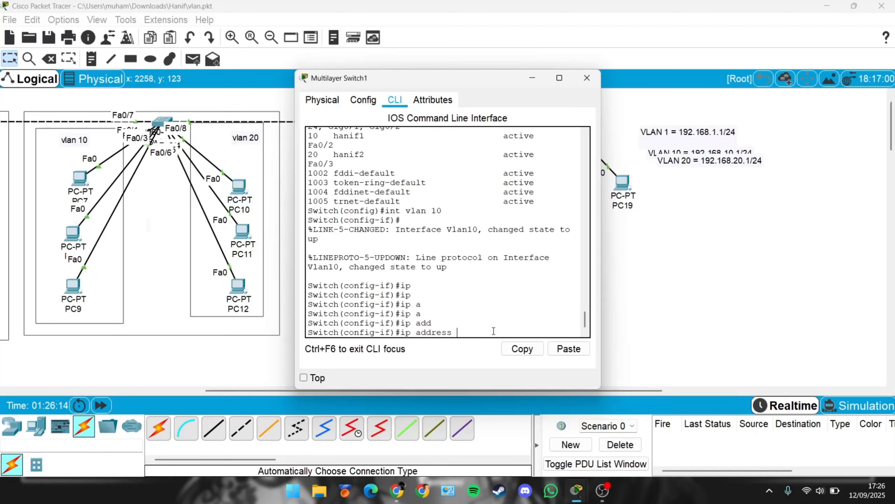
text(1)
text(192.168)
text(.10.1)
text(.)
text(255)
text(.255.25)
text(5.)
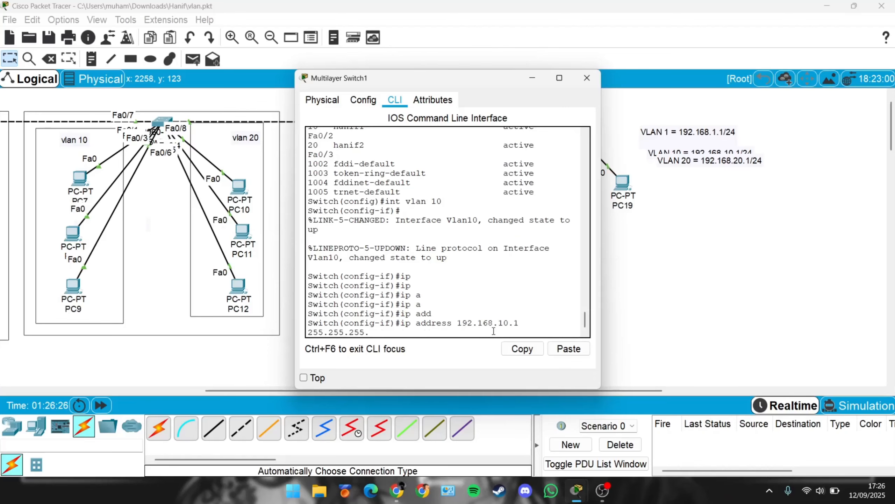
text(0)
key(Return)
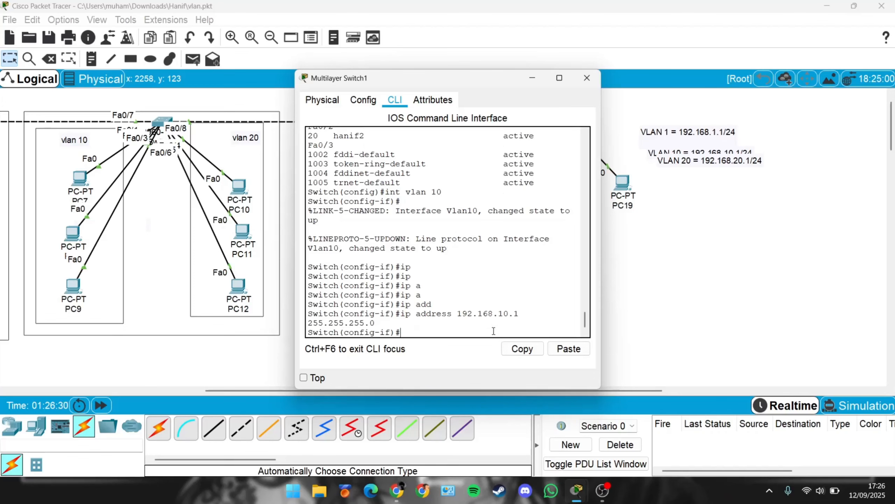
Step: Give interface VLAN 20 the IP address 192.168.20.1 with mask 255.255.255.0
text(ex)
key(Return)
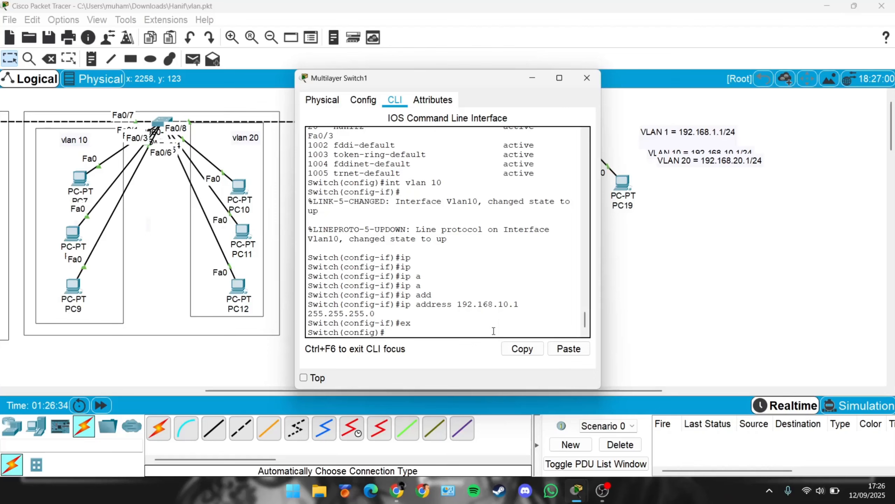
text(int vlan 20)
key(Return)
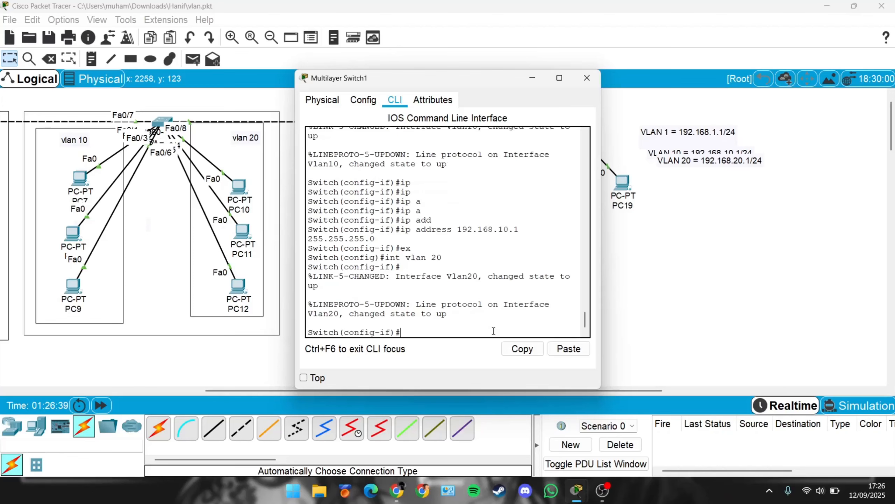
text(ip ad)
key(Tab)
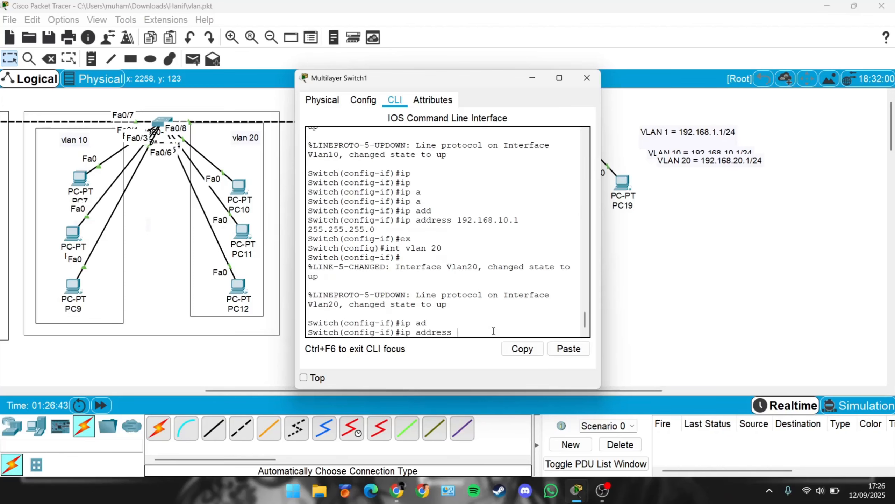
text(192.168.20.1 255.255.25)
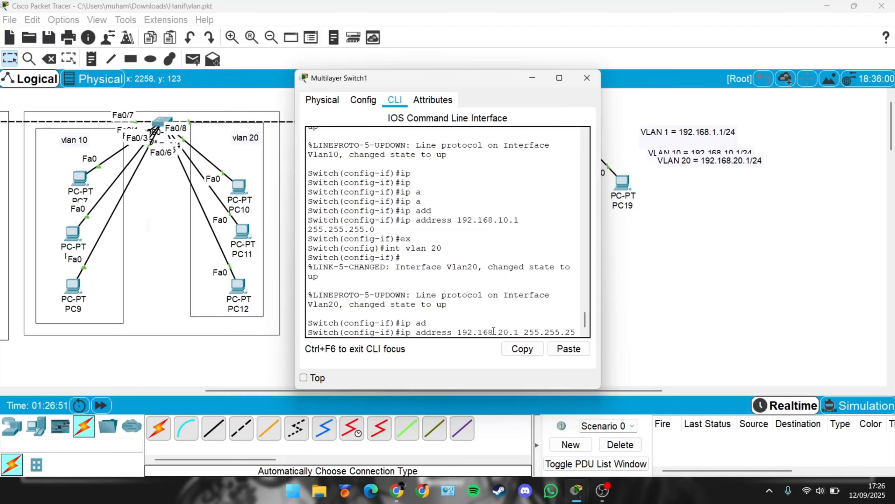
text(5..\)
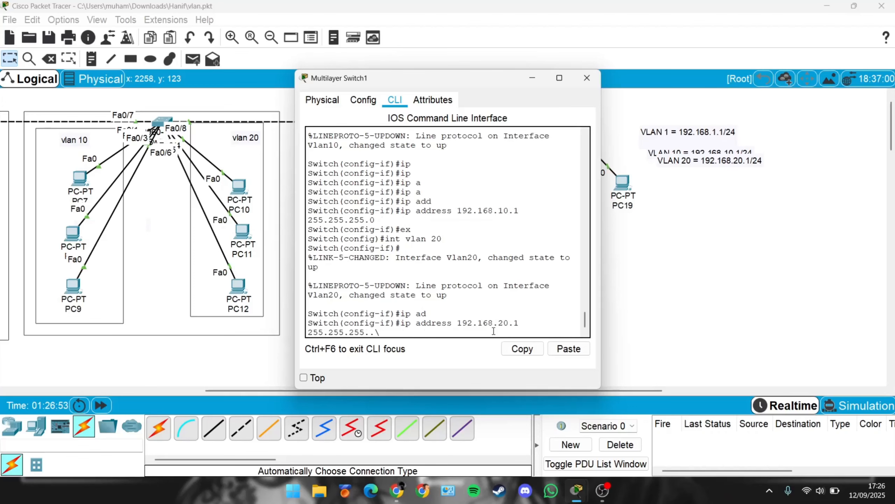
key(BackSpace)
key(BackSpace)
text(0)
key(Return)
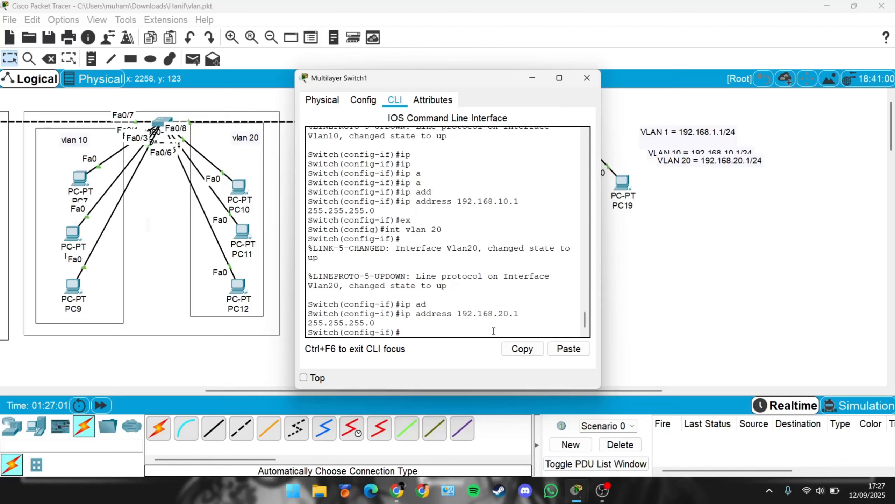
Step: Display the IP interface brief summary from interface mode and page through the output
text(do show i)
text(nt brief)
key(Return)
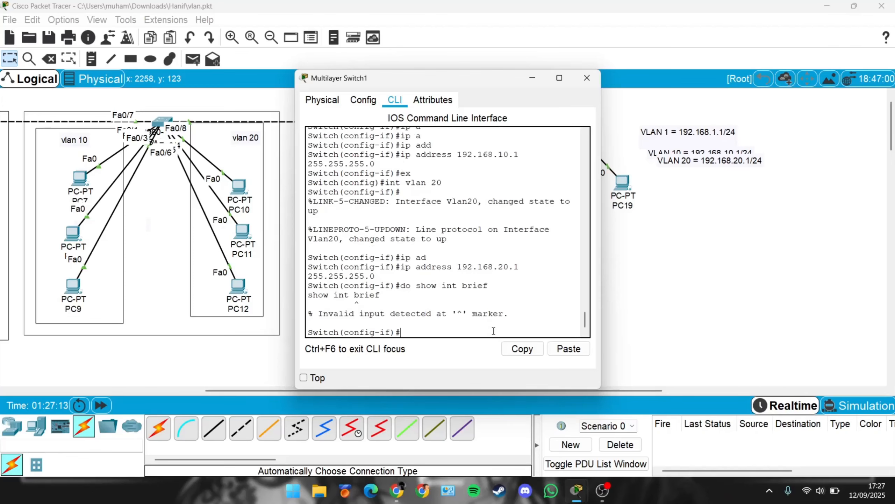
text(do show ip int brief)
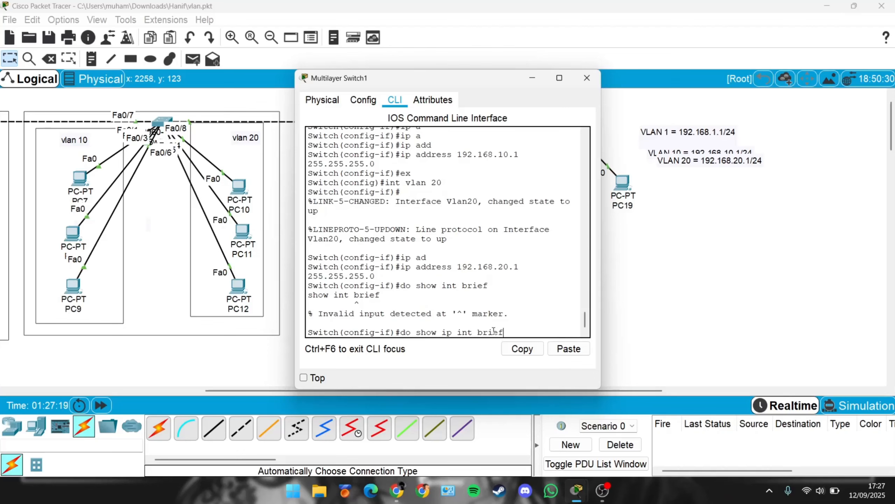
key(Return)
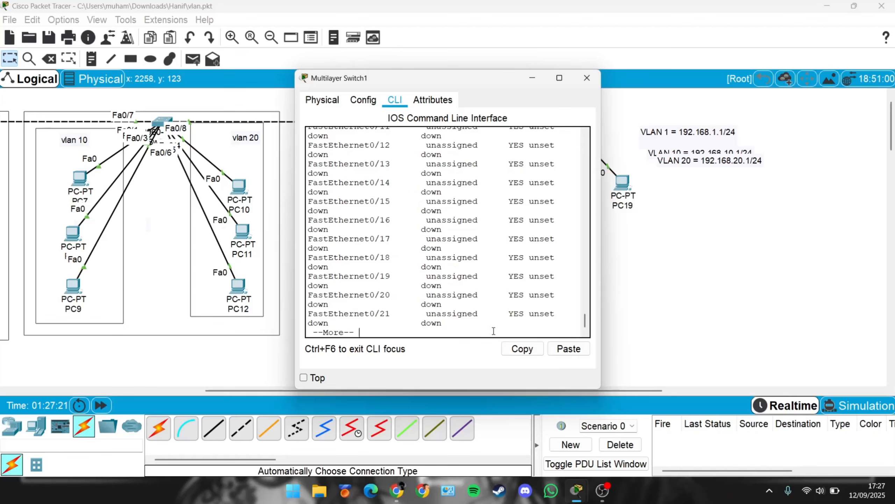
key(space)
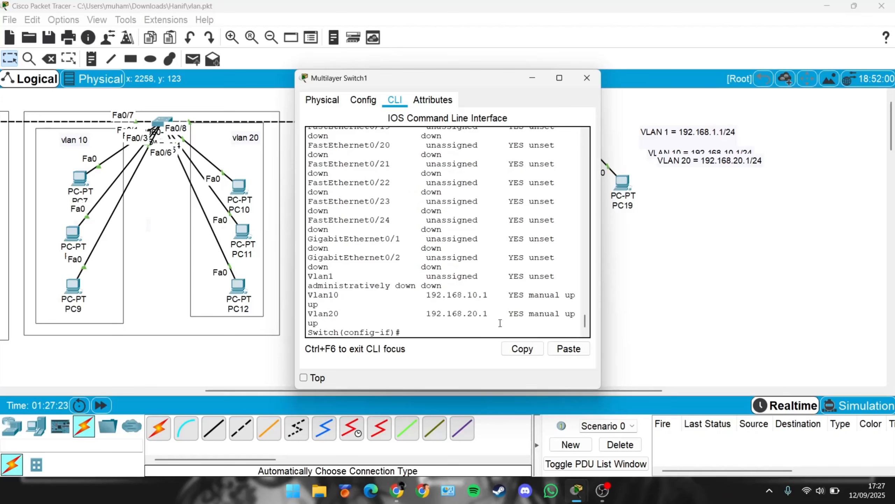
Step: Enlarge the CLI window and examine the Vlan10 and Vlan20 address lines in the summary
drag(601, 251, 743, 235)
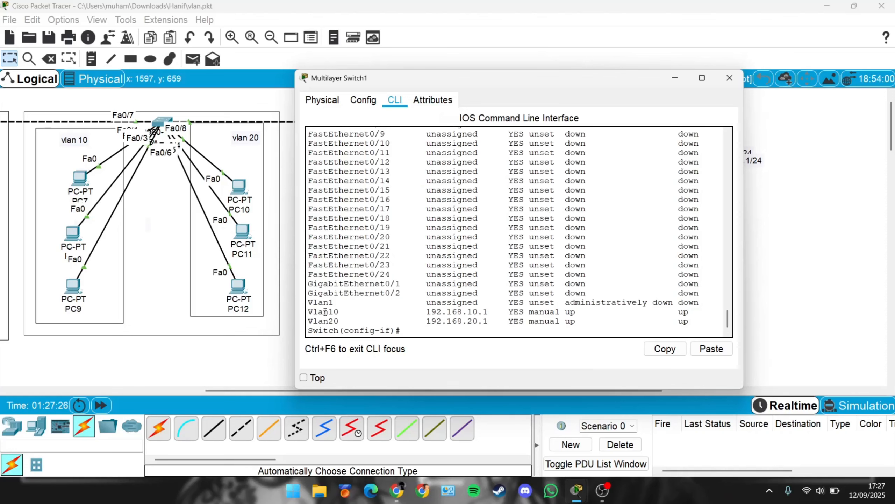
drag(324, 312, 492, 312)
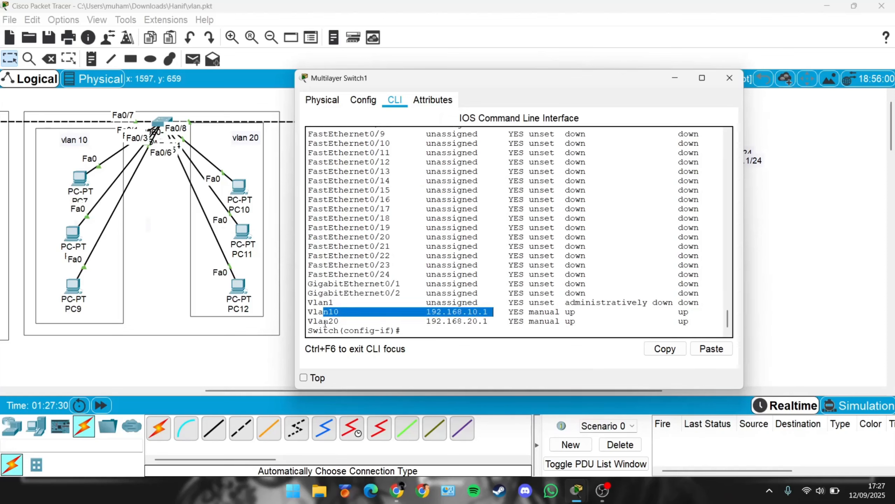
drag(325, 322, 498, 322)
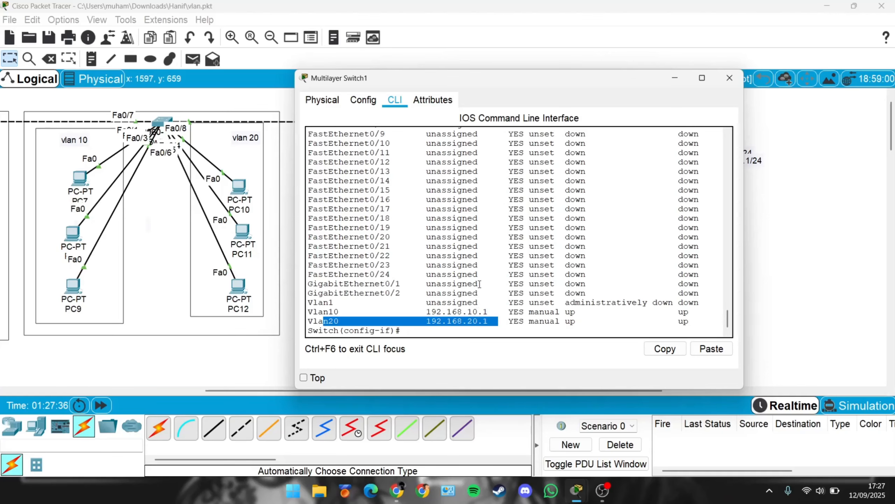
click(714, 80)
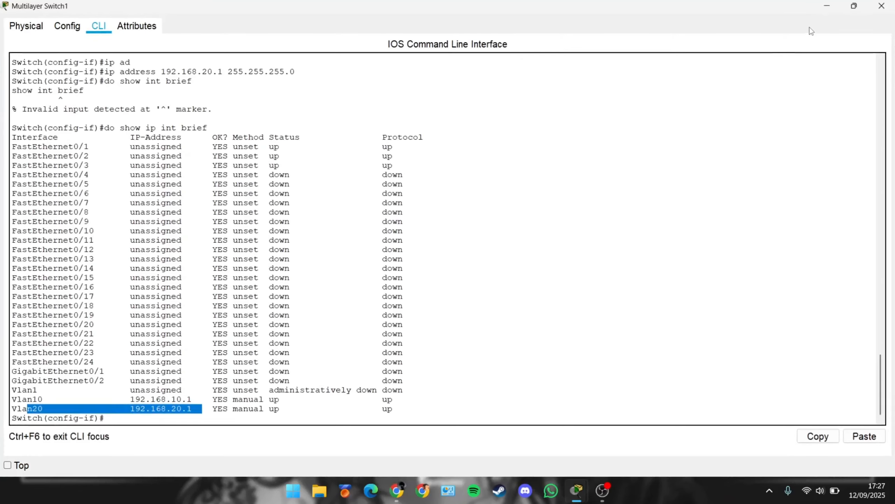
Step: Reopen the multilayer switch CLI and bring interface VLAN 1 up with no shutdown
click(827, 7)
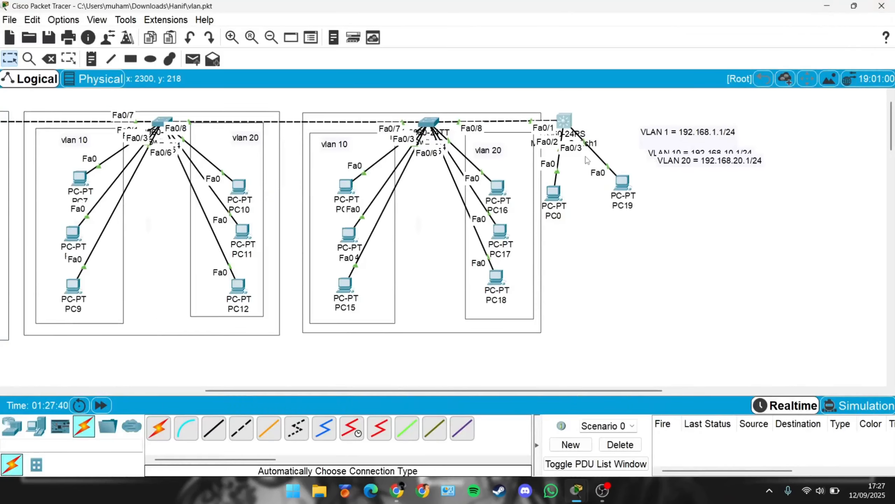
click(565, 121)
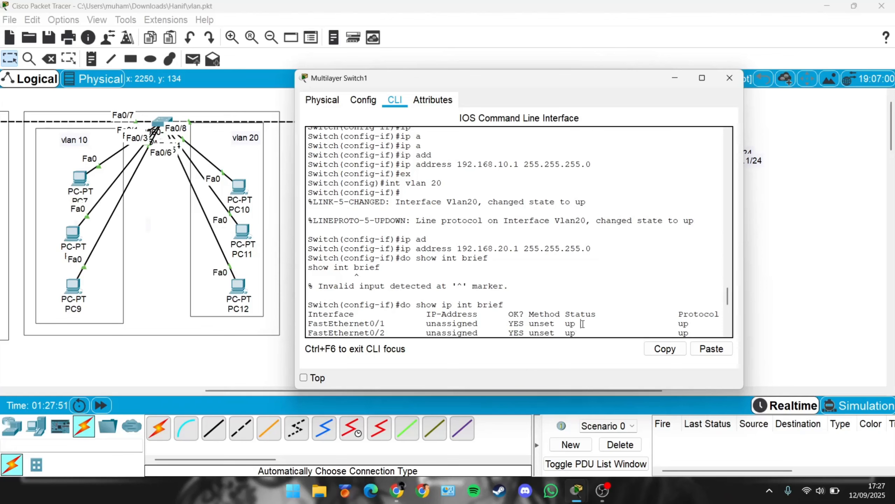
key(Return)
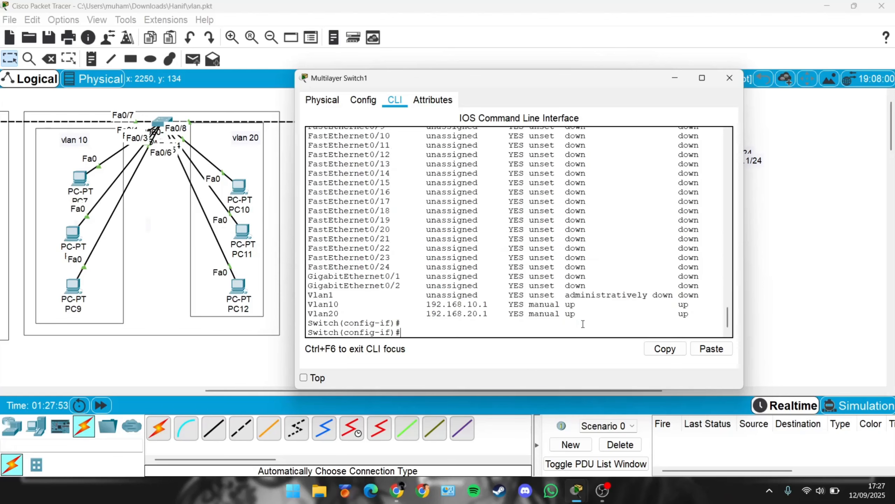
text(int vlan 1)
key(Return)
text(n)
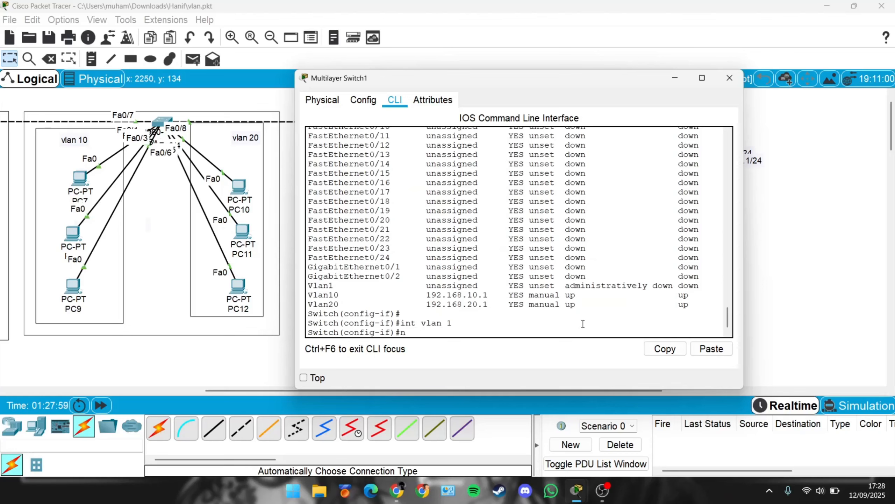
text(o shut)
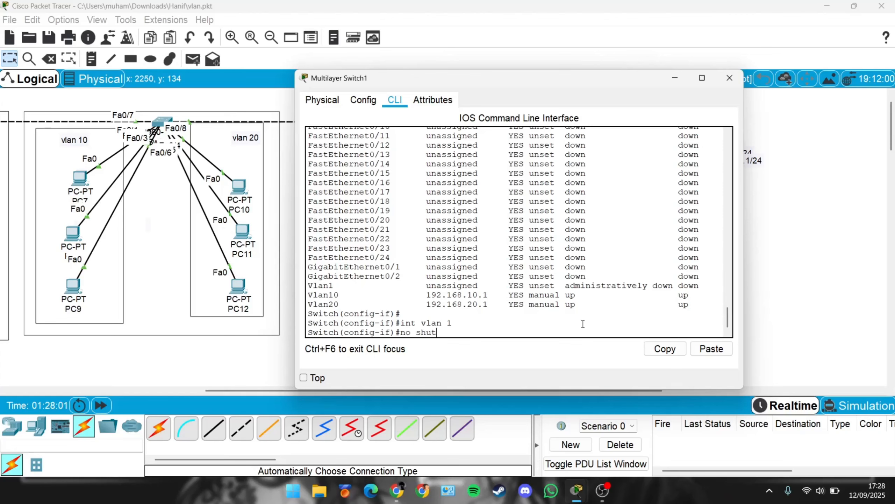
text(down)
key(Return)
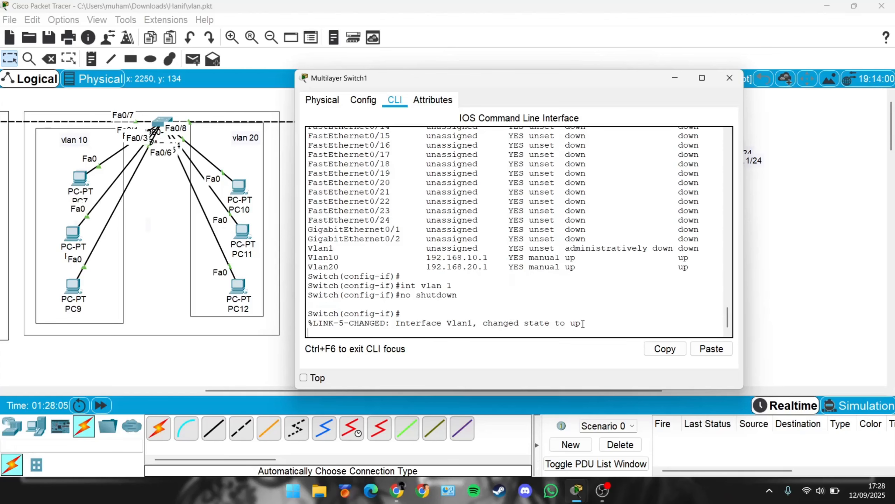
key(Return)
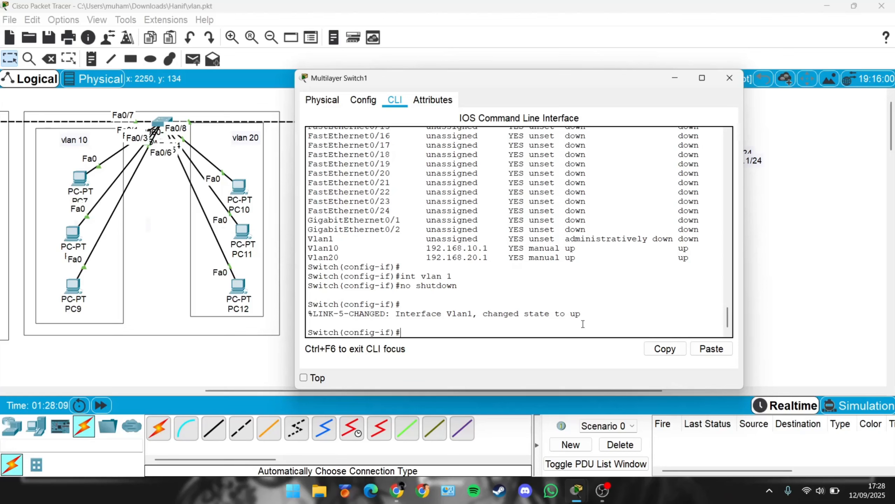
Step: Highlight the Vlan1 summary line and the int vlan 1 command, then try to show the IP interface brief summary
drag(323, 238, 633, 229)
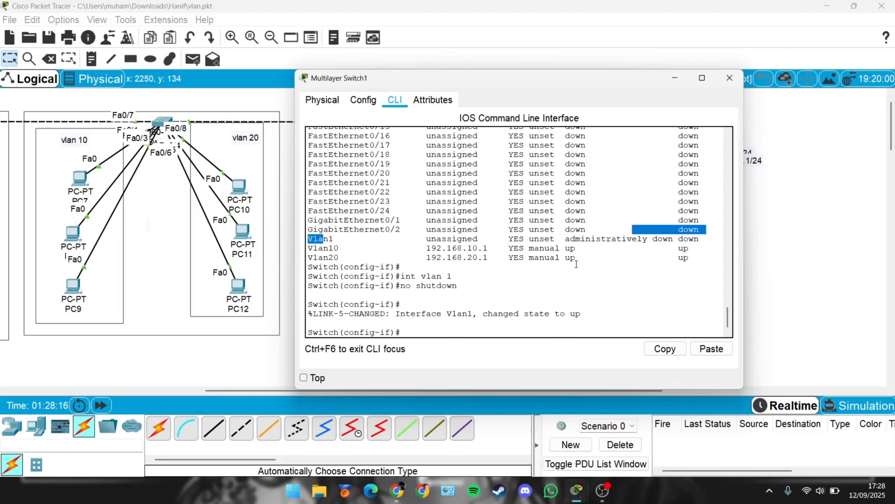
click(435, 335)
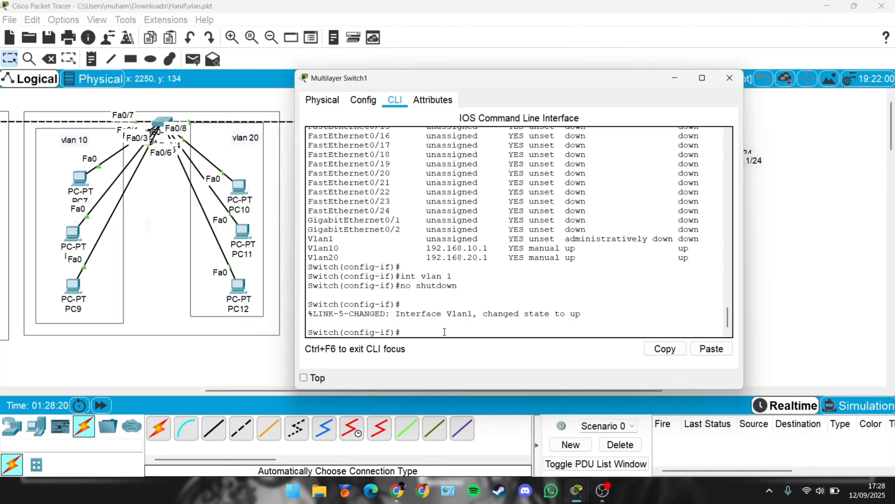
drag(408, 277, 460, 274)
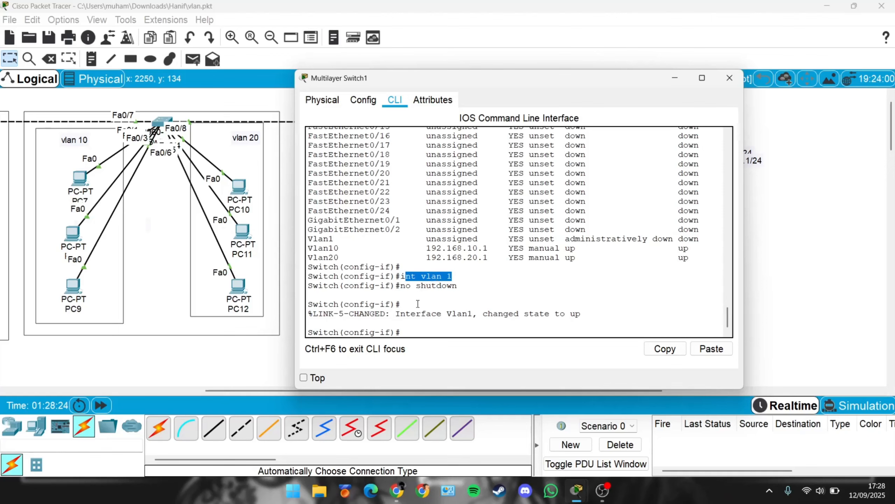
click(418, 332)
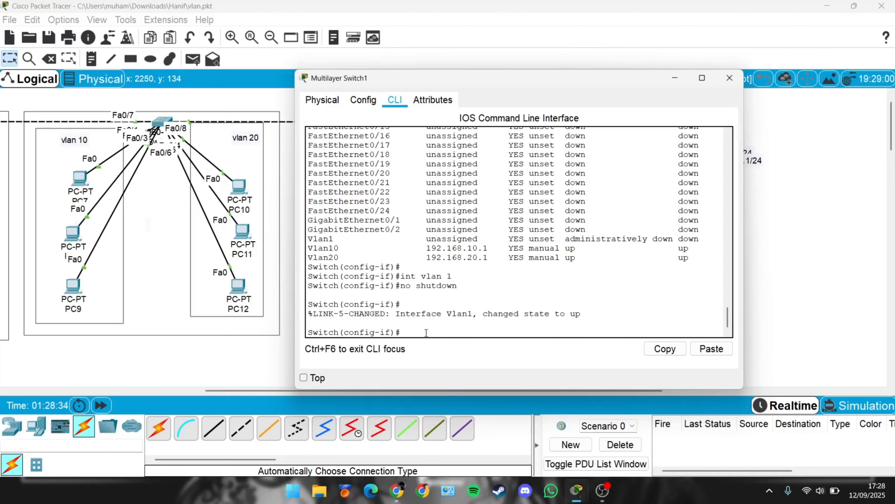
text(do  show ip int brieef)
key(Return)
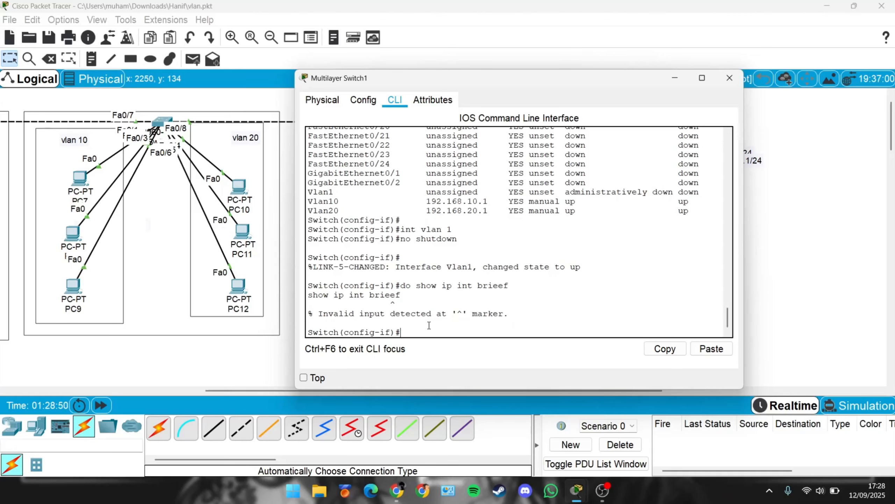
Step: Recall the command, correct it to do show ip int brief, run it, and highlight the Vlan1 status line
key(Up)
key(BackSpace)
key(BackSpace)
text(f)
key(Return)
key(space)
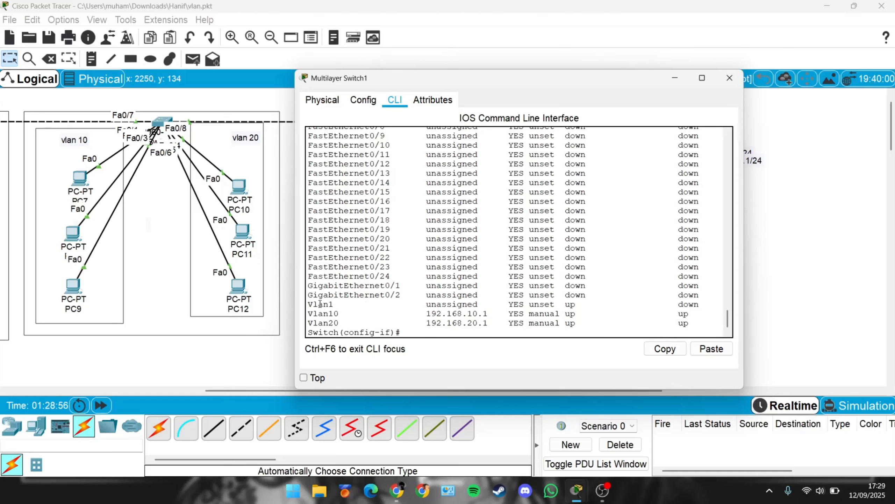
drag(320, 304, 583, 307)
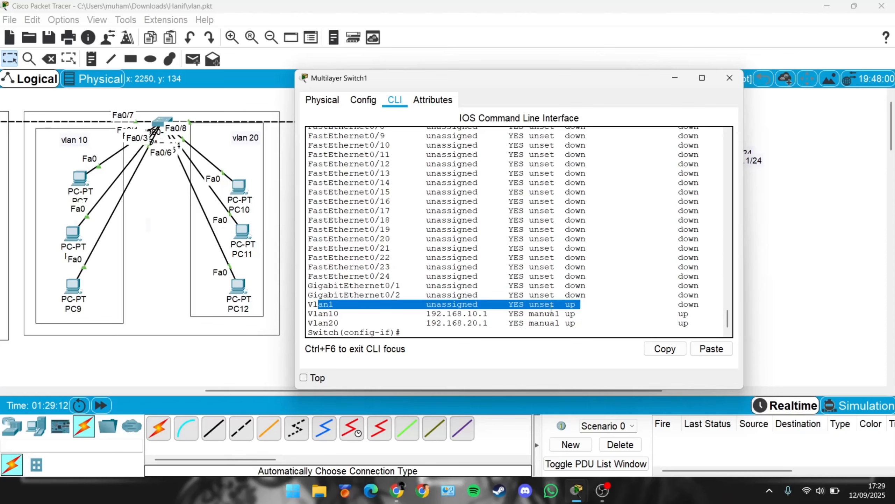
Step: Close and reopen the multilayer switch CLI, then highlight Vlan1's unassigned address in the interface summary
click(729, 77)
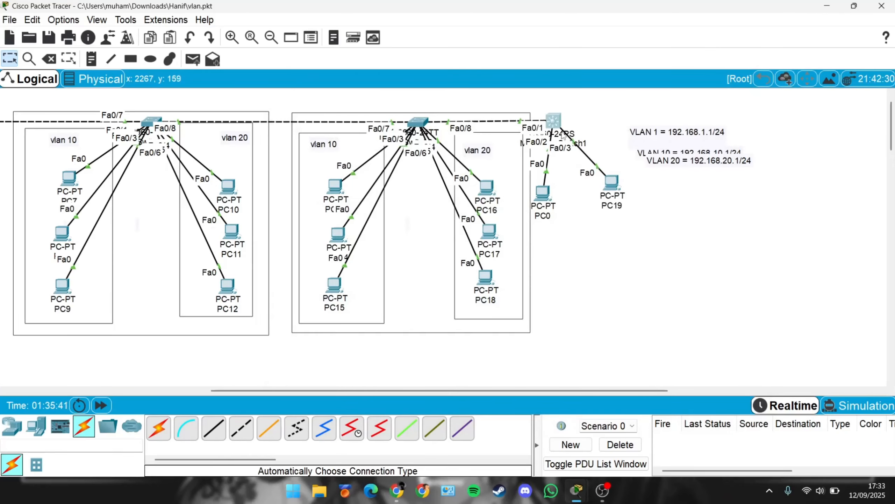
click(556, 122)
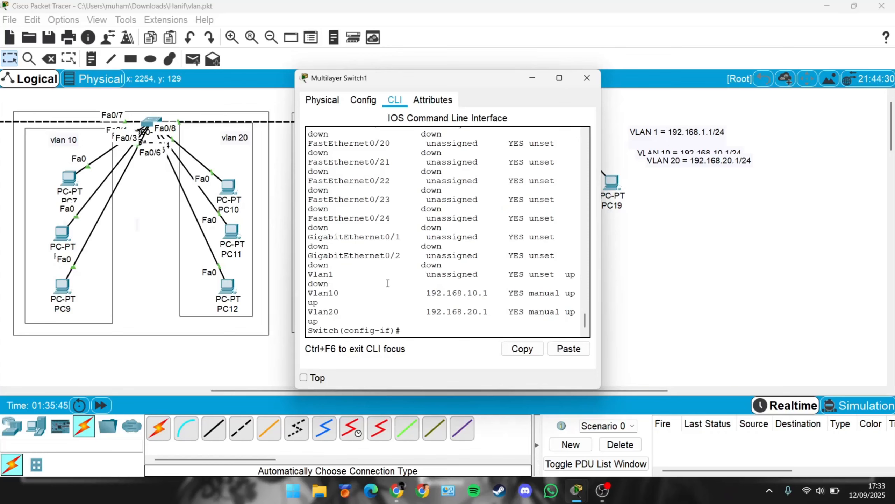
drag(426, 274, 488, 275)
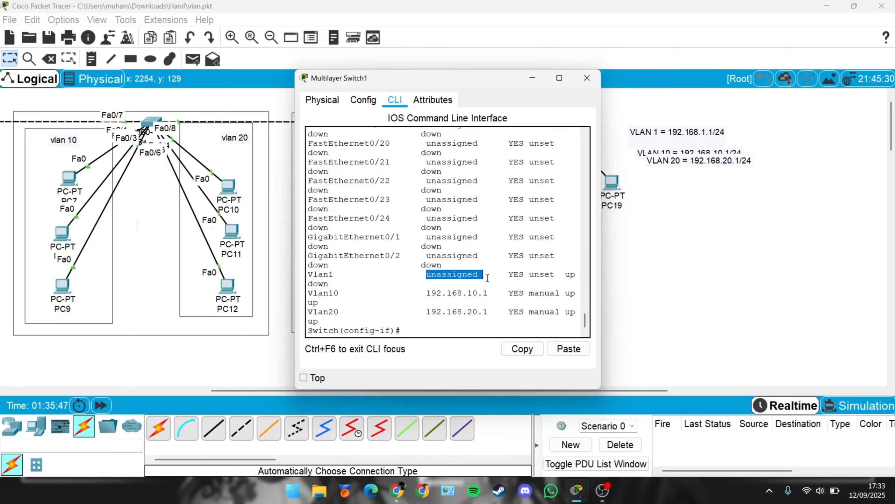
click(447, 325)
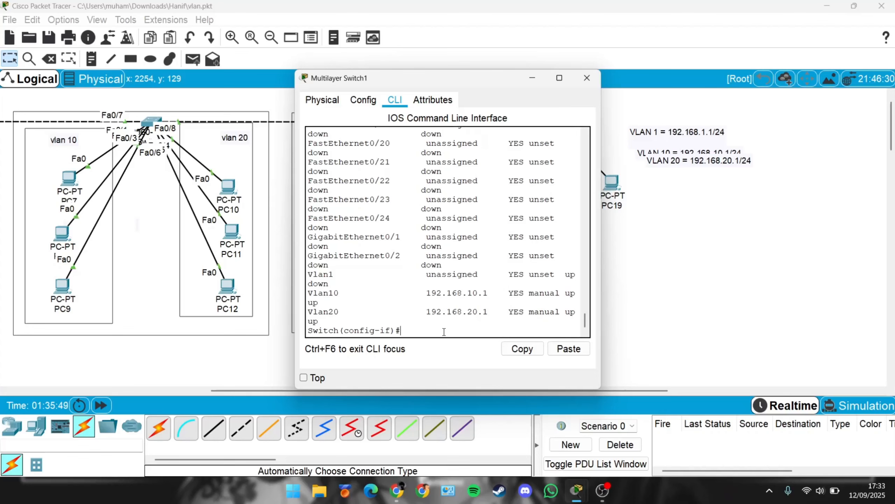
key(Return)
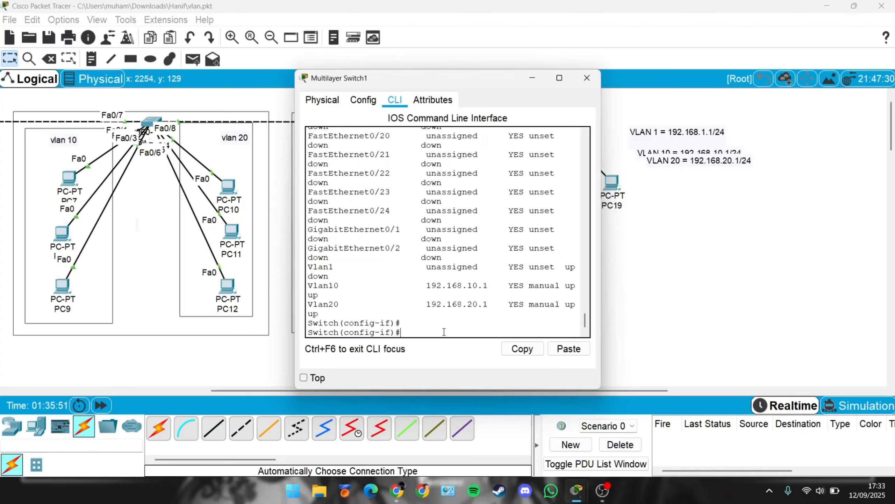
Step: Enter interface VLAN 1 and assign it IP address 192.168.1.1 with subnet mask 255.255.255.0
text(int vlan1)
key(BackSpace)
text(1)
key(Return)
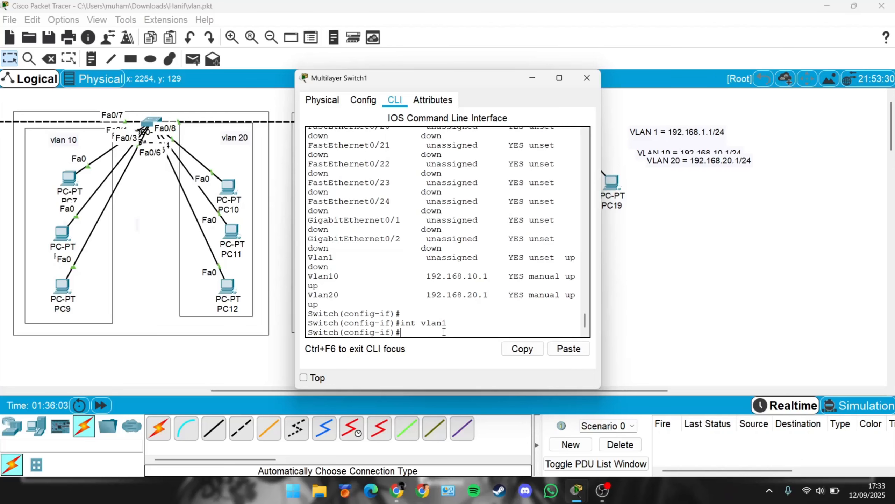
text(ip address 192.168.1.1)
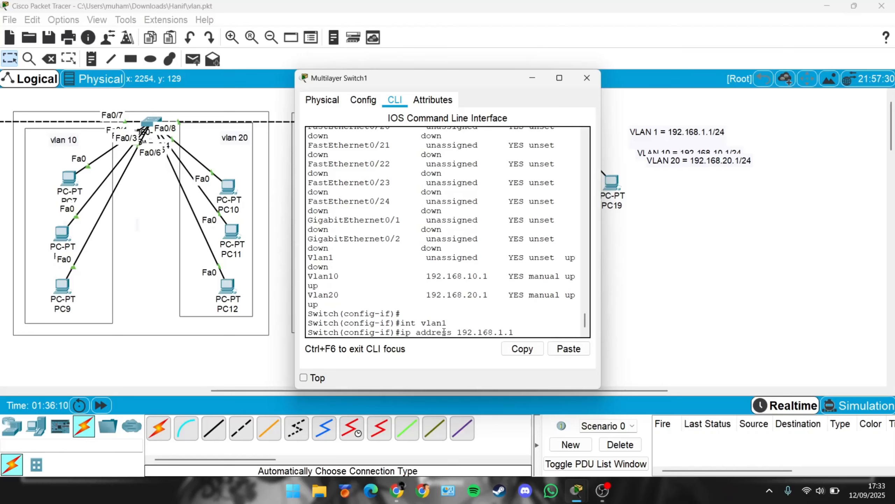
text( 255.255.255.0)
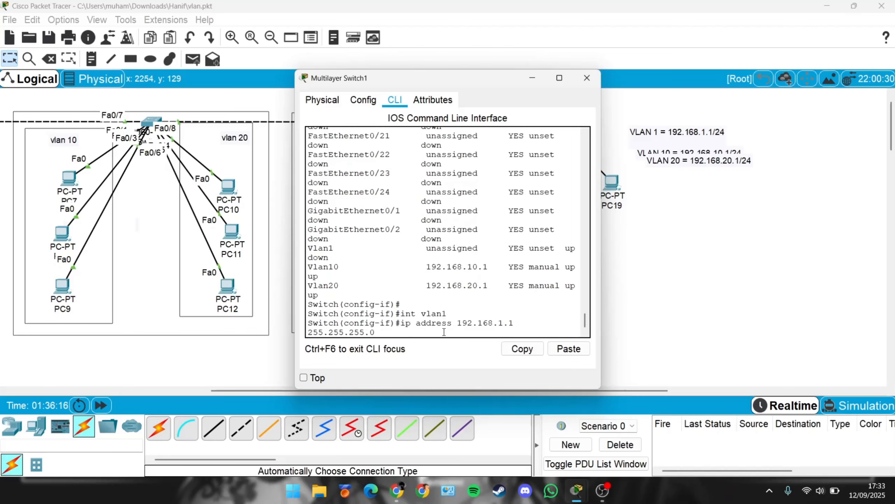
key(Return)
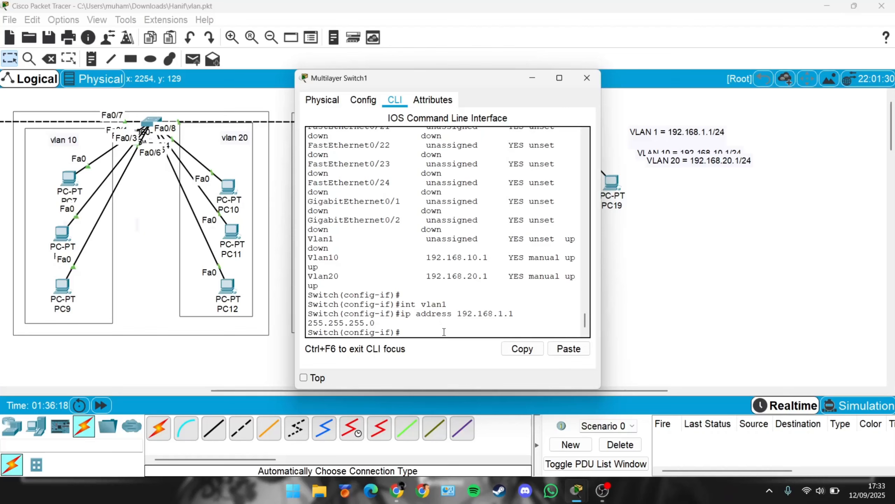
Step: Show the IP interface brief summary, enlarge the CLI, and examine the Vlan1, Vlan10 and Vlan20 address lines
text(do show ip int brief)
key(Return)
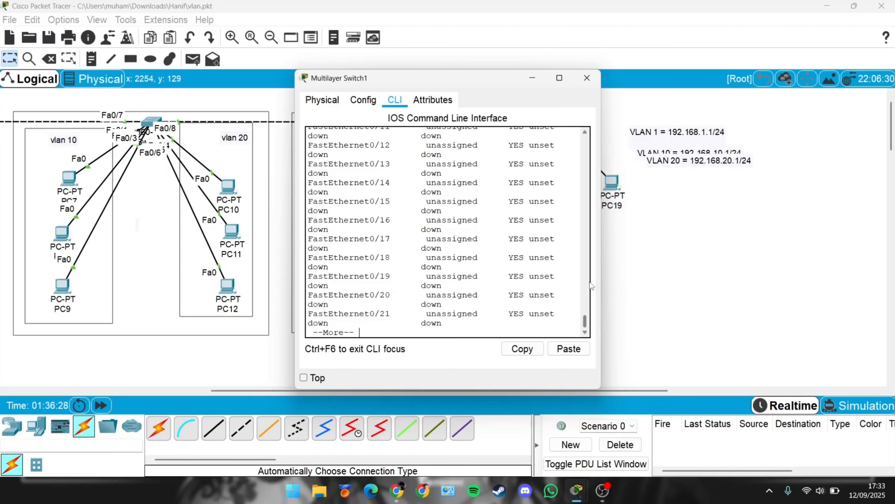
key(space)
drag(601, 276, 788, 274)
drag(410, 302, 503, 302)
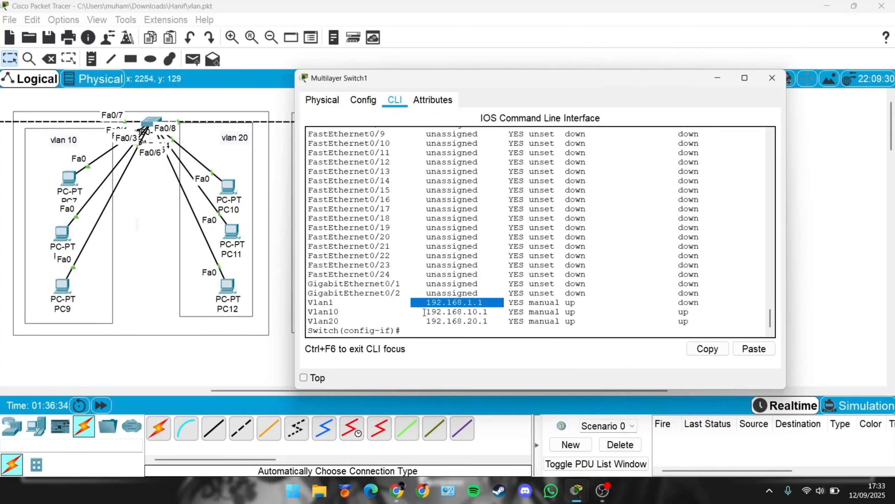
drag(422, 311, 508, 312)
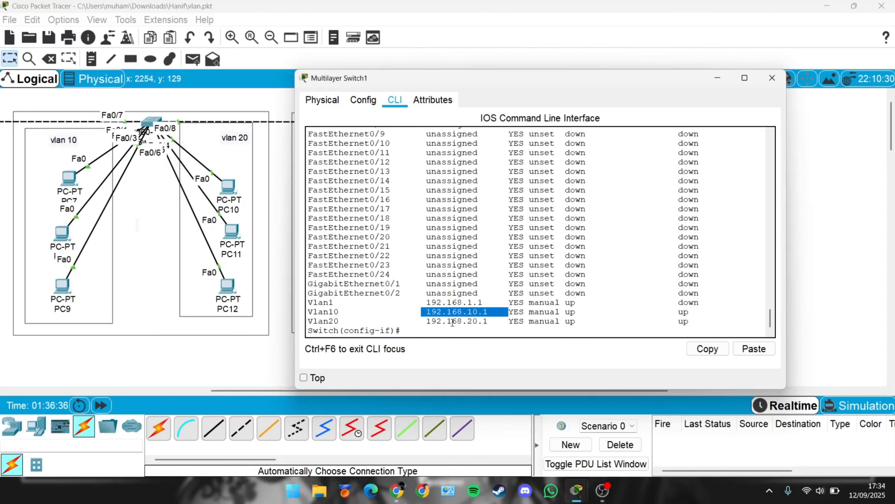
drag(422, 321, 534, 322)
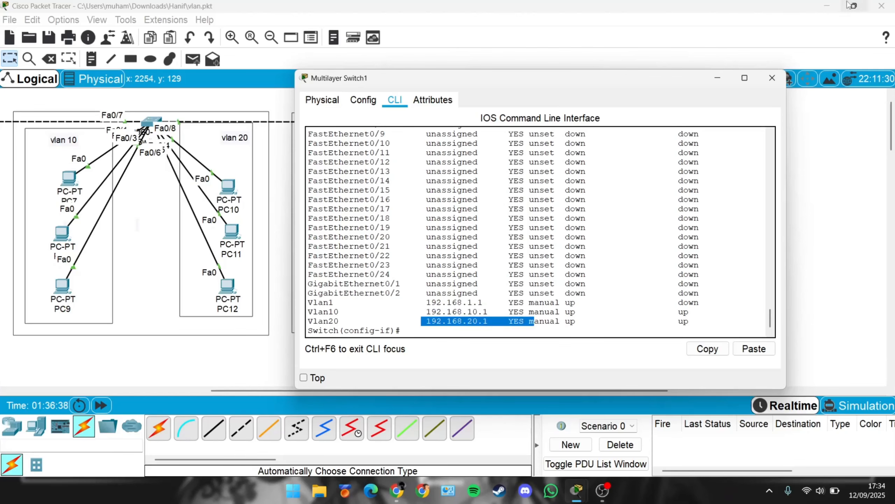
click(772, 77)
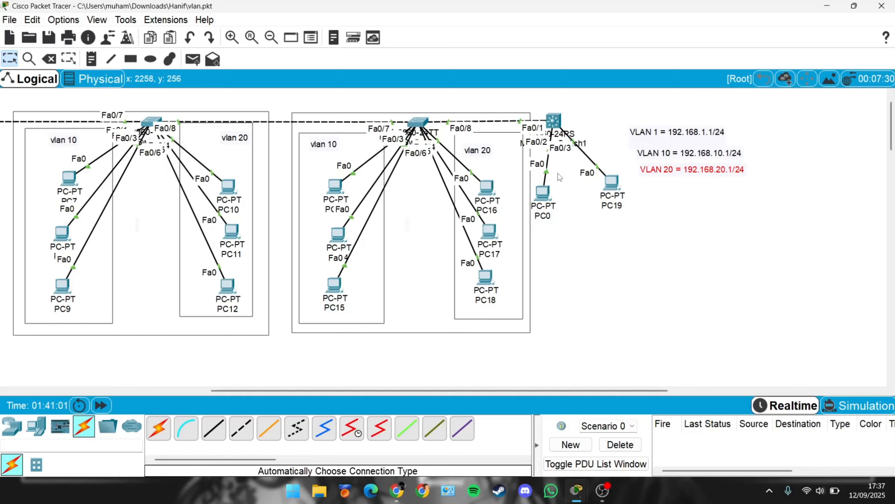
Step: Reopen the multilayer switch CLI, display the routing table with do show ip route, and examine its output
click(554, 121)
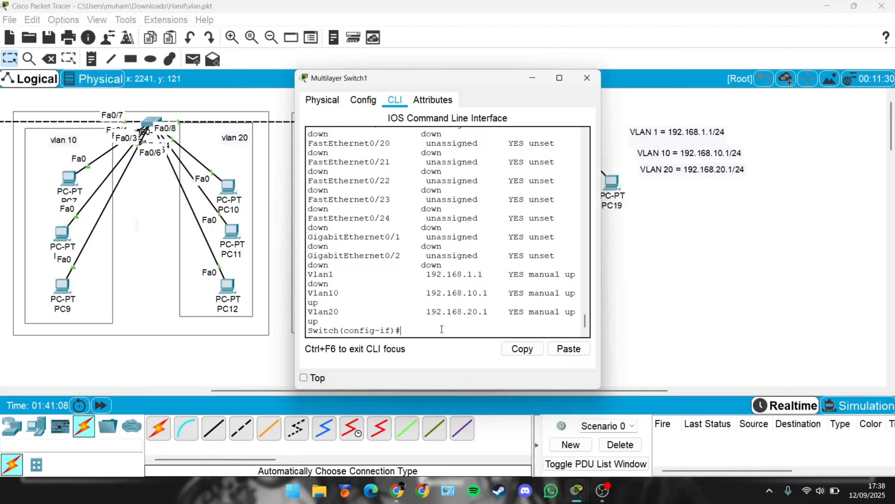
text(do show ip)
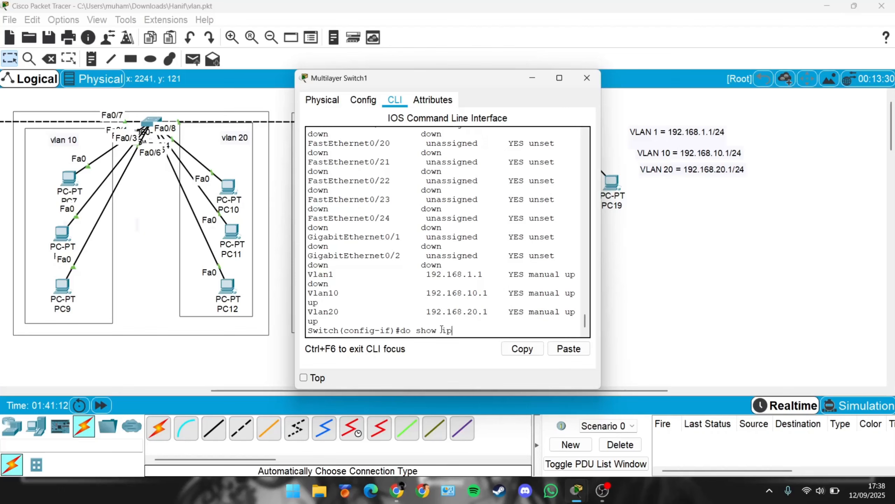
text( route)
key(Return)
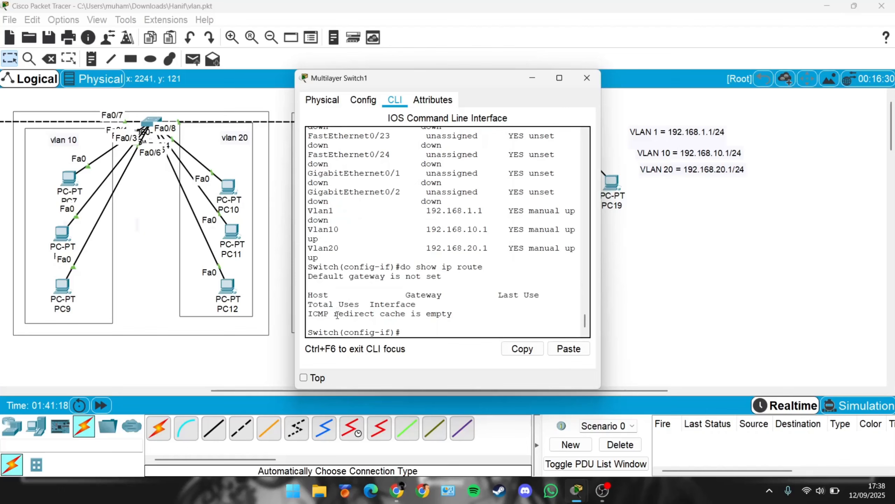
drag(323, 313, 442, 314)
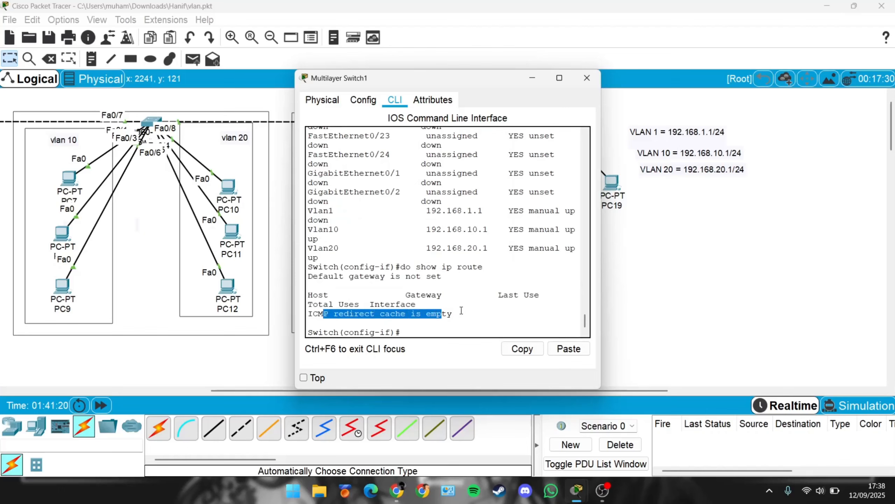
click(435, 330)
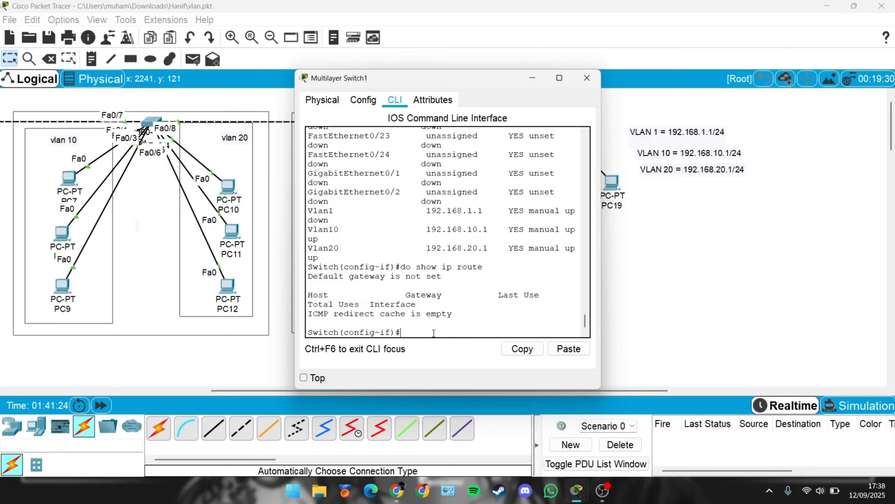
Step: Enable IP routing on the multilayer switch with the ip routing command
text(ip routing)
key(Return)
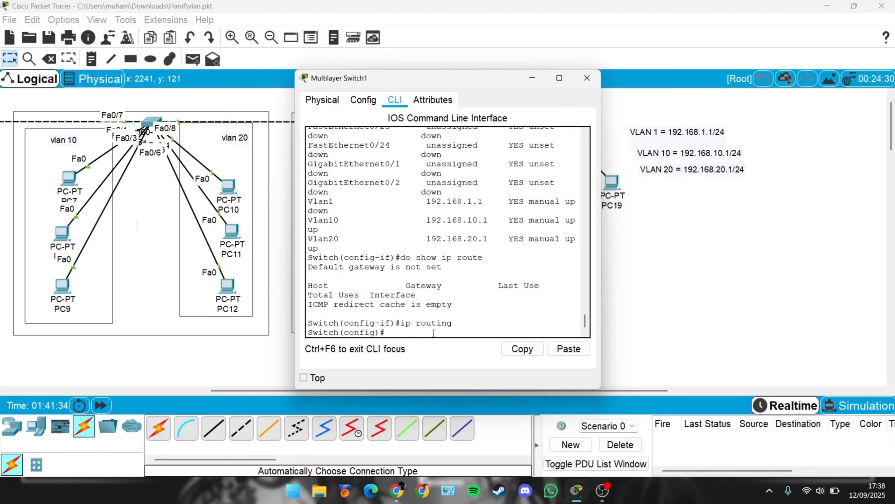
Step: Display the routing table again, enlarge the CLI to read the connected Vlan10 and Vlan20 routes, and close it
text(do show ip route)
key(Return)
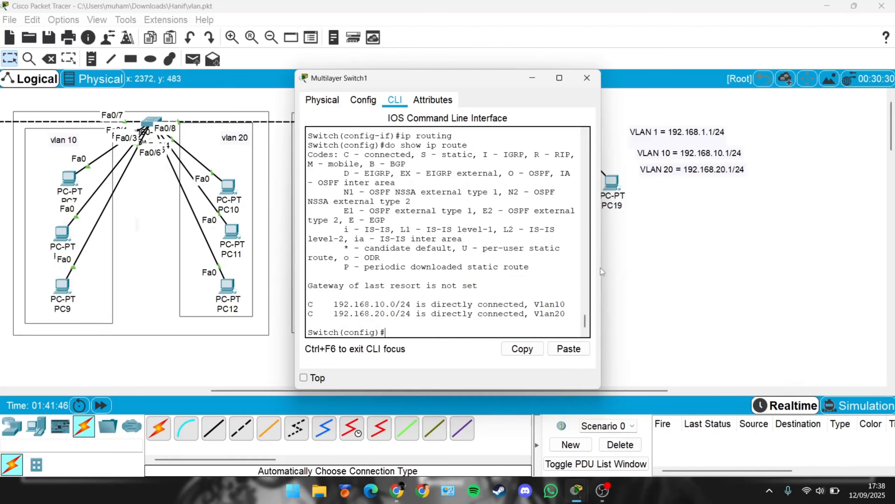
drag(601, 268, 786, 267)
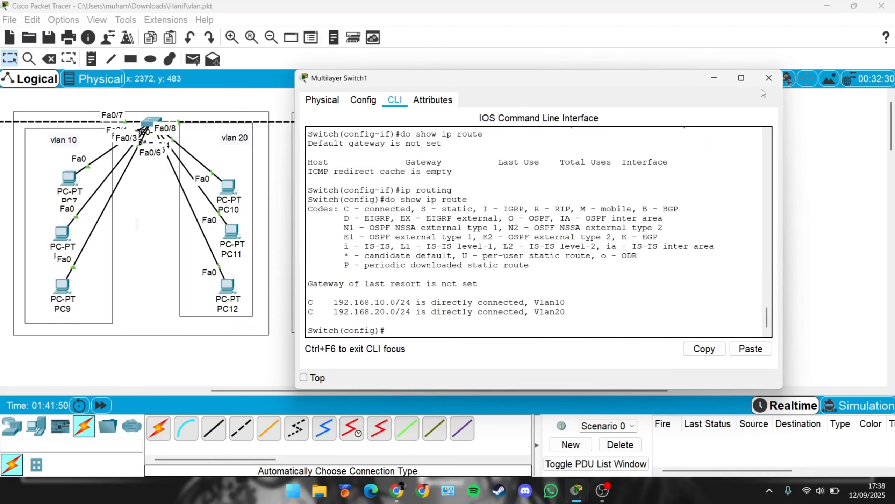
click(769, 77)
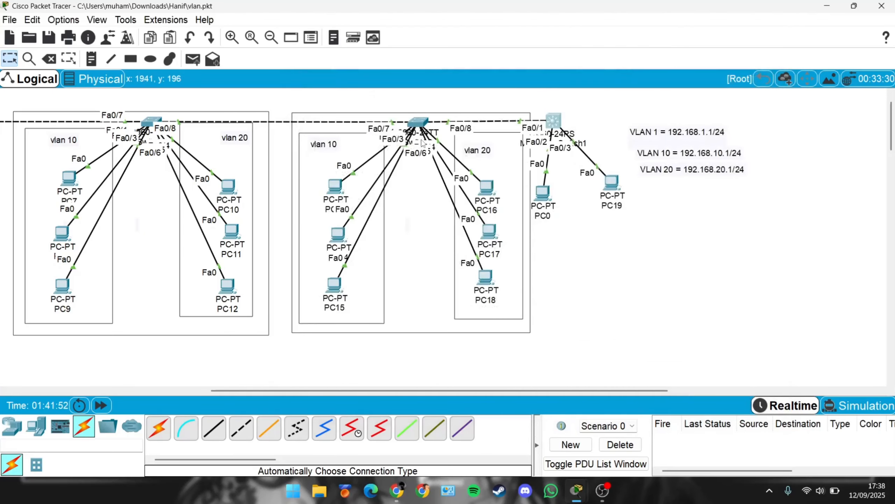
Step: Send a simple PDU from PC16 to PC0
click(193, 59)
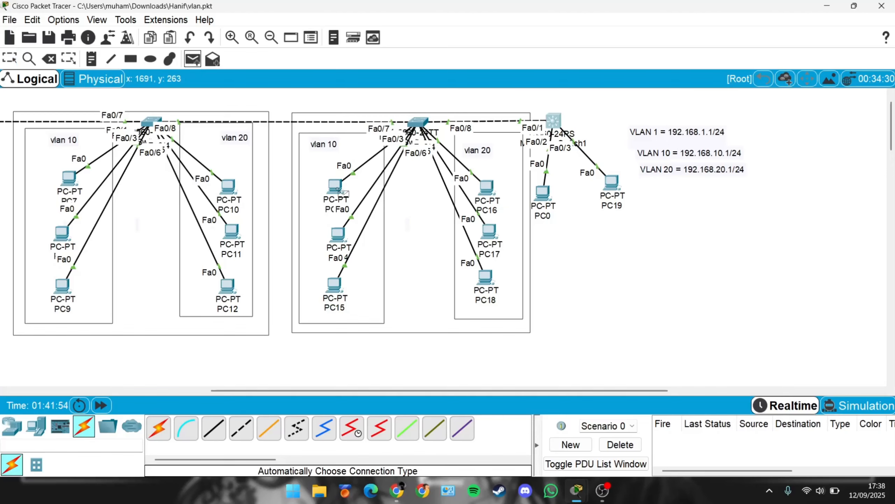
click(490, 189)
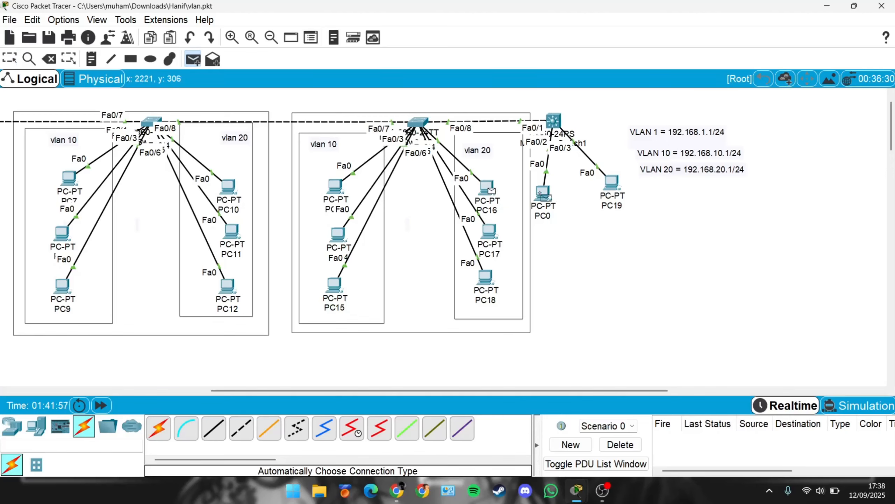
click(543, 193)
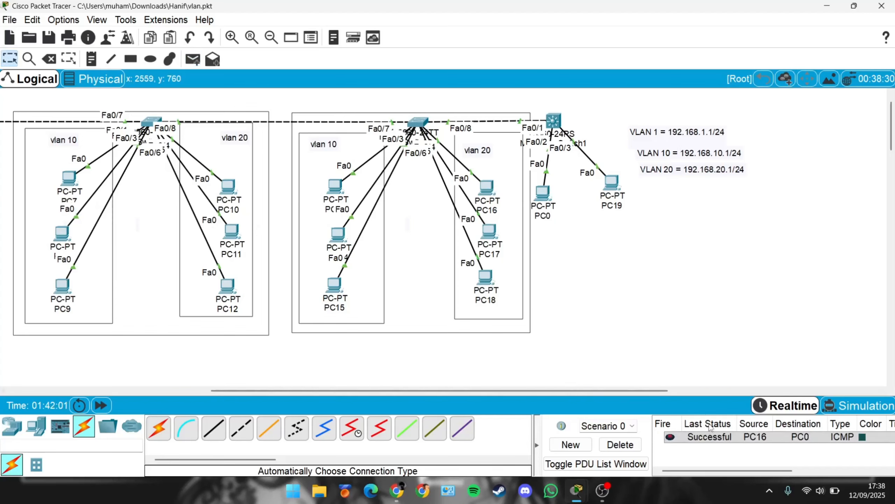
Step: Send a simple PDU from PC19 to PC0
click(200, 64)
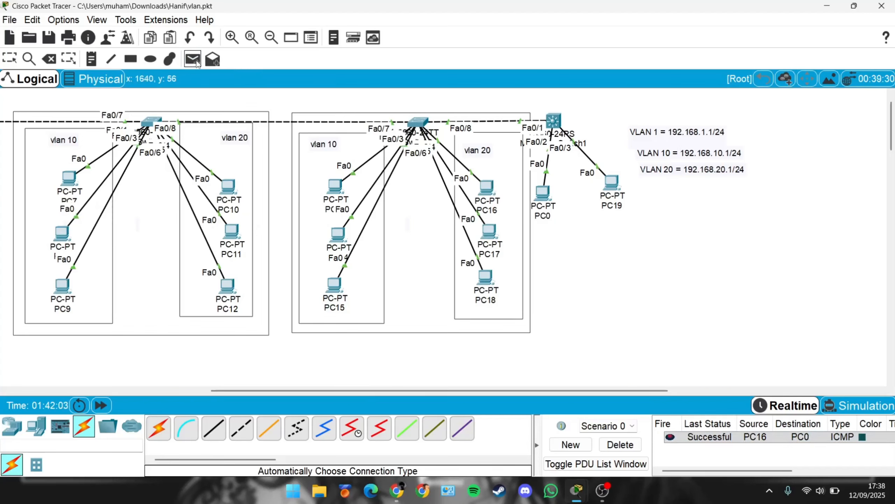
click(614, 191)
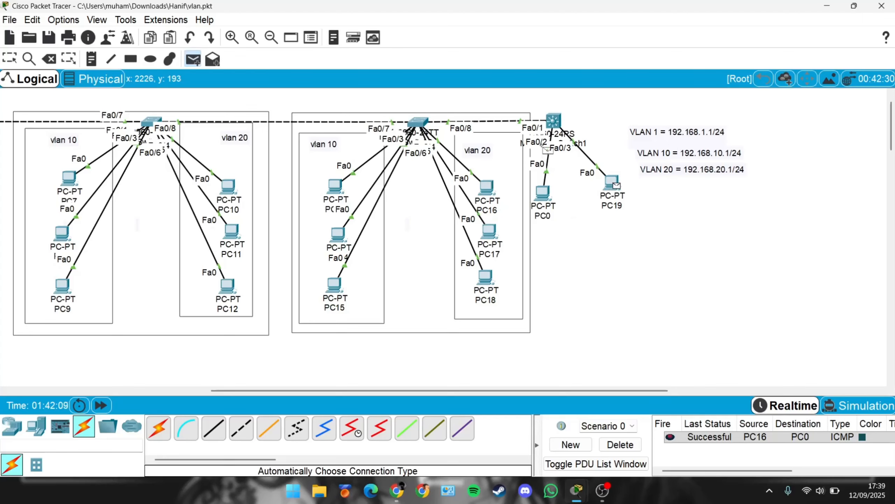
click(545, 194)
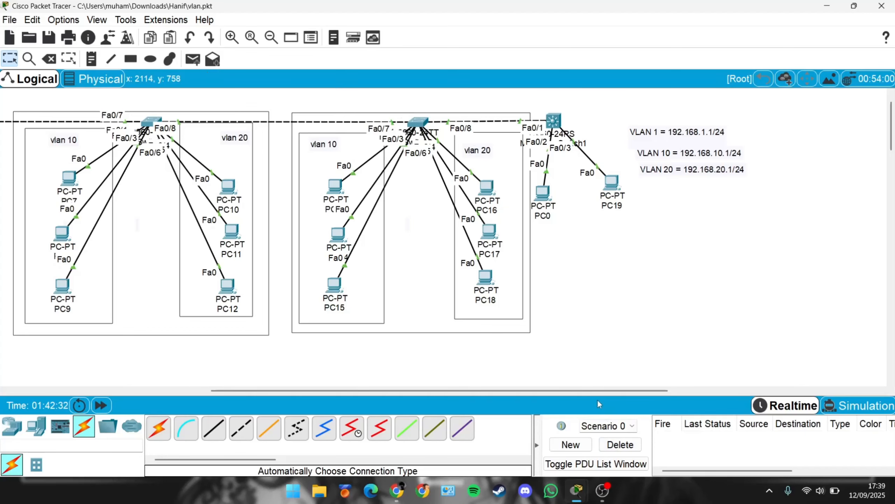
Step: Reopen the multilayer switch CLI and exit configuration mode
scroll(597, 390, left, 1)
scroll(587, 394, right, 2)
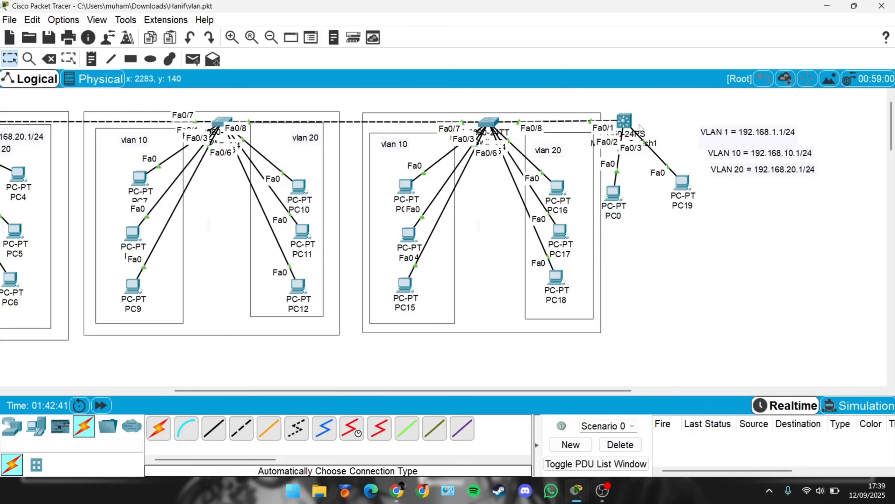
mouse_move(627, 122)
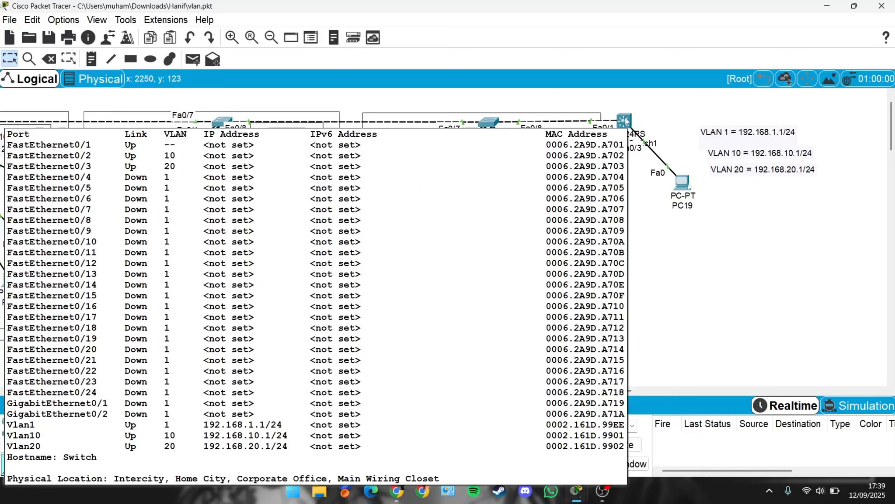
click(625, 121)
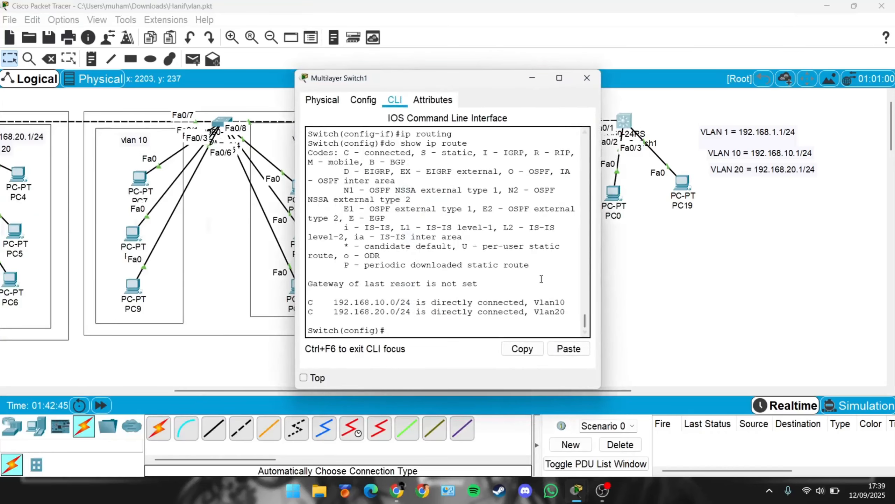
key(Return)
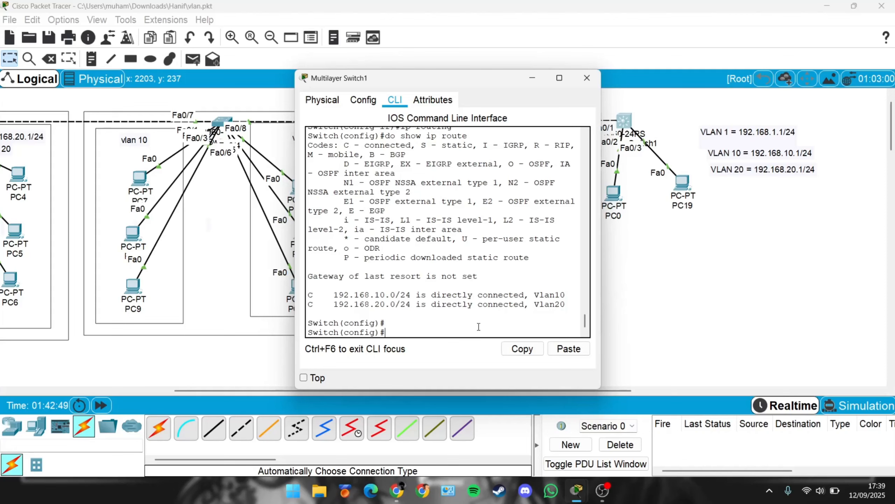
text(i)
key(BackSpace)
key(BackSpace)
text(ex)
key(Return)
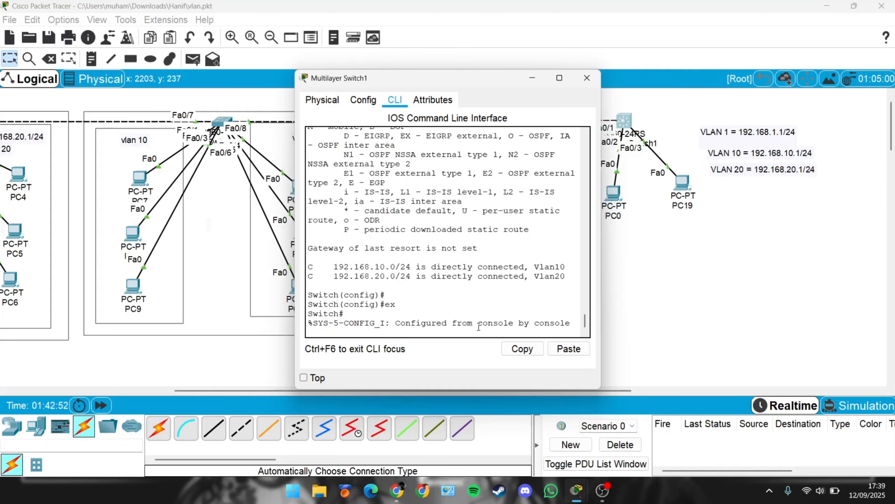
key(Return)
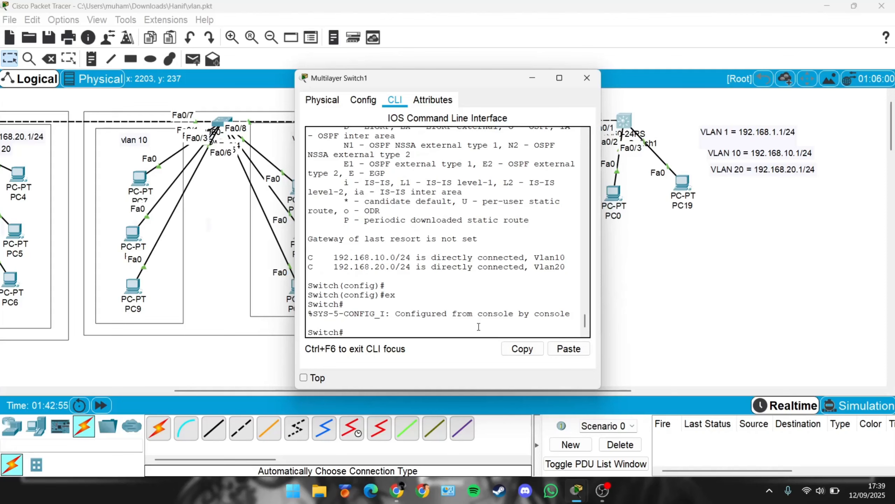
Step: Enter global configuration mode on the multilayer switch and create a DHCP pool named VLAN10
text(conf t)
key(Return)
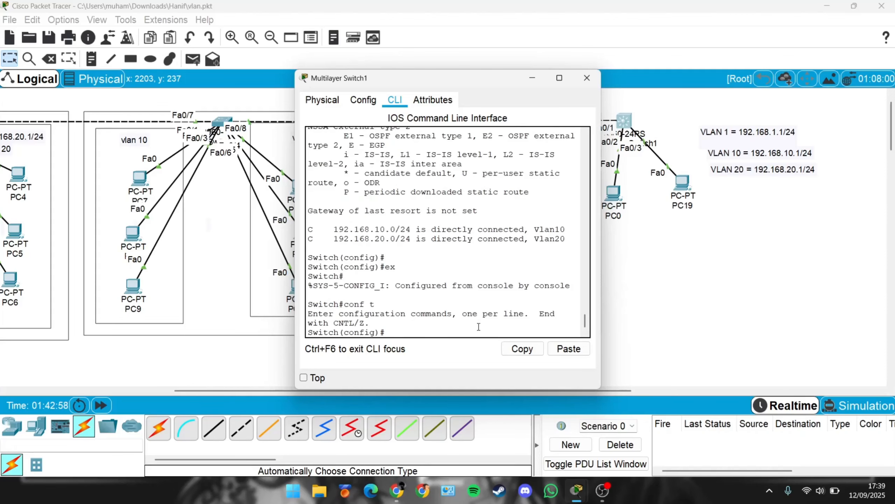
text(ip dhcp)
key(Caps_Lock)
text(POOL)
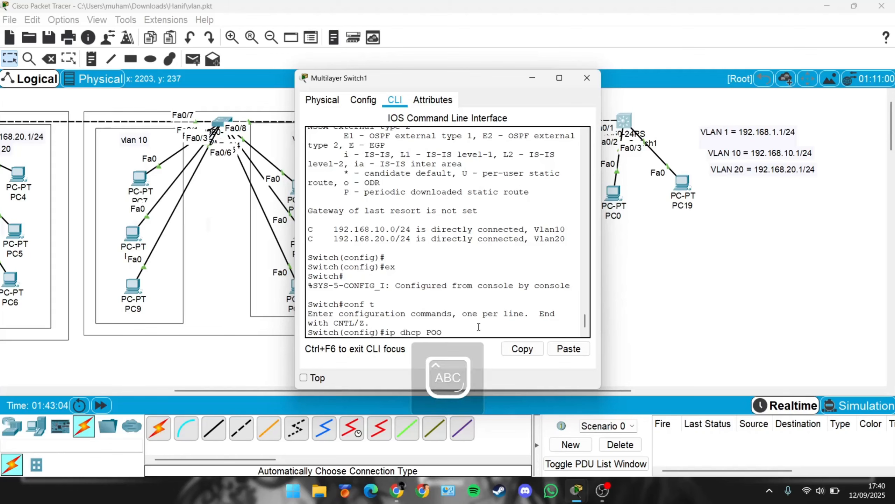
key(Caps_Lock)
key(BackSpace)
key(BackSpace)
key(BackSpace)
key(BackSpace)
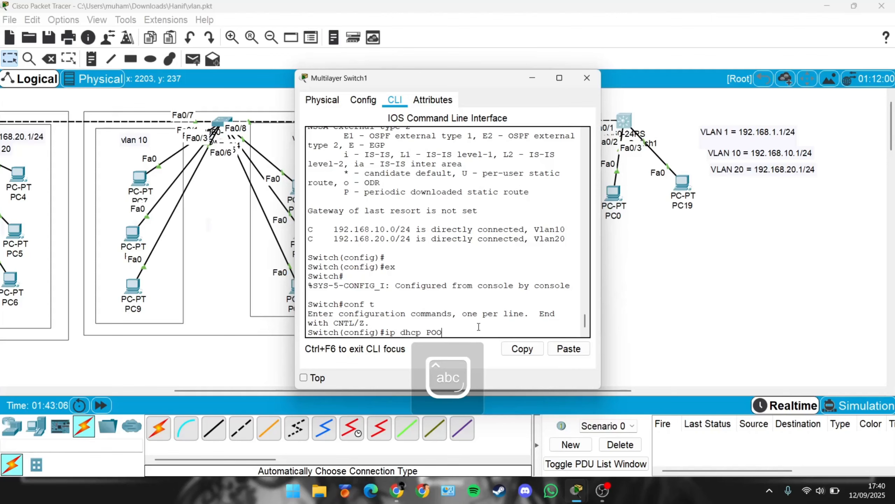
text(pol)
key(BackSpace)
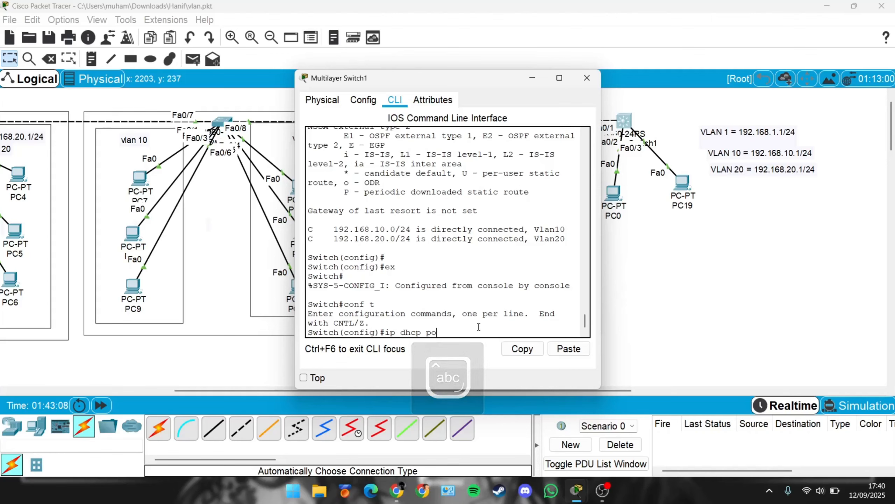
text(ol)
key(Caps_Lock)
text(VL)
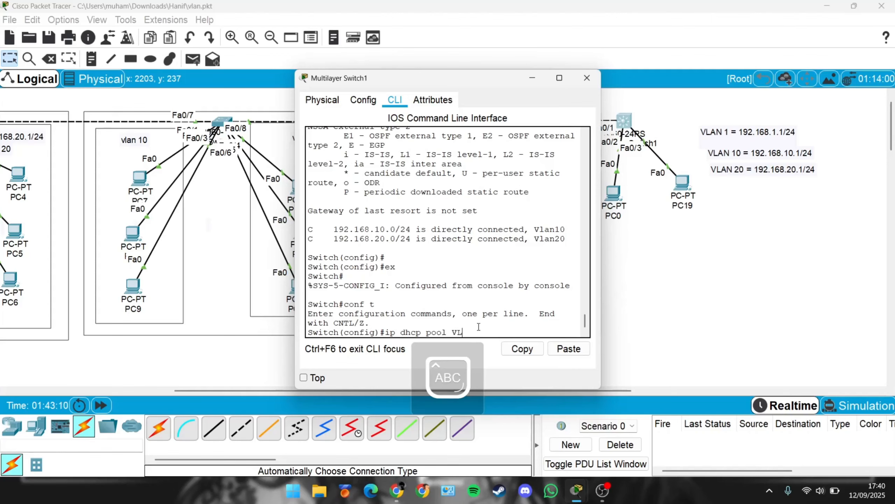
text(AN10)
key(Return)
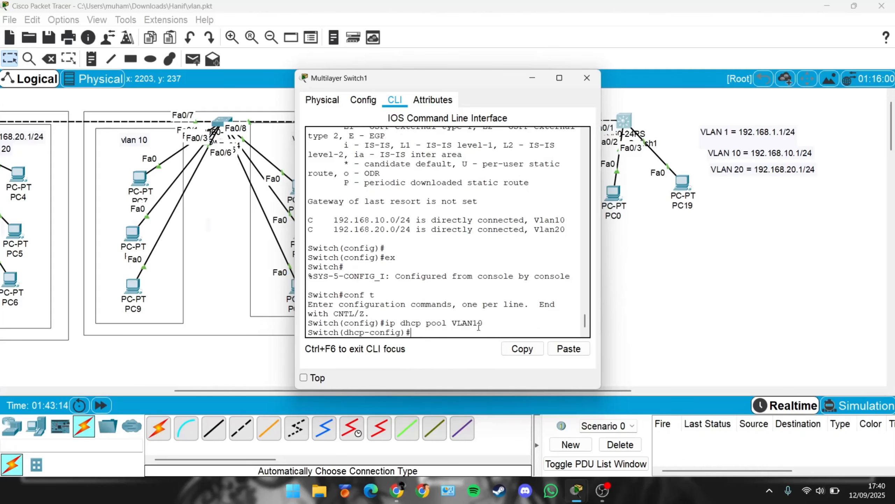
Step: Set the VLAN10 pool's network to 192.168.10.0 with mask 255.255.255.0
key(Caps_Lock)
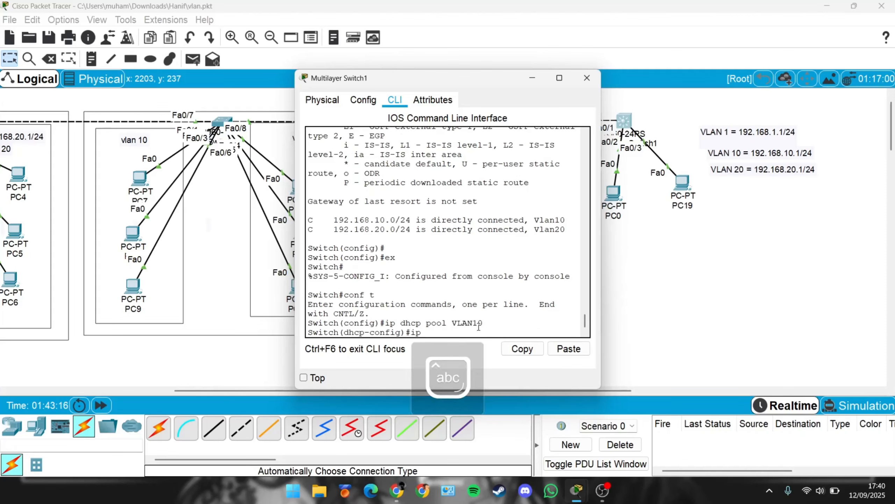
text(ip)
key(BackSpace)
key(BackSpace)
key(BackSpace)
text(net)
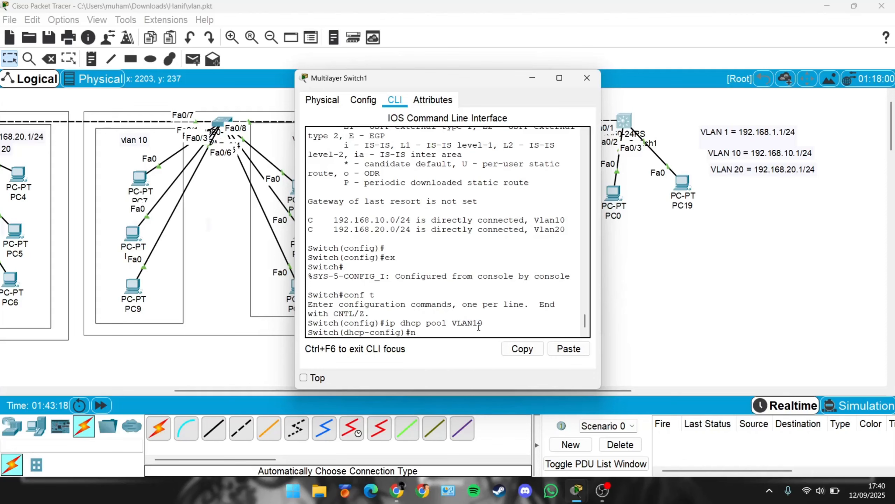
key(Tab)
text(192)
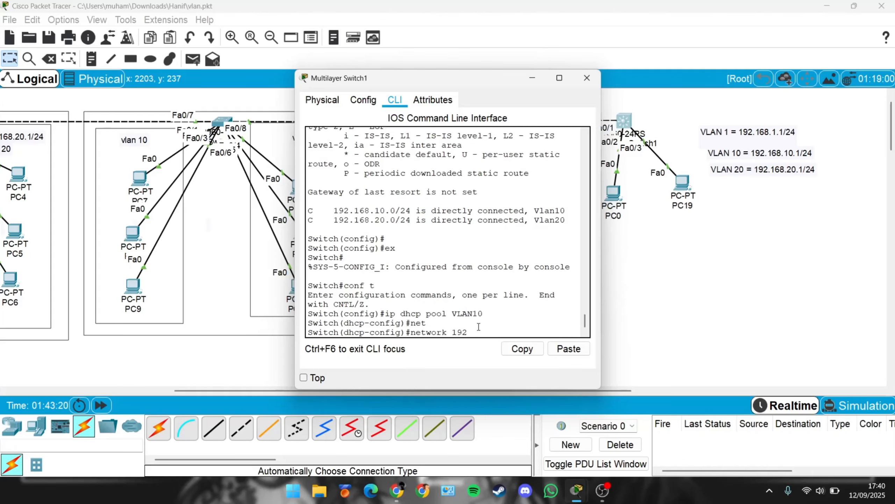
text(.168.10.0 255.255.5)
text(55.0)
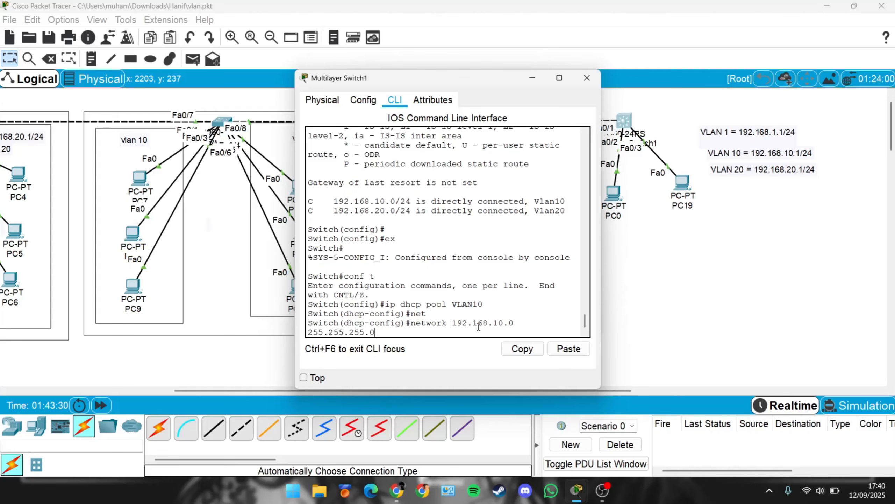
key(Return)
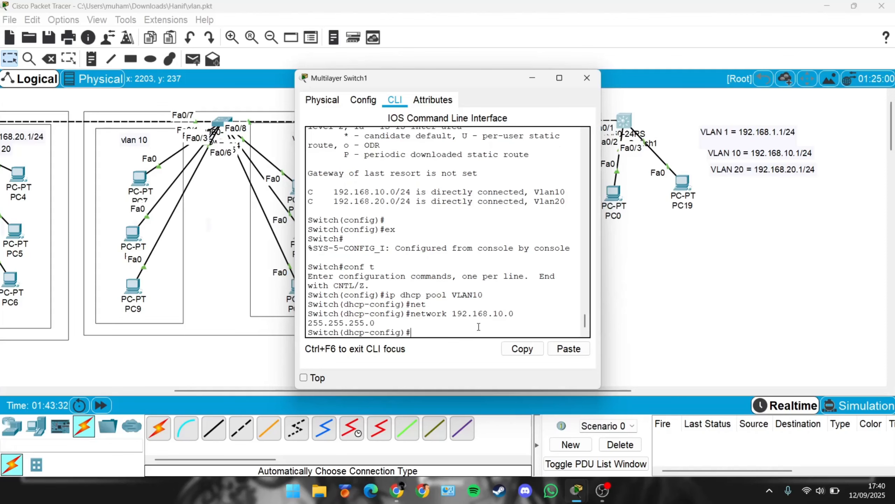
Step: Set the VLAN10 pool's default router to 192.168.10.1 and its DNS server to 8.8.8.8
text(defa)
key(Tab)
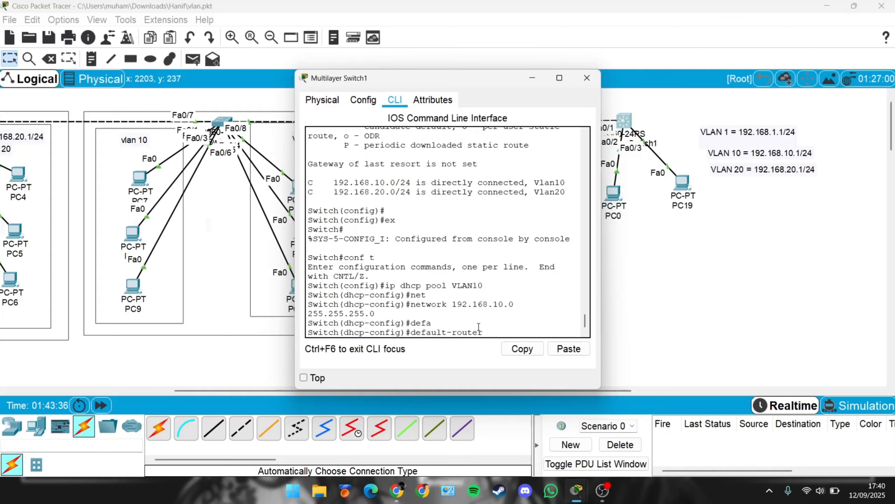
text(192.168.10.1)
key(Return)
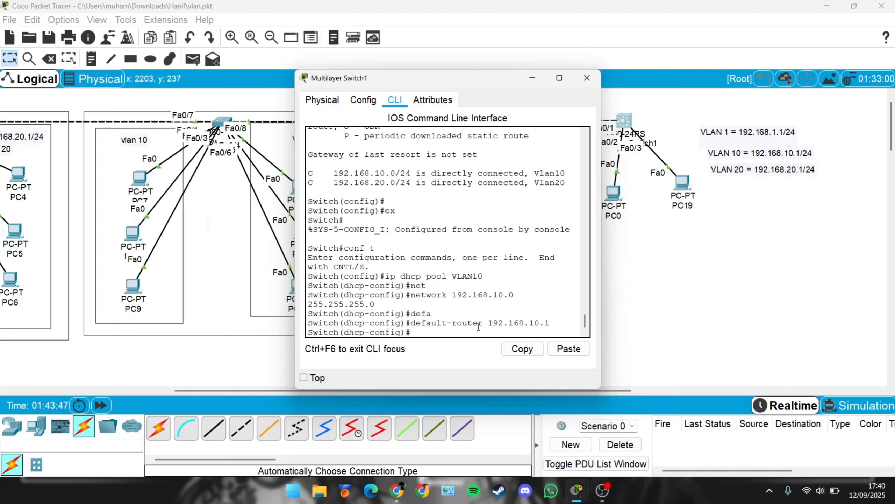
text(dns)
key(Tab)
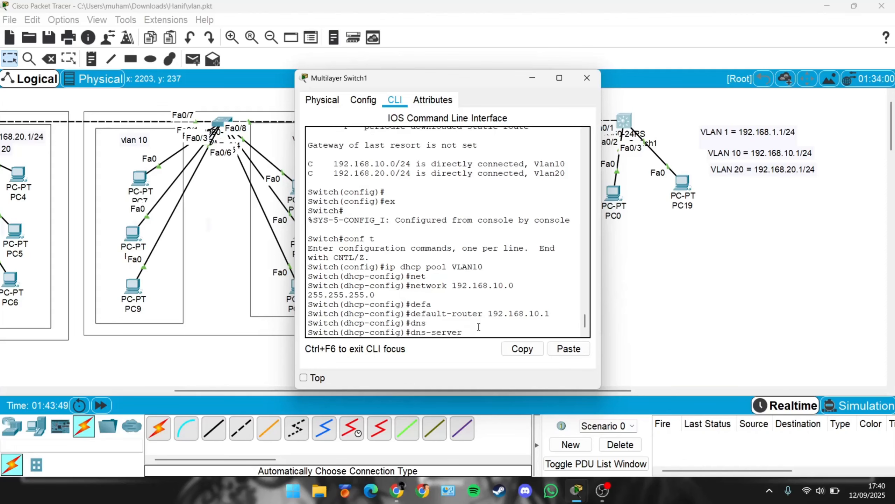
text(8.8.8.8)
key(Return)
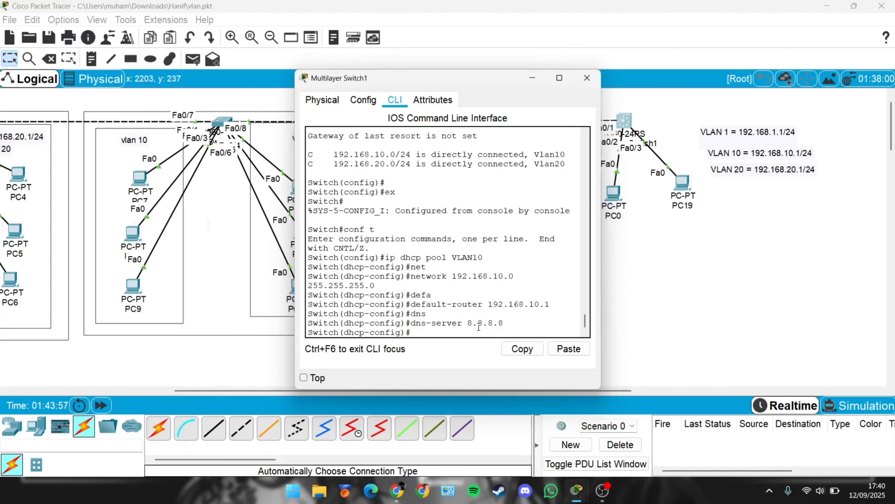
Step: Leave the VLAN10 pool and create a DHCP pool named VLAN20
text(ex)
key(Return)
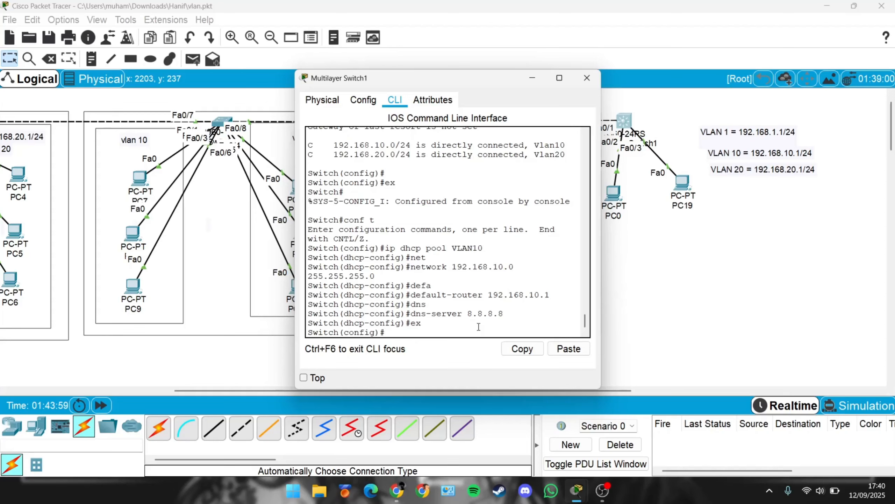
text(v)
key(BackSpace)
text(ip dhcp pool)
key(Caps_Lock)
text(VLAN20)
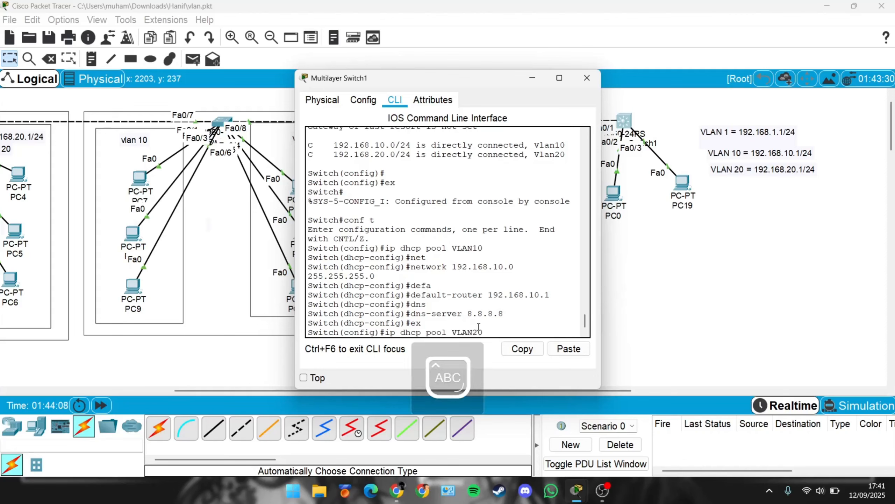
key(Return)
key(Caps_Lock)
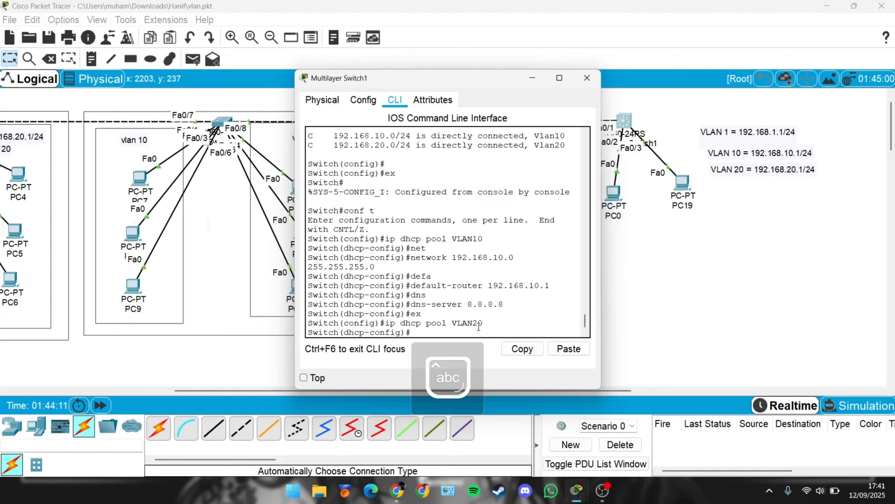
Step: Set the VLAN20 pool's network to 192.168.20.0 with mask 255.255.255.0
text(net)
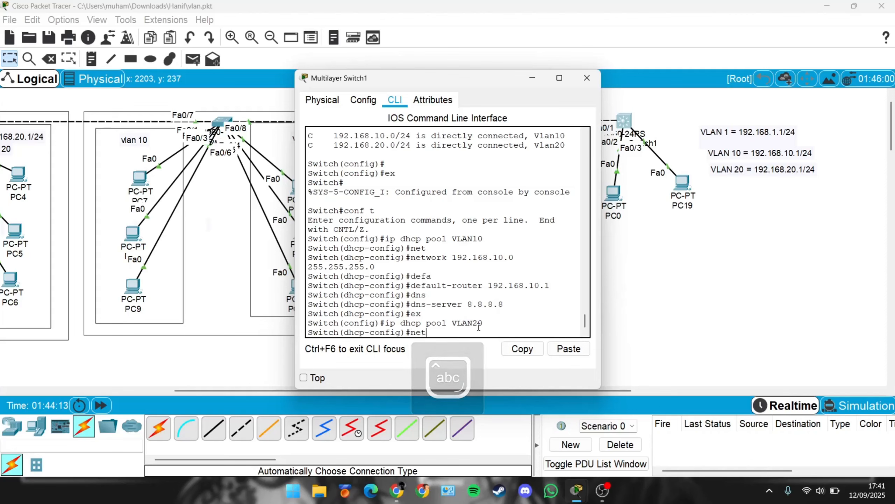
key(Tab)
text(19)
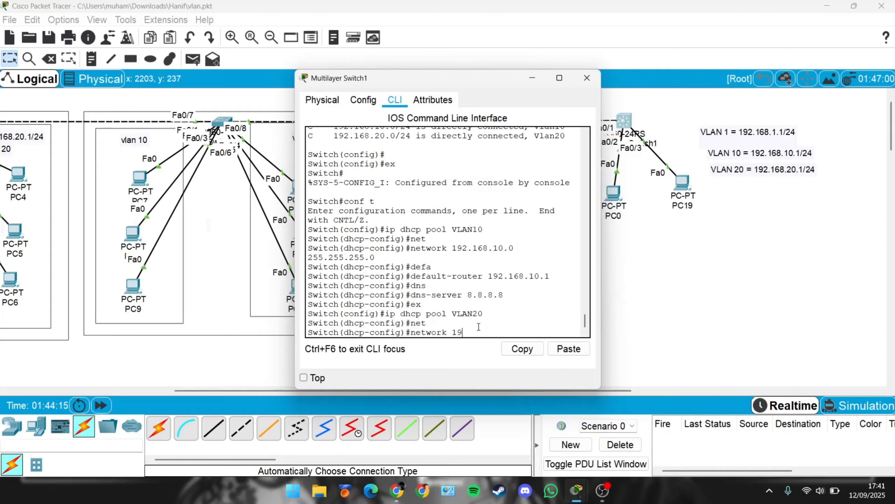
text(2.168.20.0 255.255.255.)
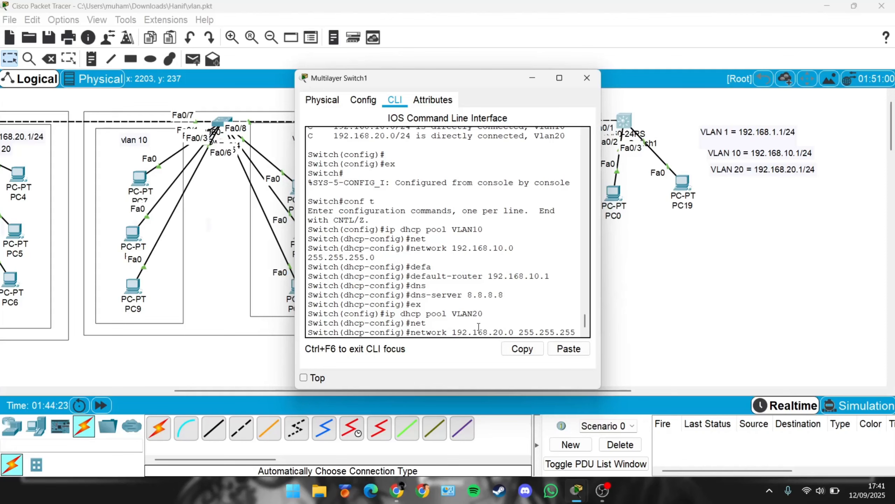
text(0)
key(Return)
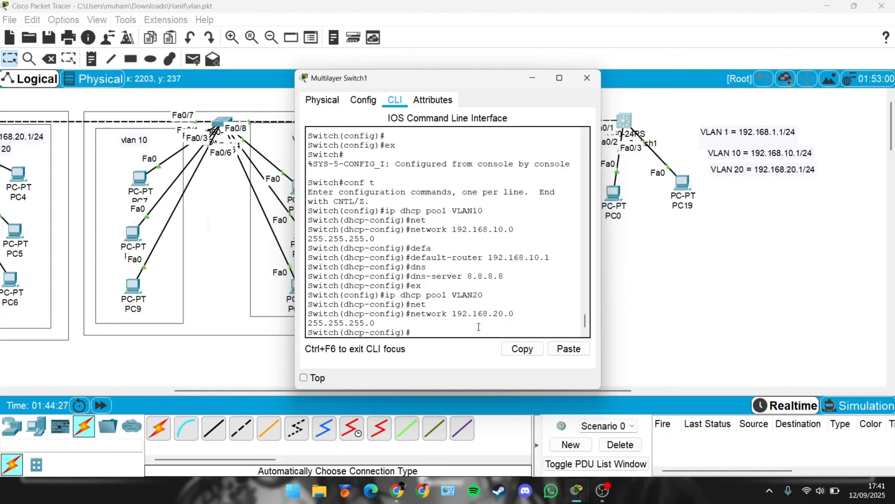
Step: Set the VLAN20 pool's default router to 192.168.20.1 and its DNS server to 8.8.8.8
text(def)
key(Tab)
text(192)
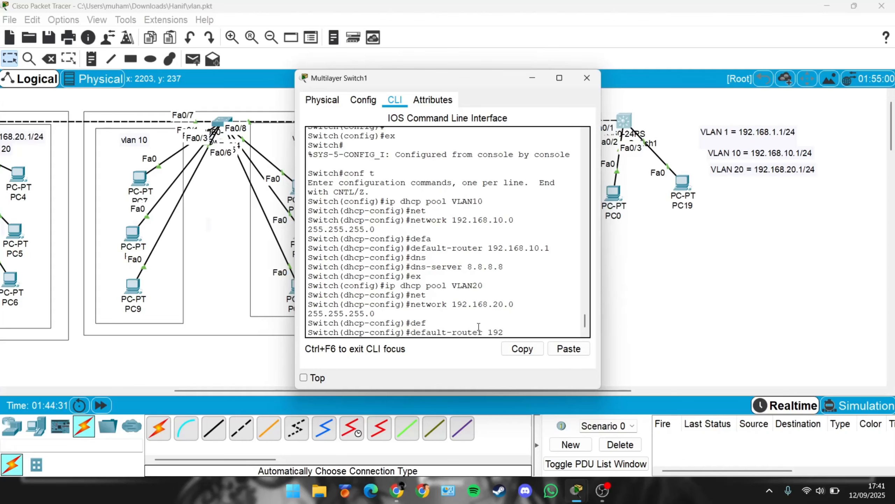
text(.168.20.1)
key(Return)
text(dns)
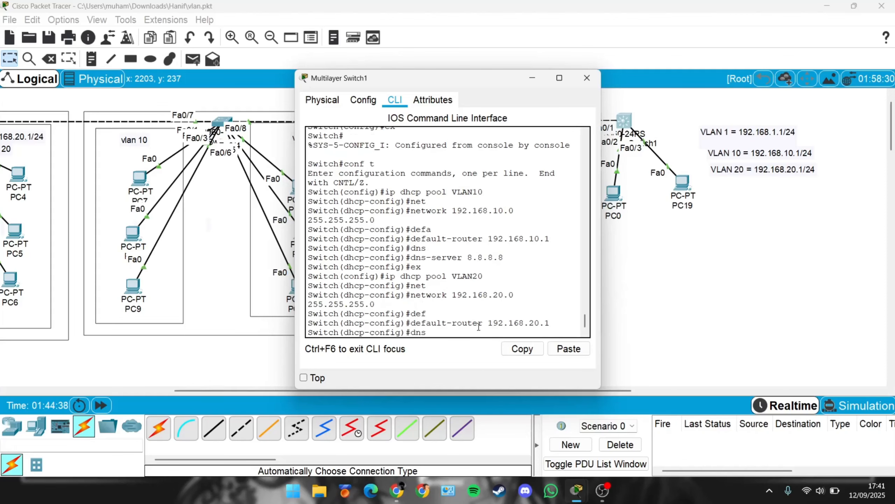
key(Tab)
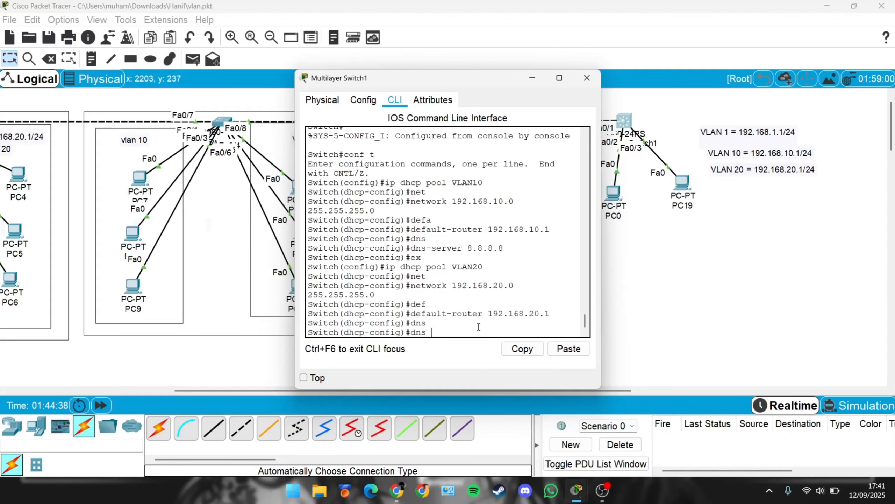
key(Tab)
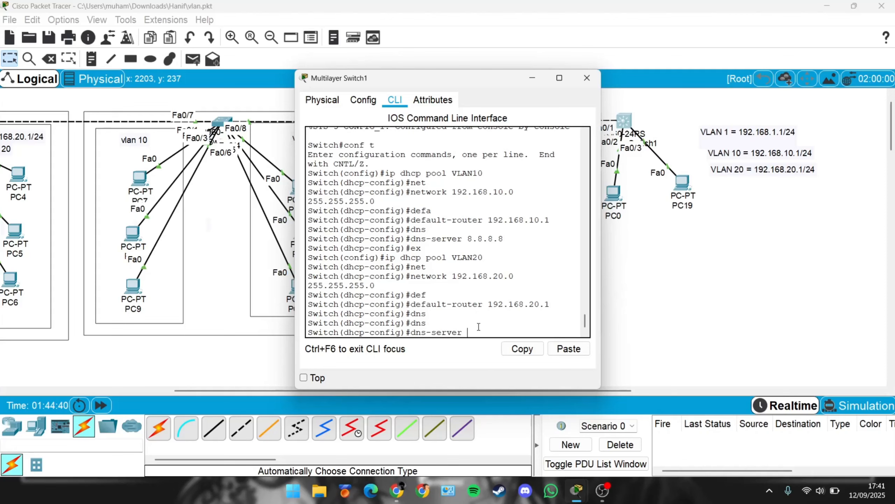
text(8.8.8.8)
key(Return)
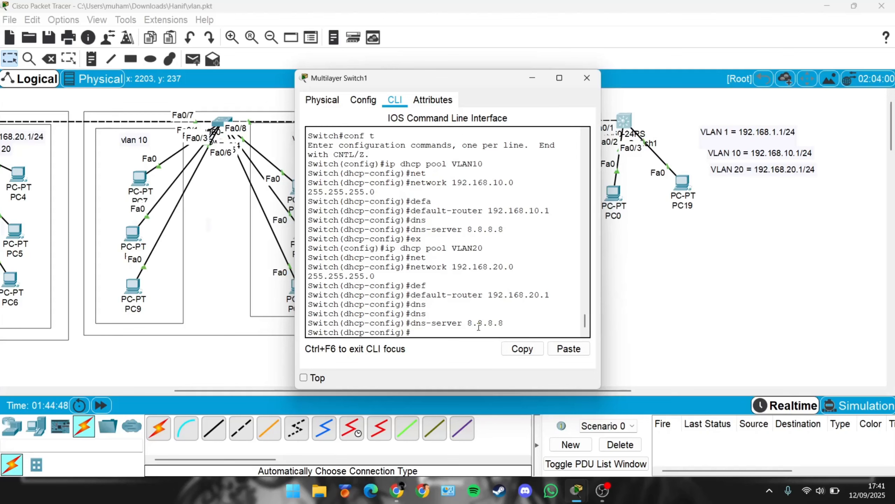
Step: Create a DHCP pool named VLAN1
text(ip dhcp pooo)
key(BackSpace)
text(l)
key(Caps_Lock)
text(VLAN1)
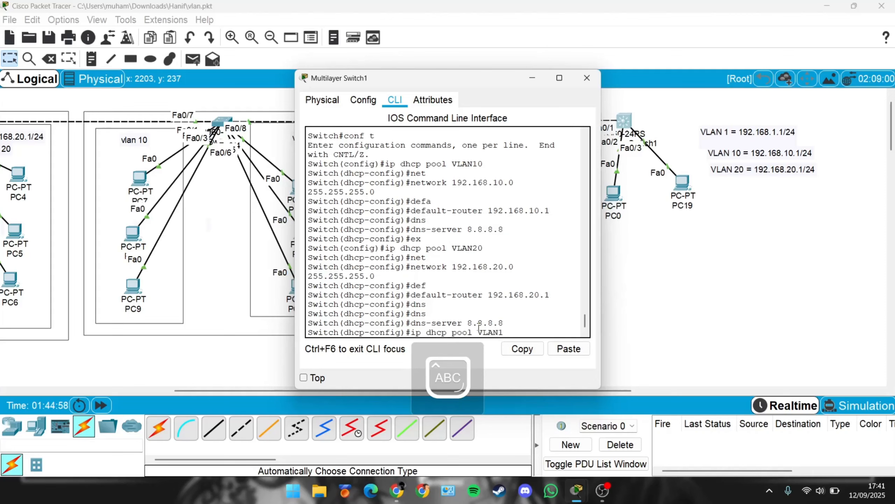
key(Return)
key(Caps_Lock)
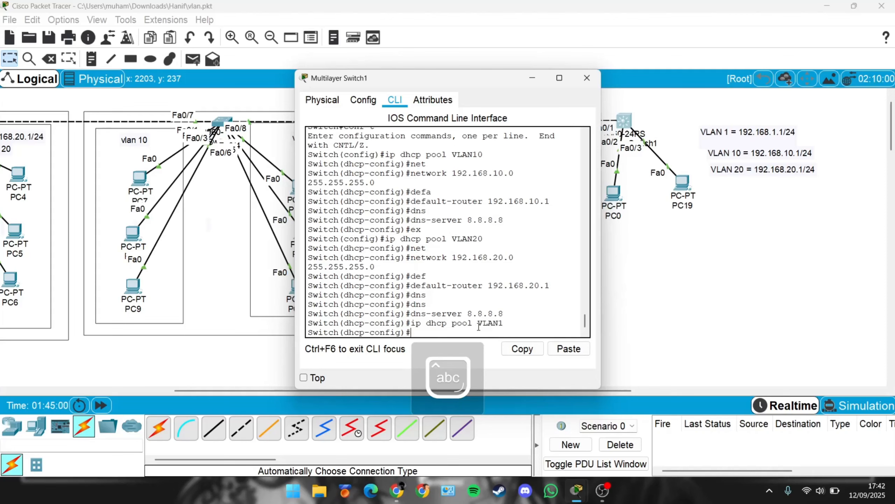
Step: Set the VLAN1 pool's network to 192.168.1.0 with mask 255.255.255.0
text(net)
key(Tab)
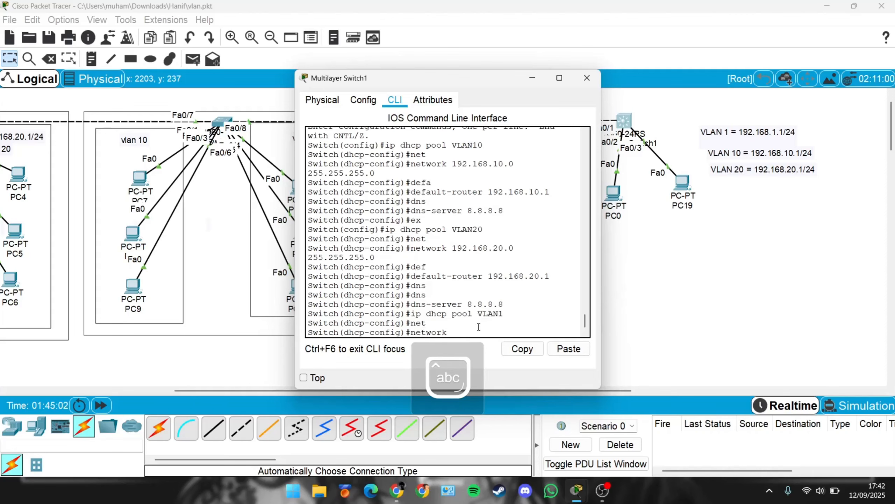
text(192.1)
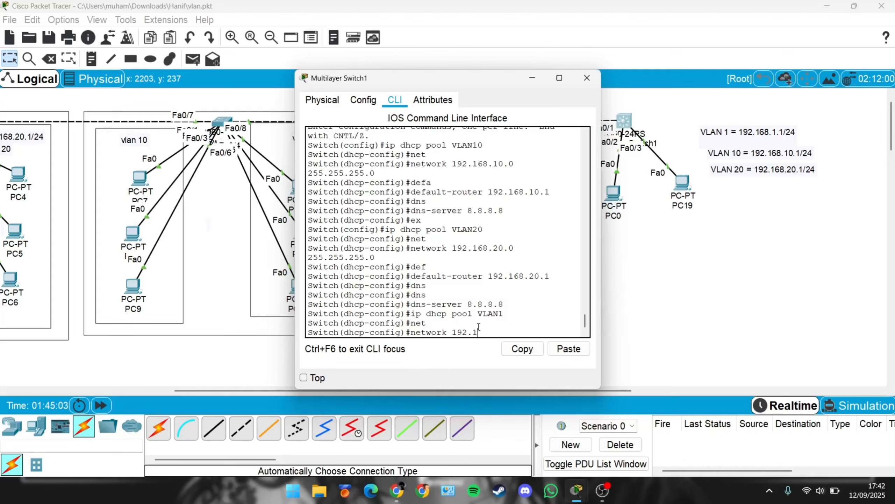
text(68.1.0)
key(Return)
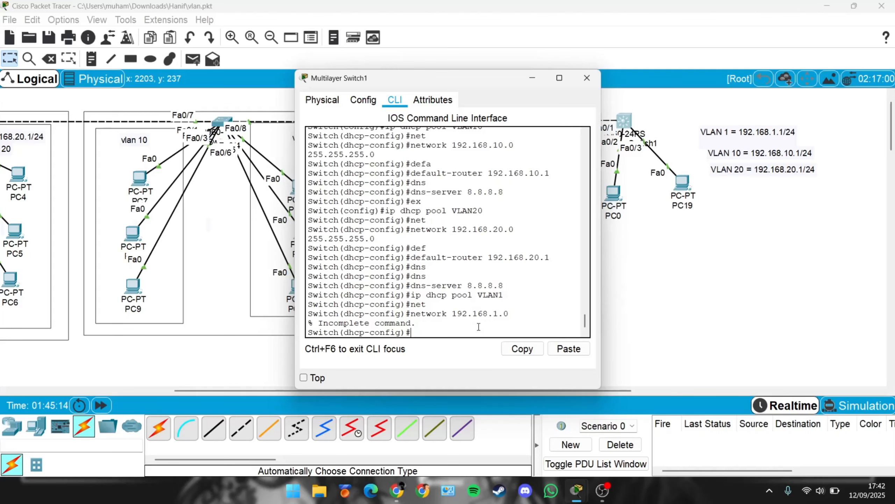
key(Up)
text(255)
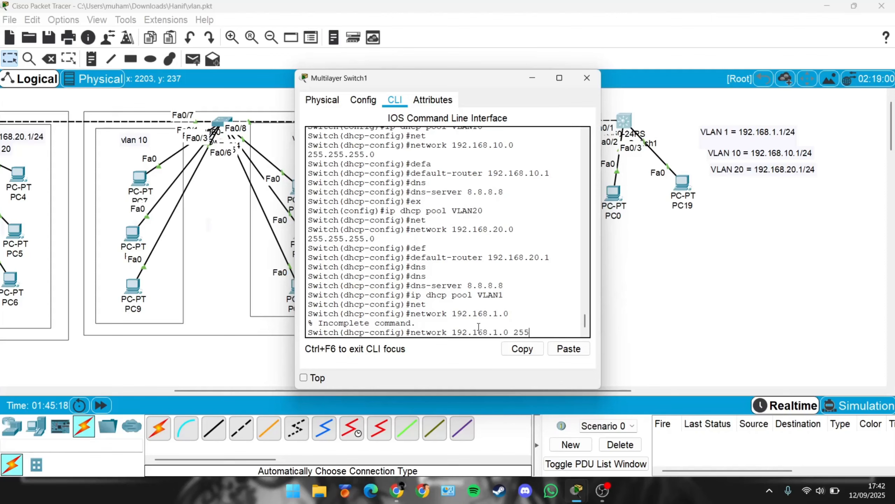
text(.255.255.0)
key(Return)
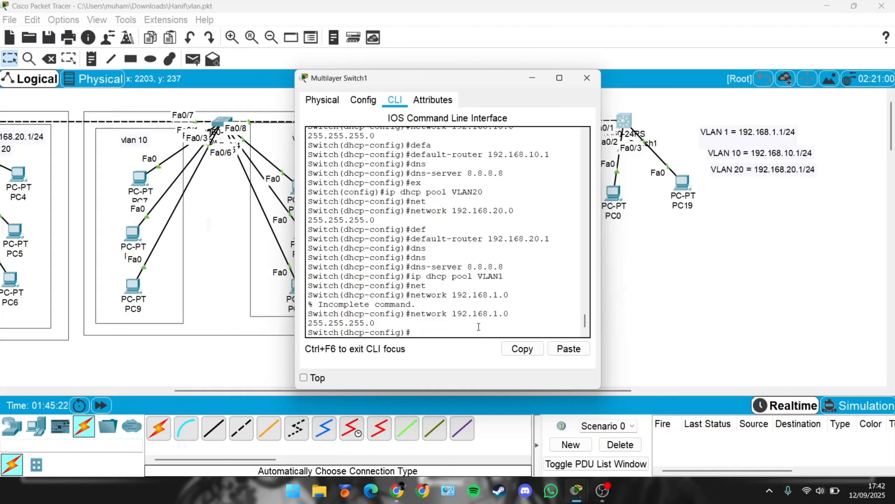
Step: Set the VLAN1 pool's default router to 192.168.1.1 and its DNS server to 8.8.8.8, then leave pool configuration
text(def)
key(Tab)
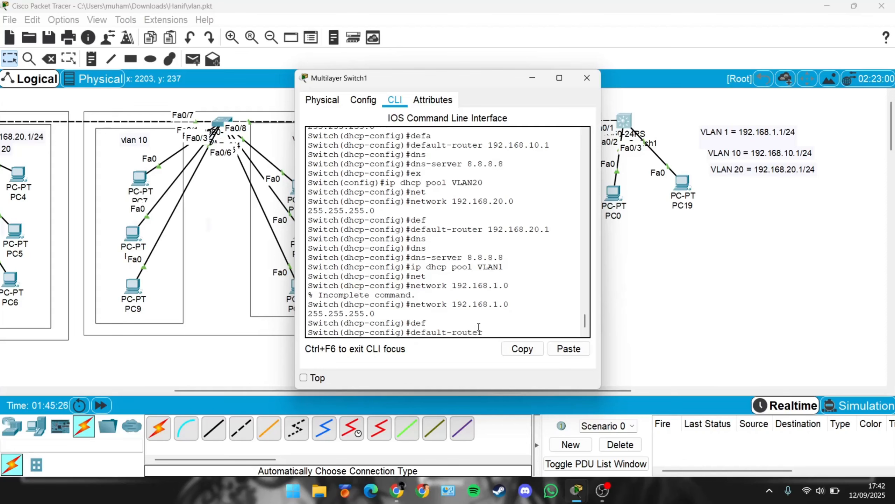
text(192.168.1.1)
key(Return)
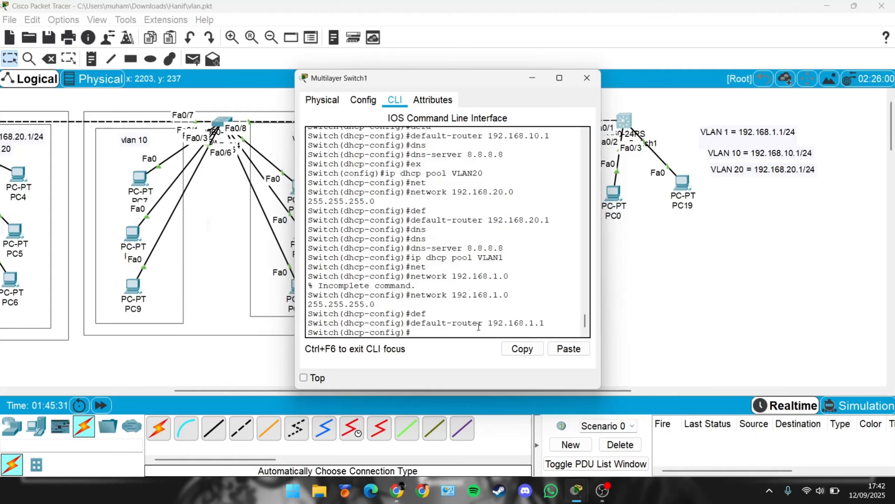
text(dns)
key(Tab)
text(8)
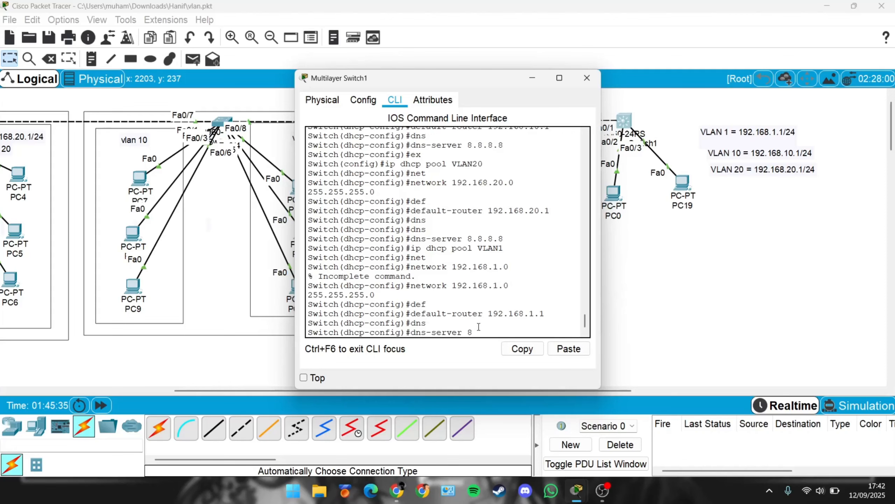
text(.8.8.8)
key(Return)
text(ex)
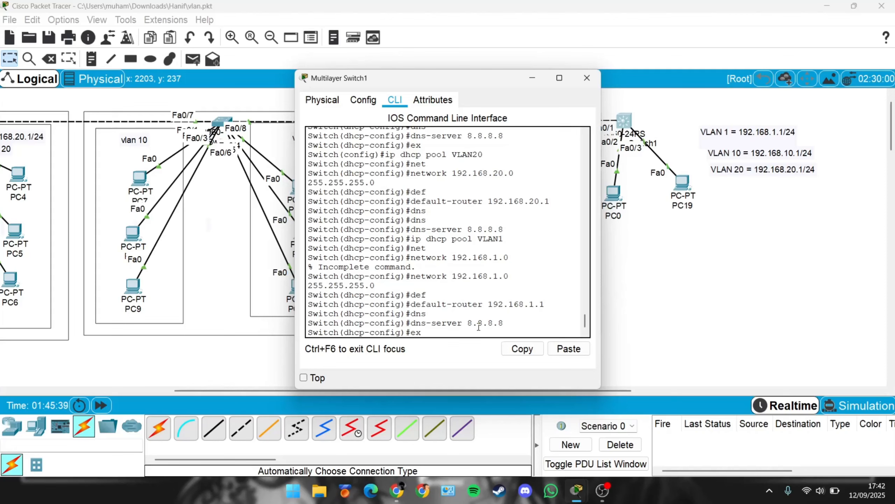
key(Return)
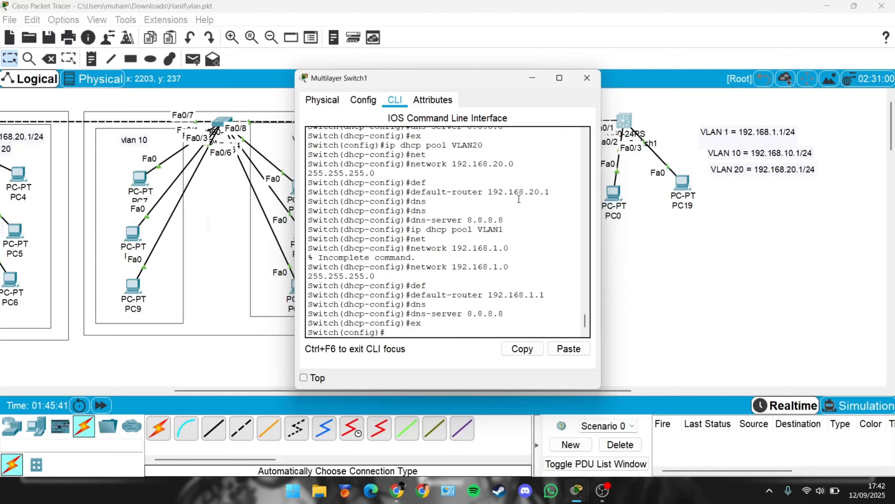
Step: Close the switch and open PC16's IP configuration to check its DHCP-assigned address
click(594, 84)
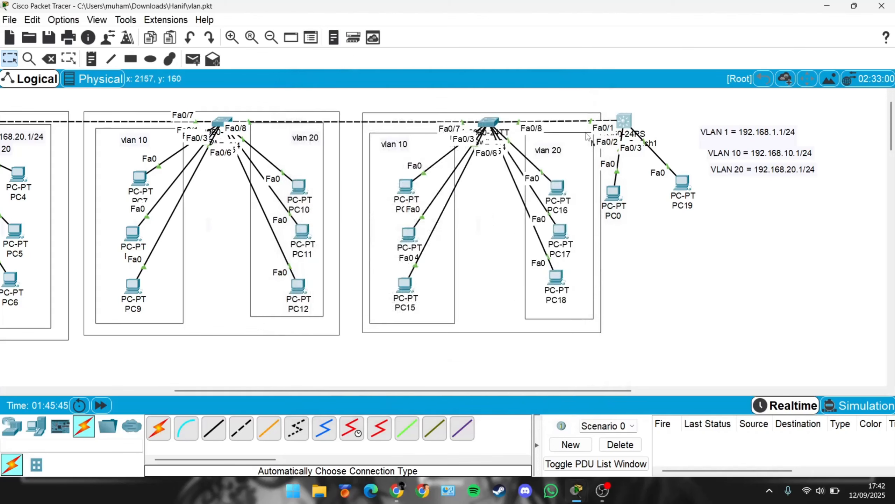
drag(624, 111, 631, 130)
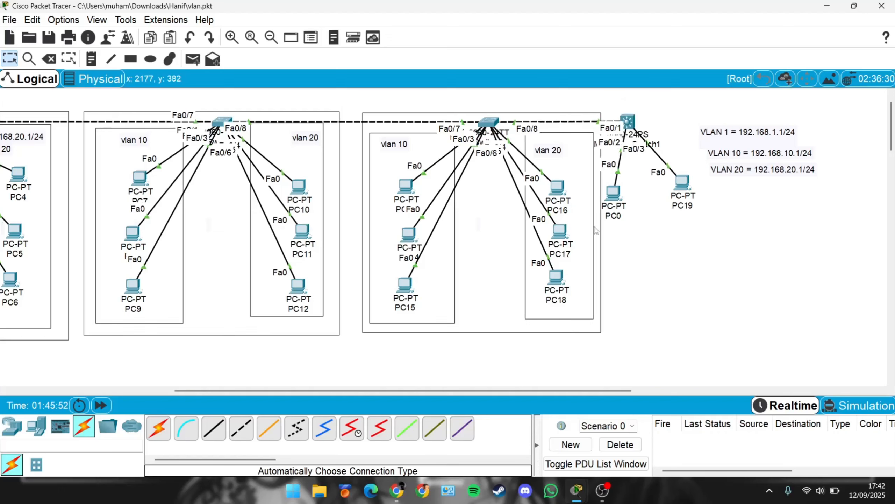
click(560, 186)
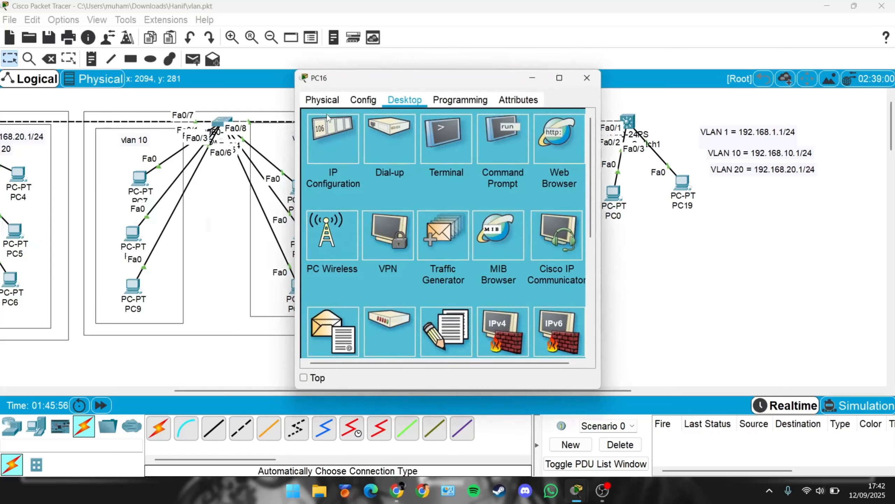
click(361, 134)
click(335, 163)
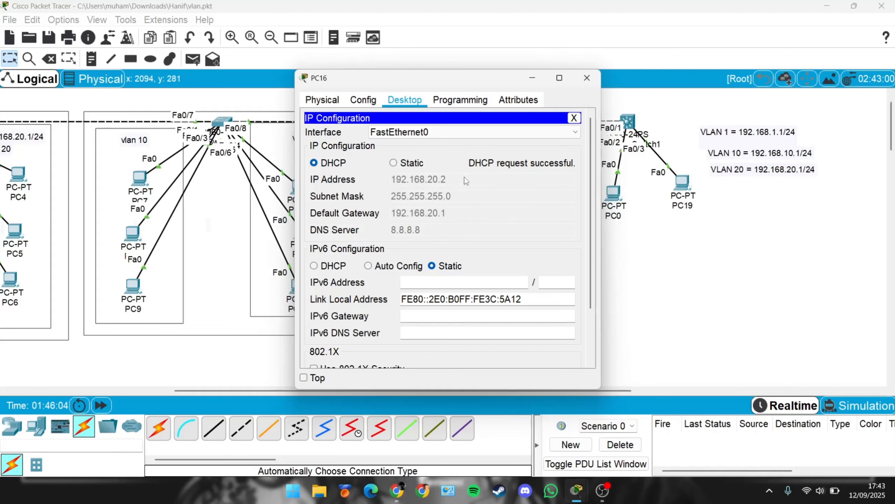
click(599, 84)
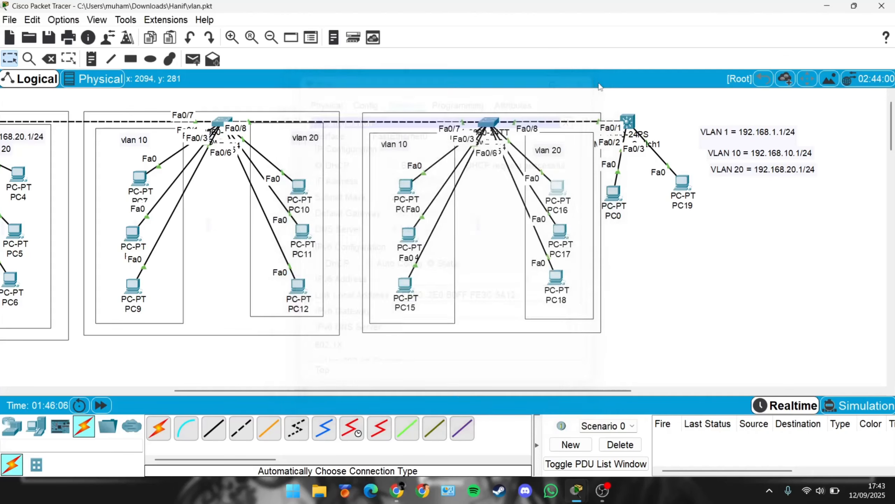
Step: Renew PC16's DHCP lease by switching its IPv4 setting to Static and back to DHCP
click(557, 187)
click(333, 139)
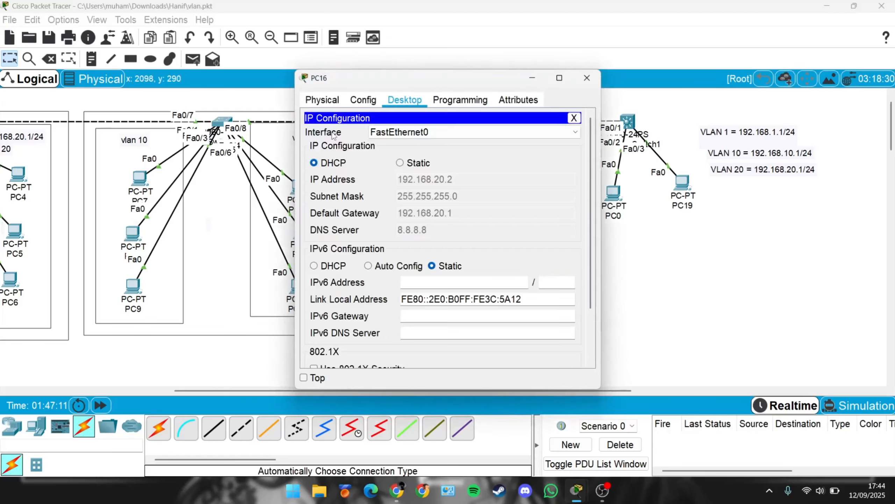
click(400, 162)
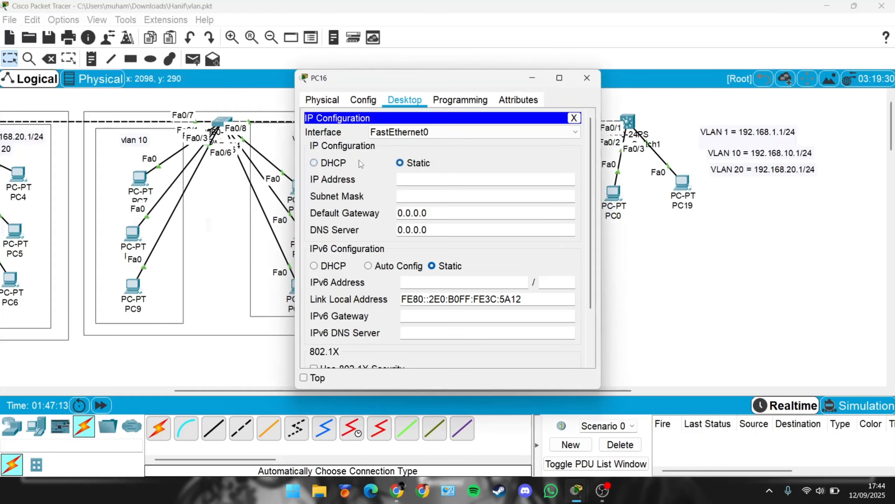
click(313, 163)
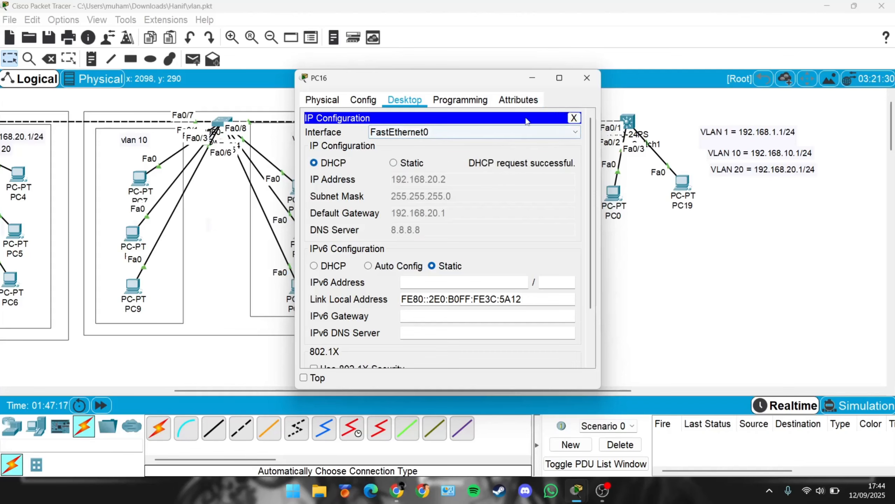
click(587, 78)
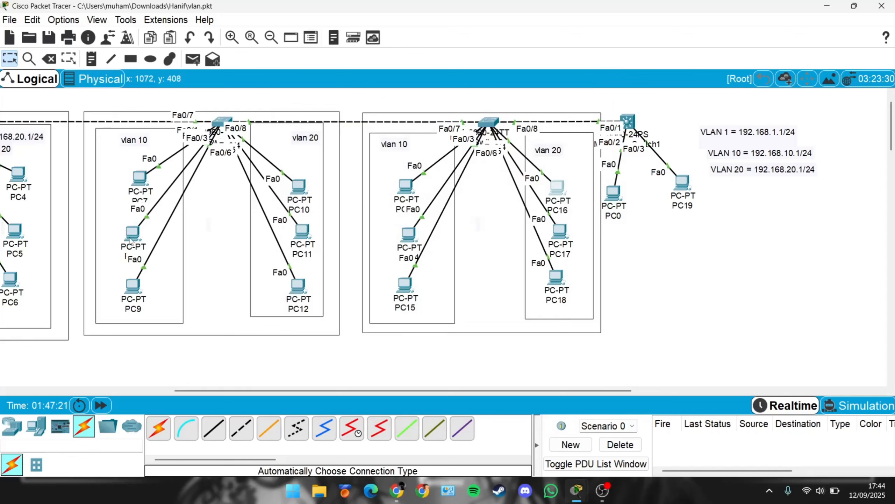
Step: Switch PC9's IPv4 configuration from static to DHCP
click(138, 289)
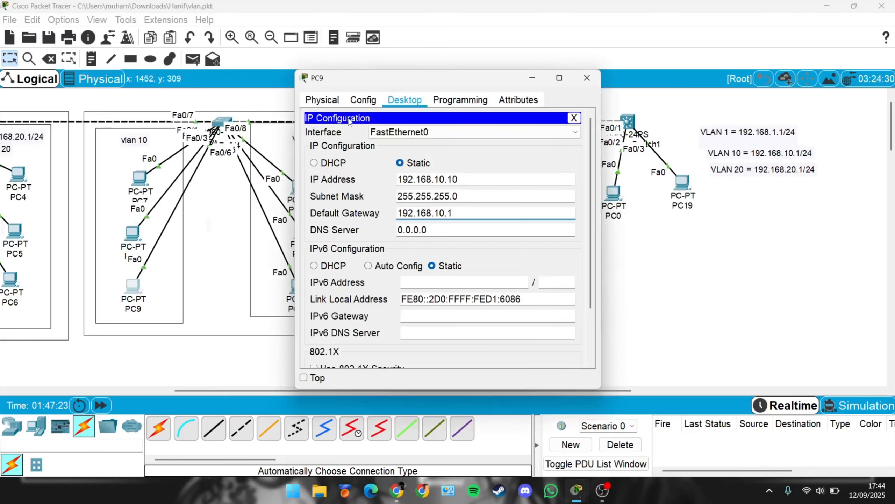
click(330, 162)
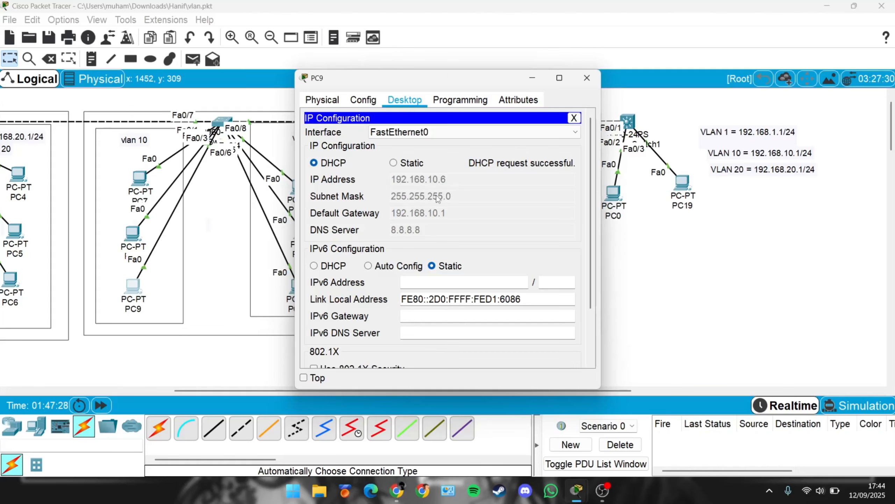
click(587, 77)
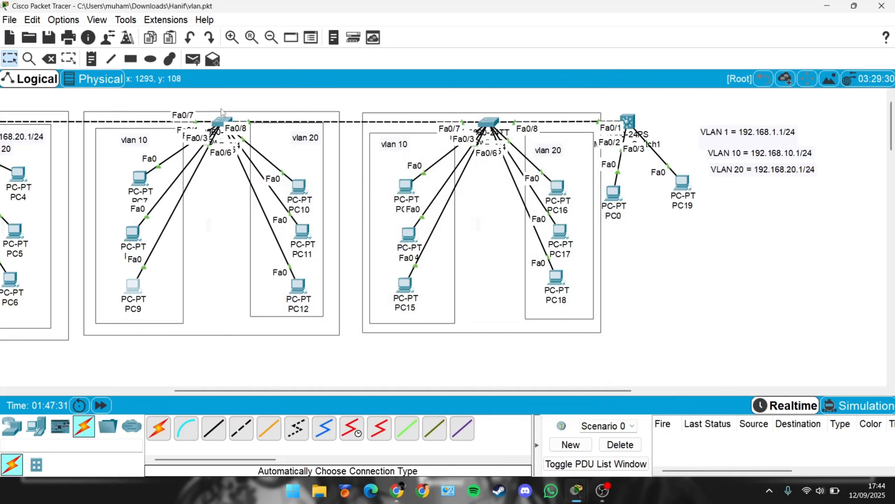
Step: Send a simple PDU from PC9 to PC16 to test inter-VLAN connectivity
click(192, 58)
click(133, 287)
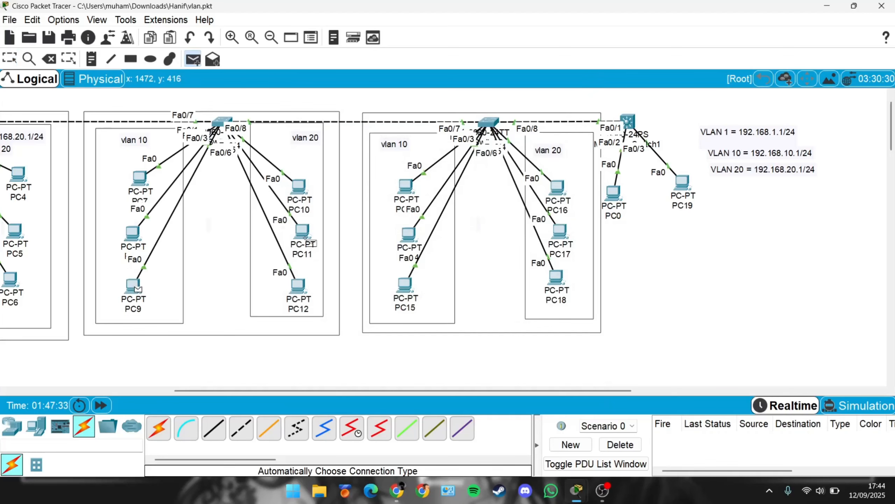
click(554, 189)
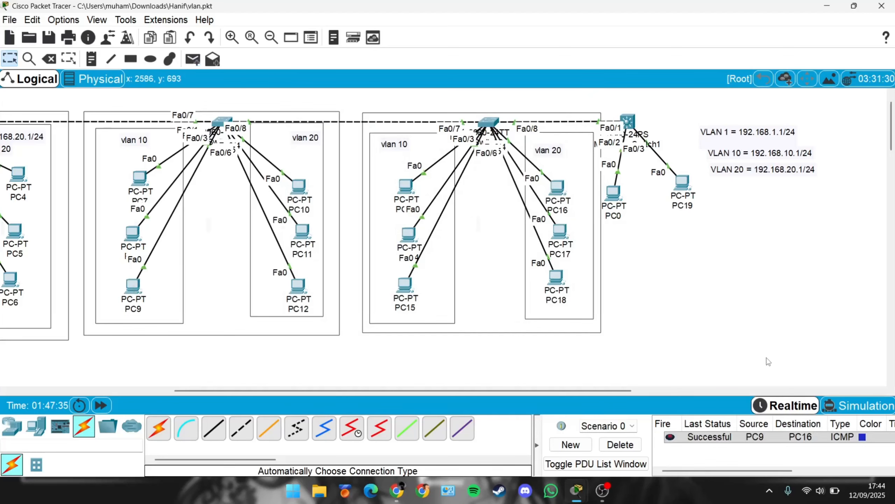